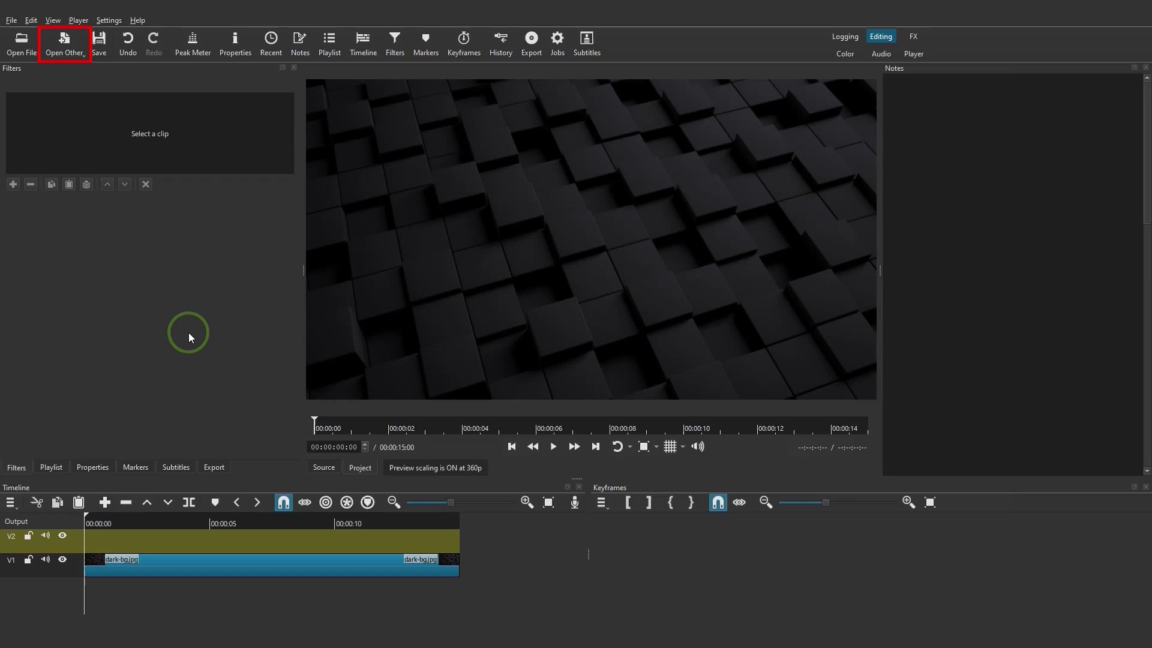
- Add a solid #ff5500 orange colour clip on V2 and stretch it to 15 seconds
left_click(67, 45)
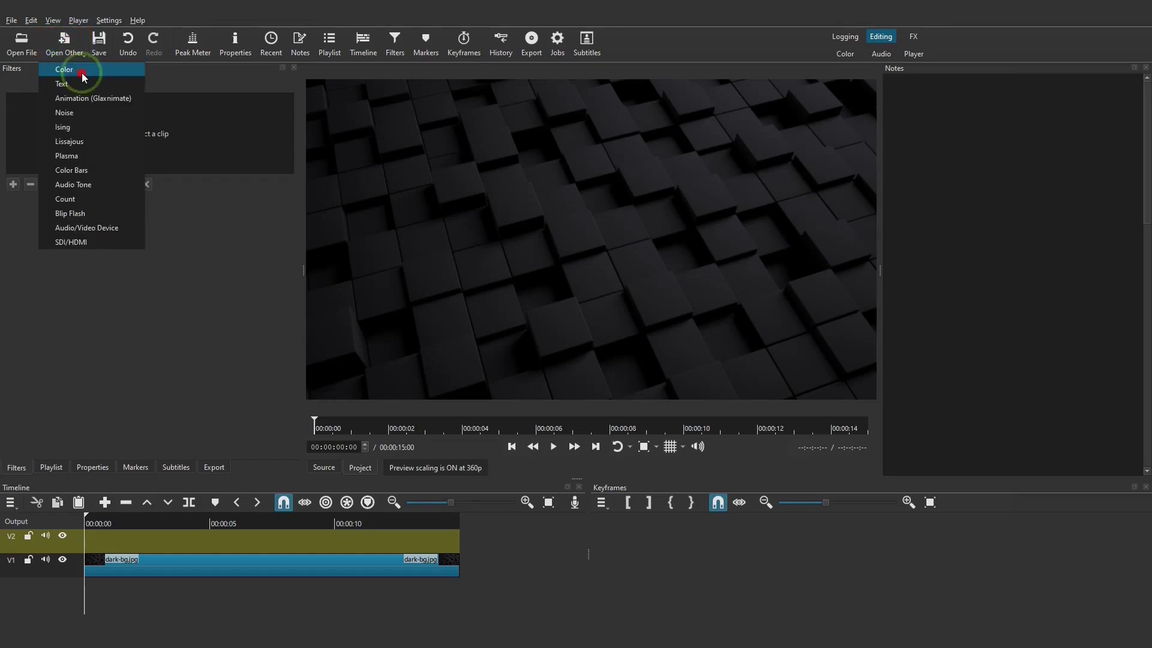
left_click(81, 73)
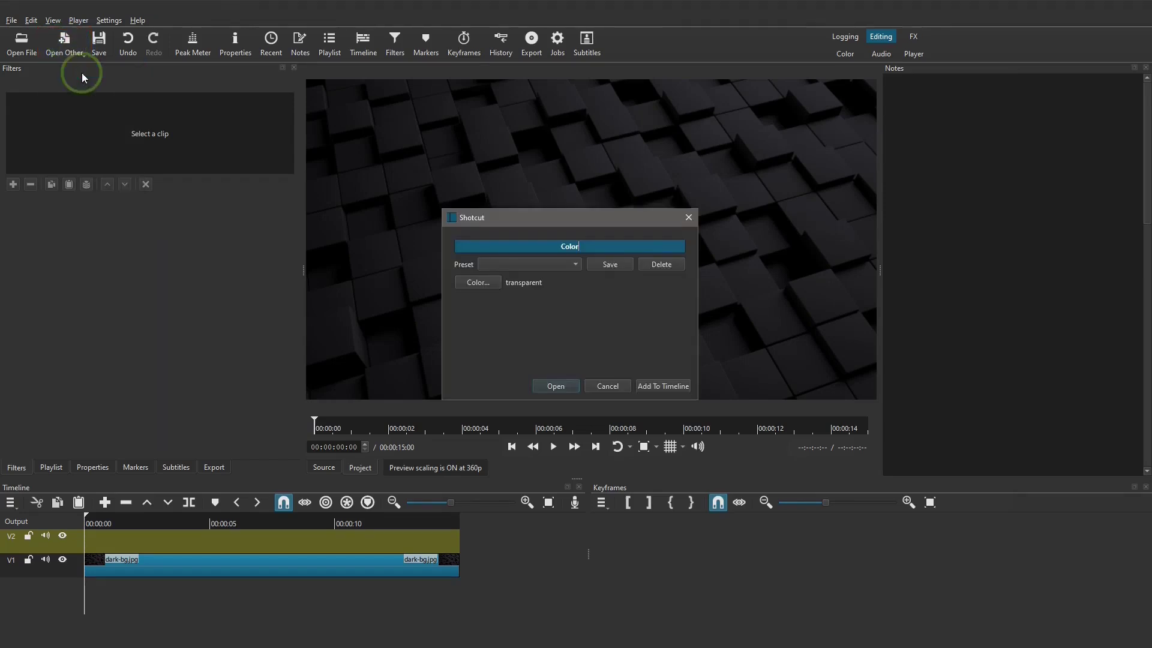
left_click(485, 286)
left_click(474, 247)
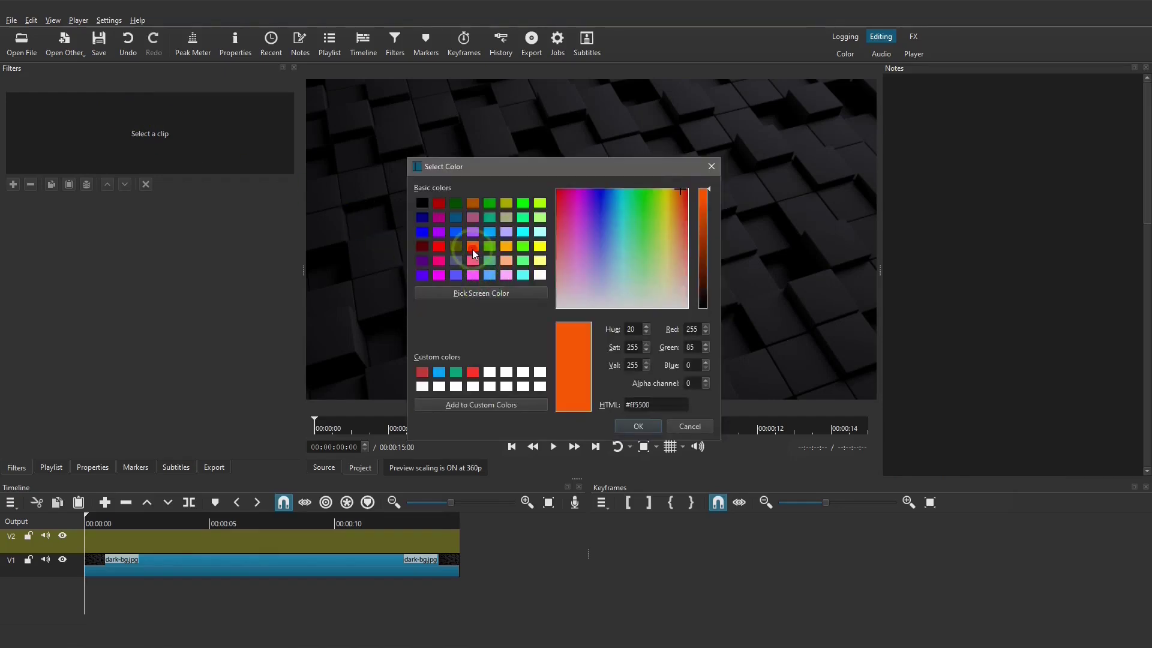
left_click(636, 426)
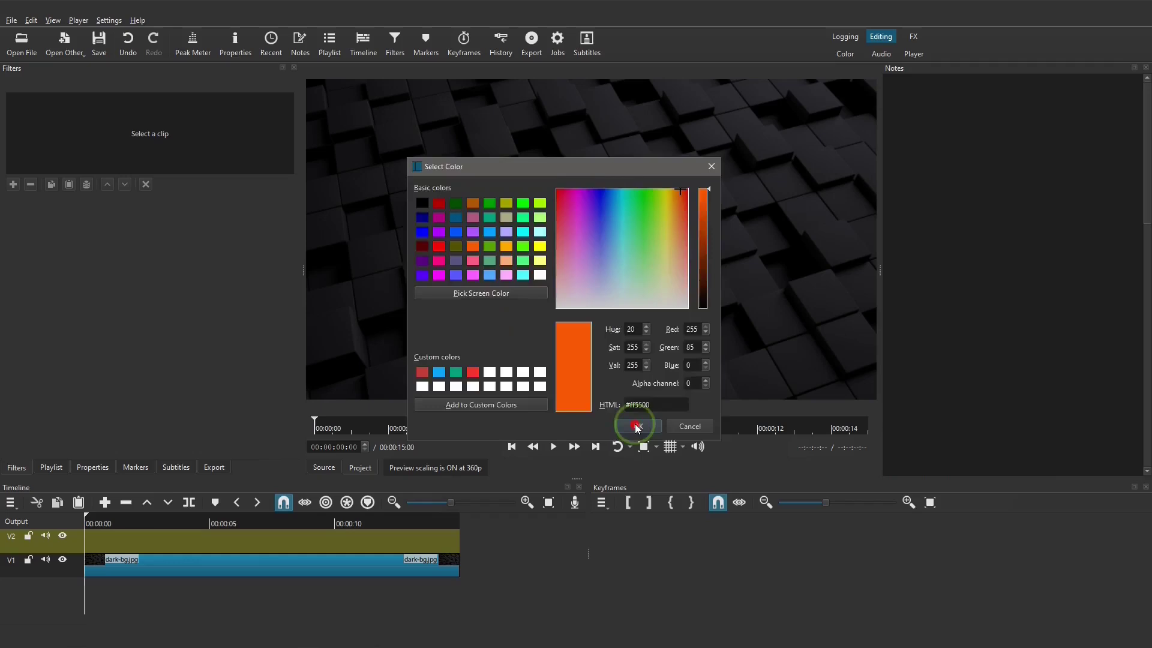
left_click(665, 390)
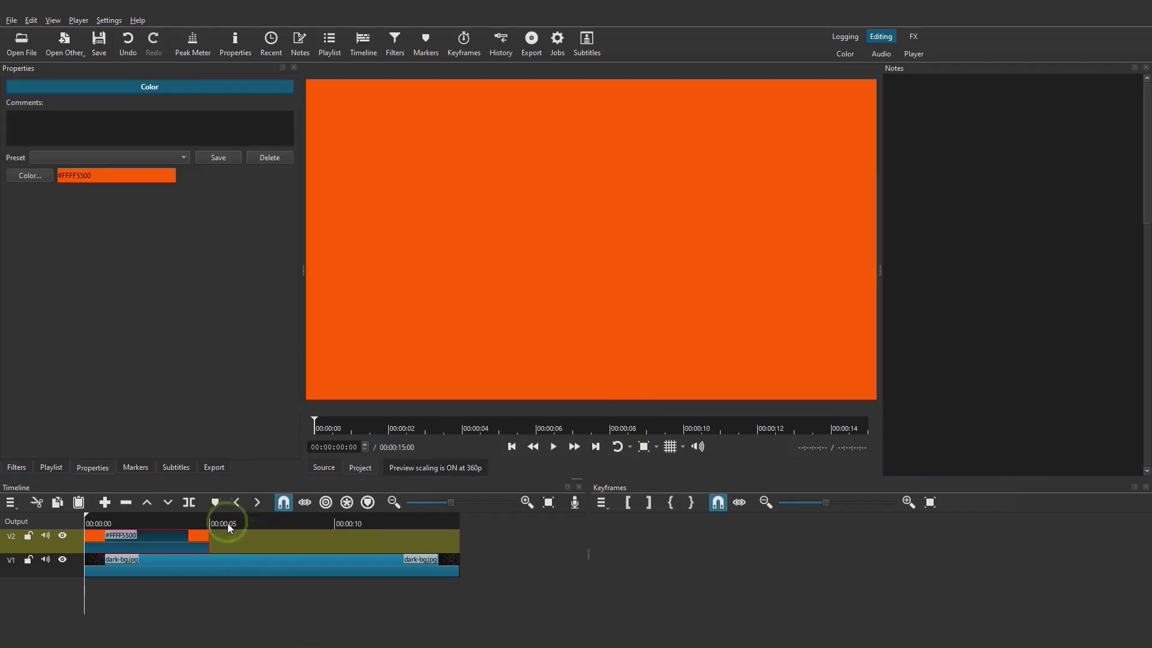
left_click_drag(208, 536, 467, 543)
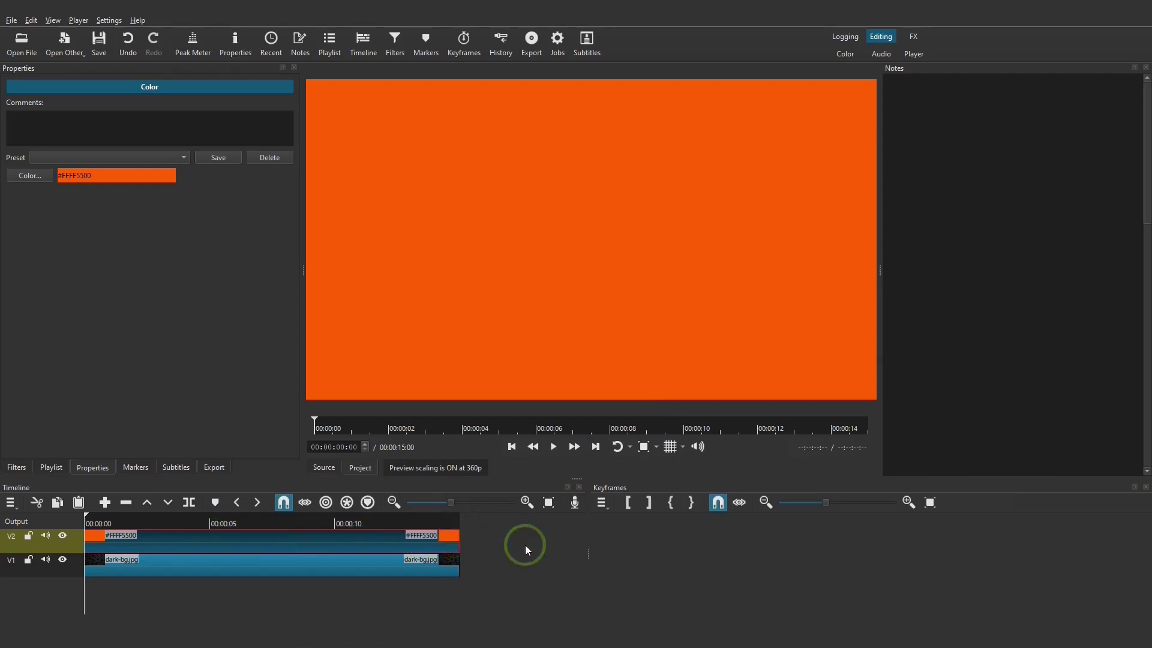
- Add a Crop: Rectangle filter to the orange clip with a size height of 30
left_click(18, 467)
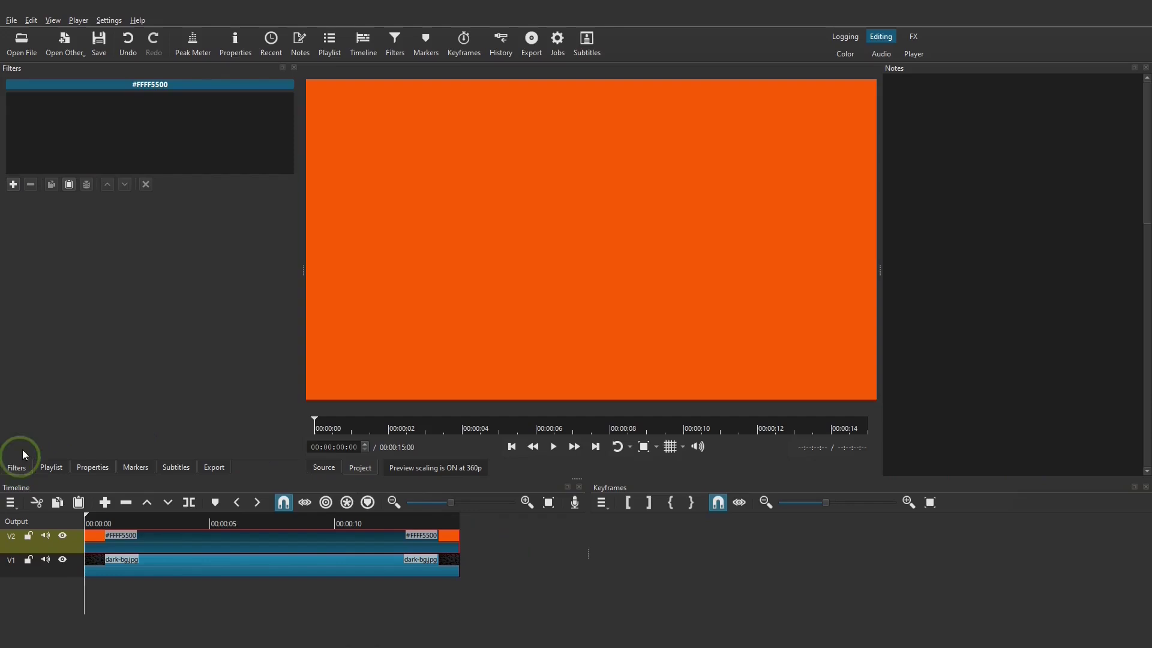
left_click(13, 184)
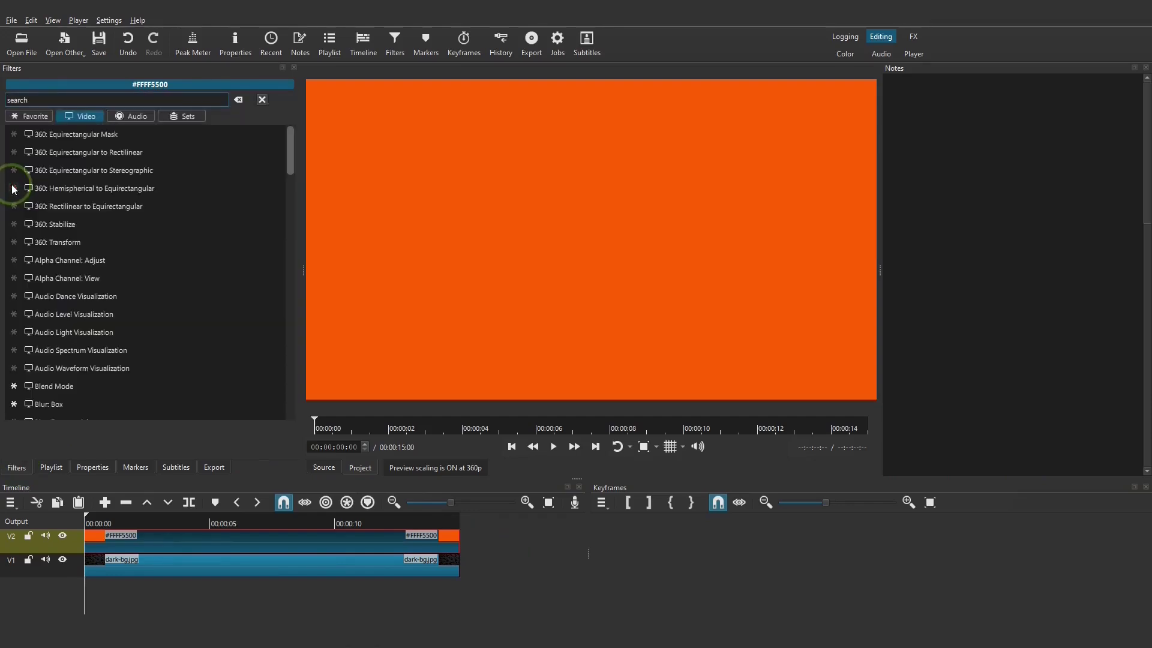
type("crop")
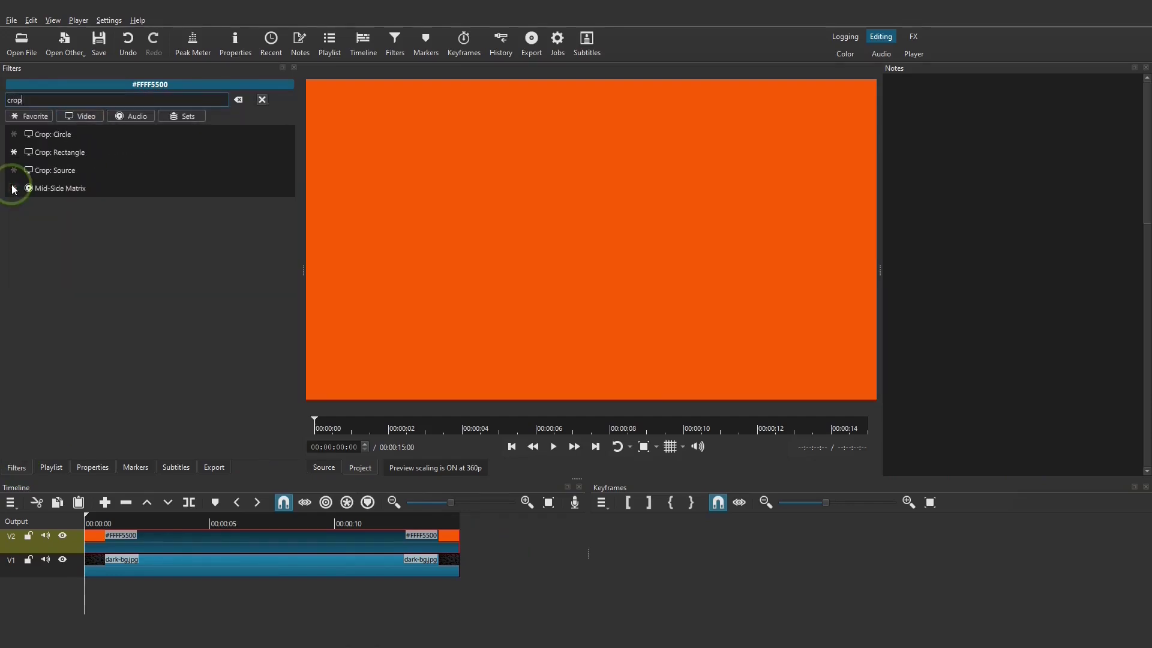
double_click(66, 153)
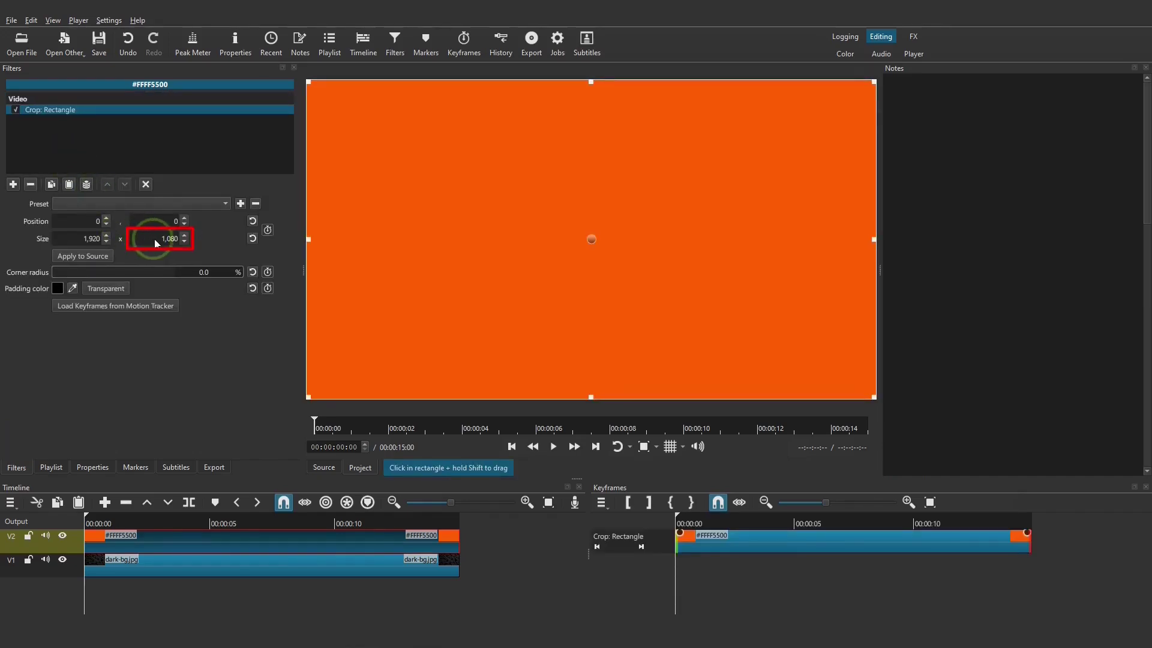
left_click_drag(153, 239, 180, 239)
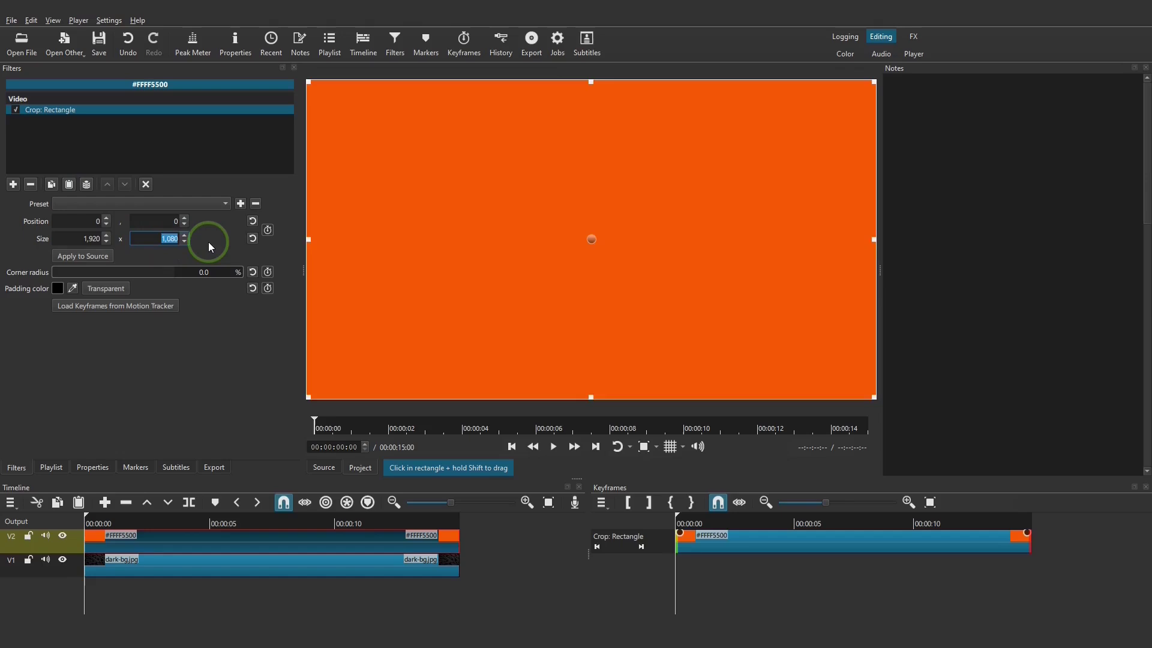
type("30")
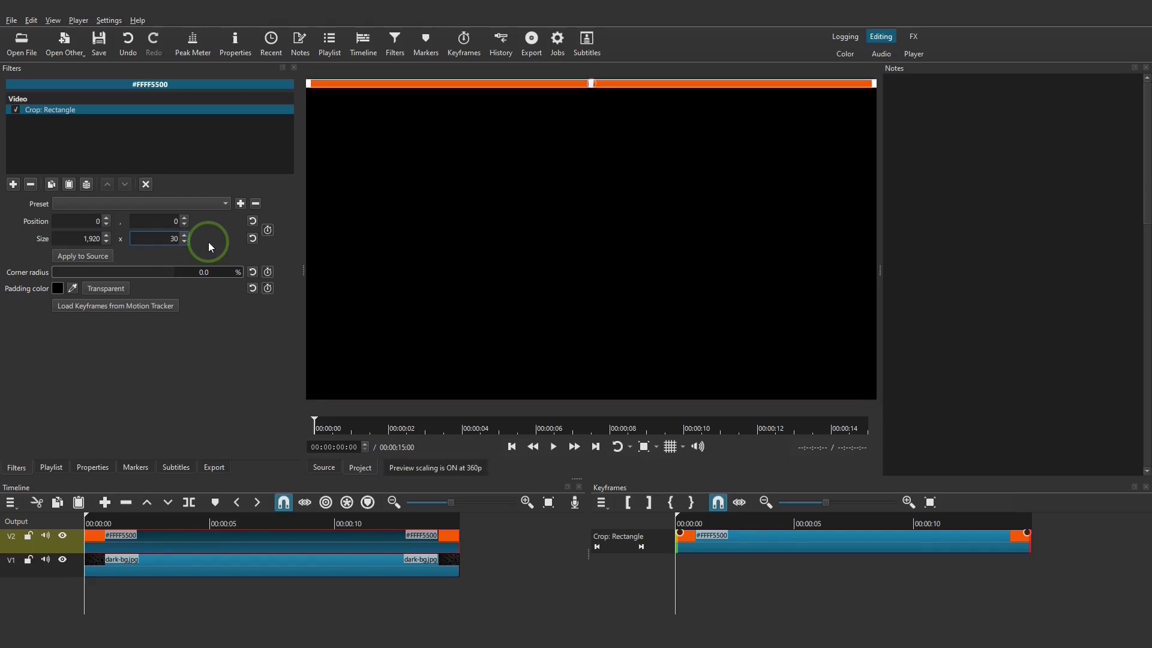
- Centre the orange strip vertically using a 2x2 grid and make the crop padding transparent
left_click(687, 450)
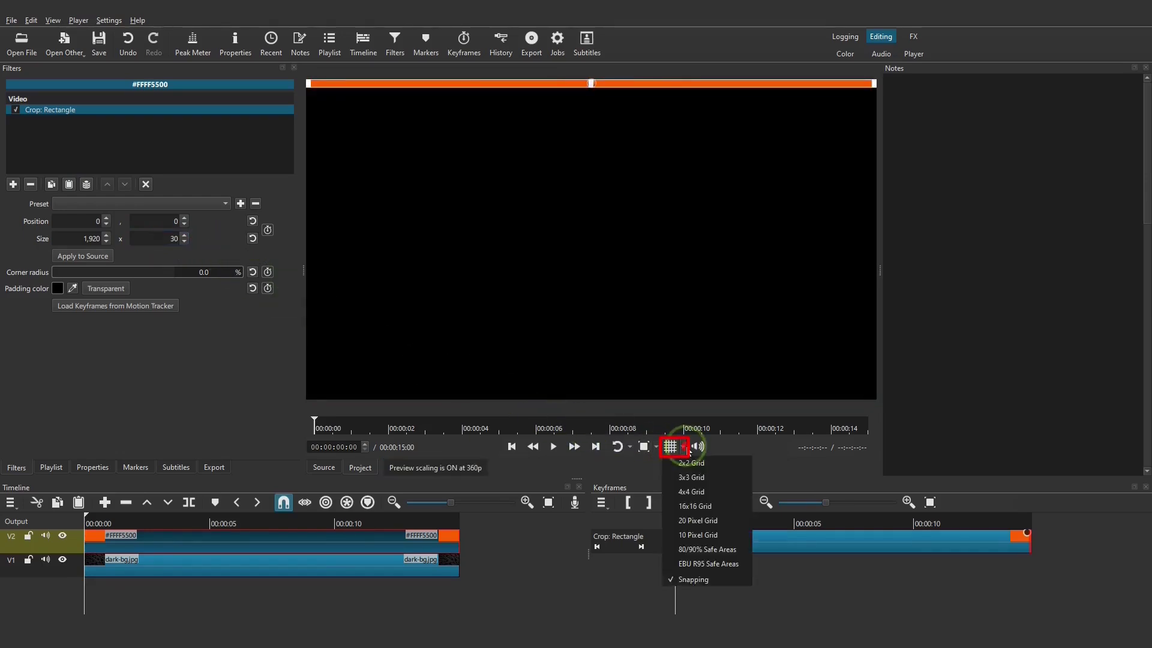
left_click(689, 462)
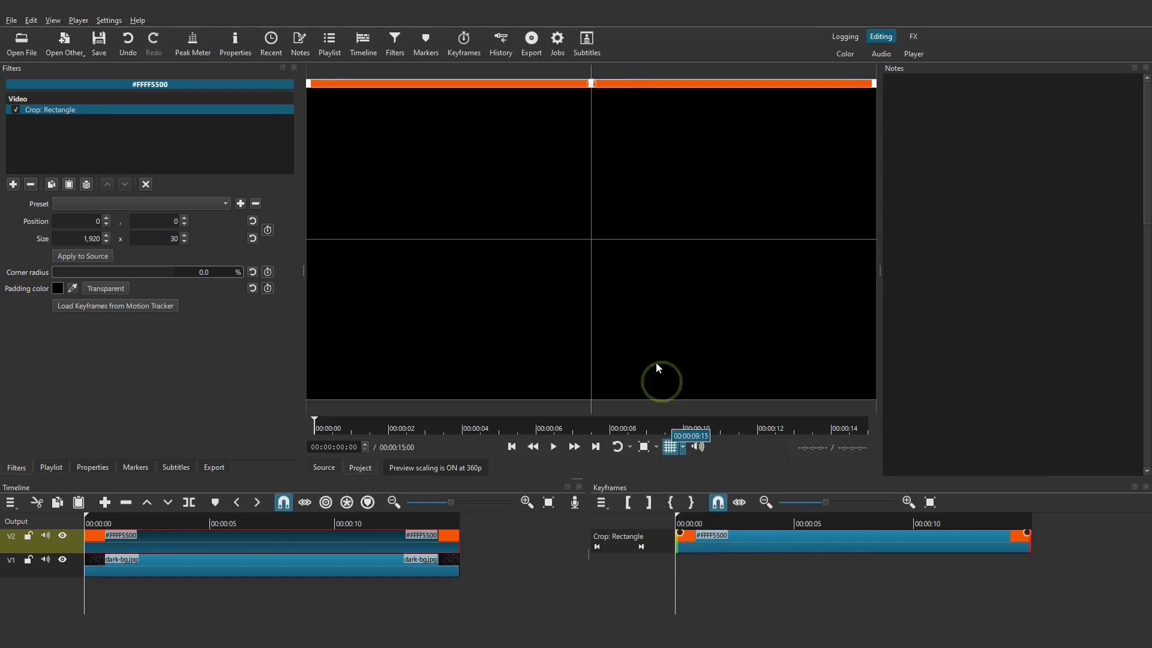
left_click_drag(598, 93, 598, 254)
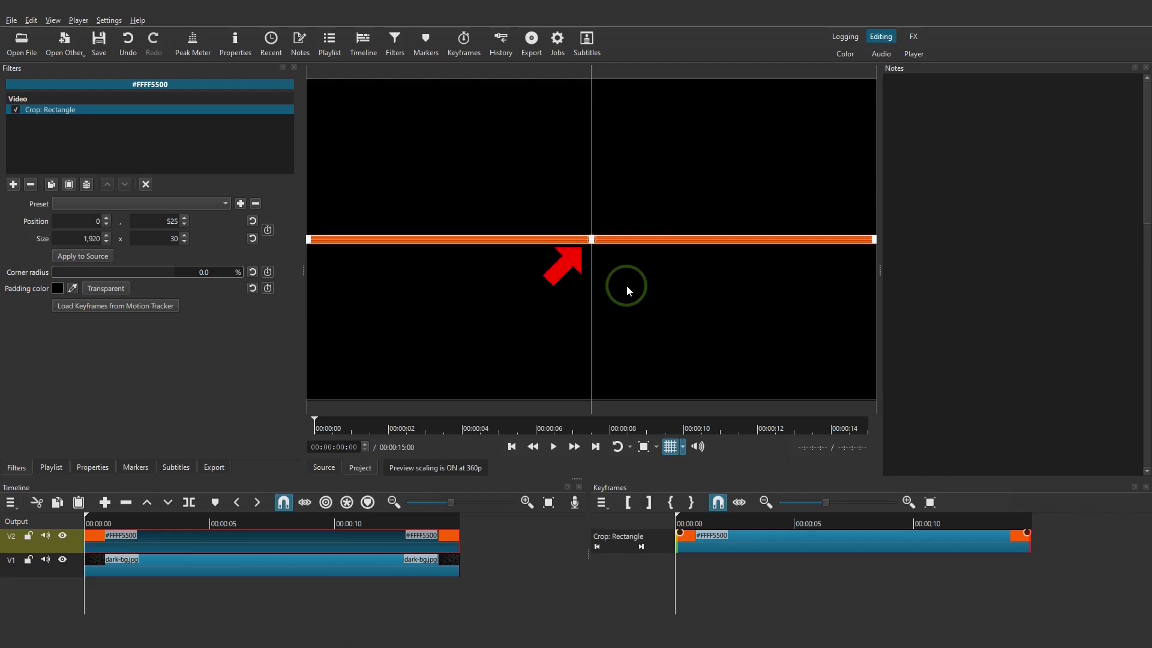
left_click(671, 445)
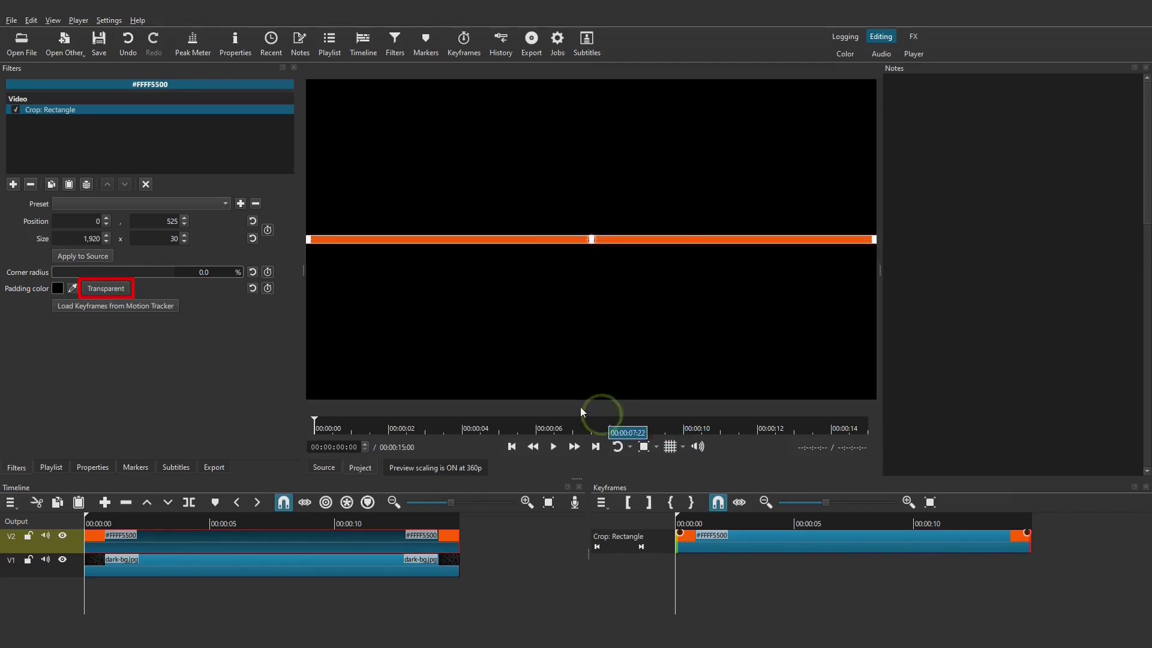
left_click(106, 288)
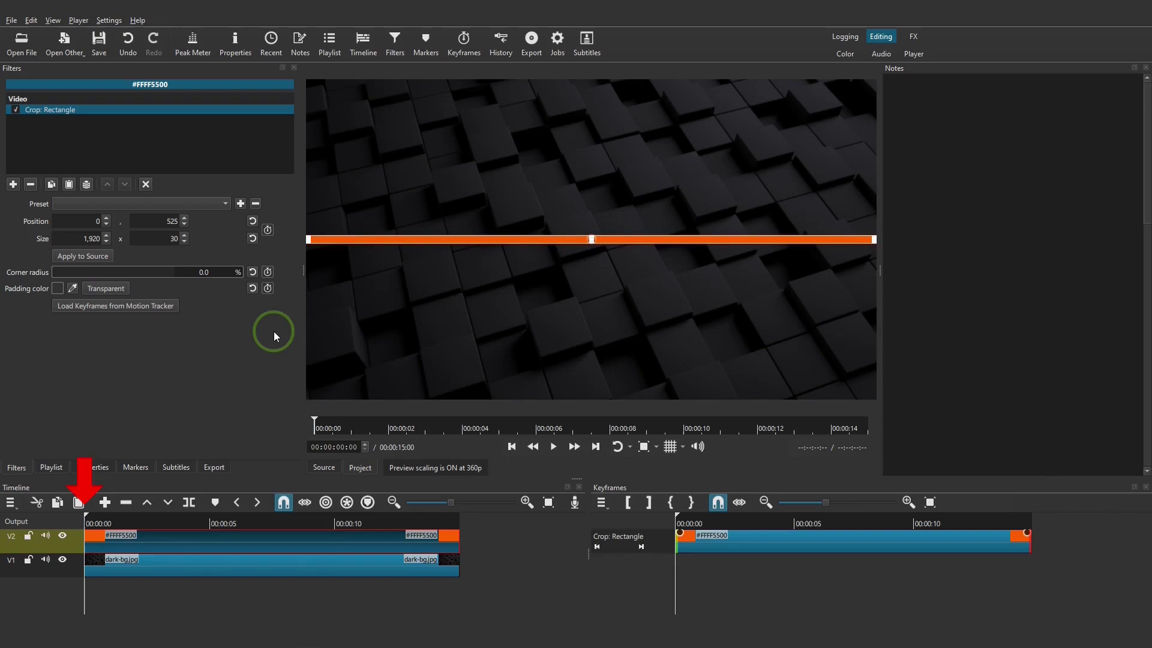
- Keyframe the crop at 5 s and set width 0 at the start, then play to check the growth
left_click(268, 231)
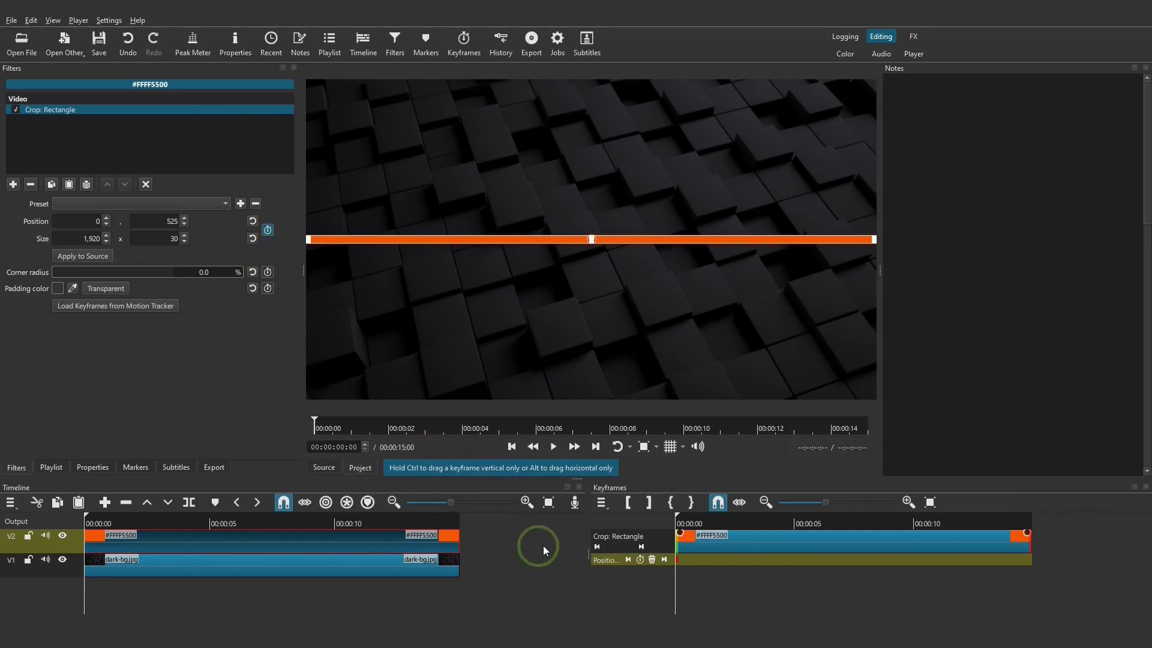
key("Page_Down")
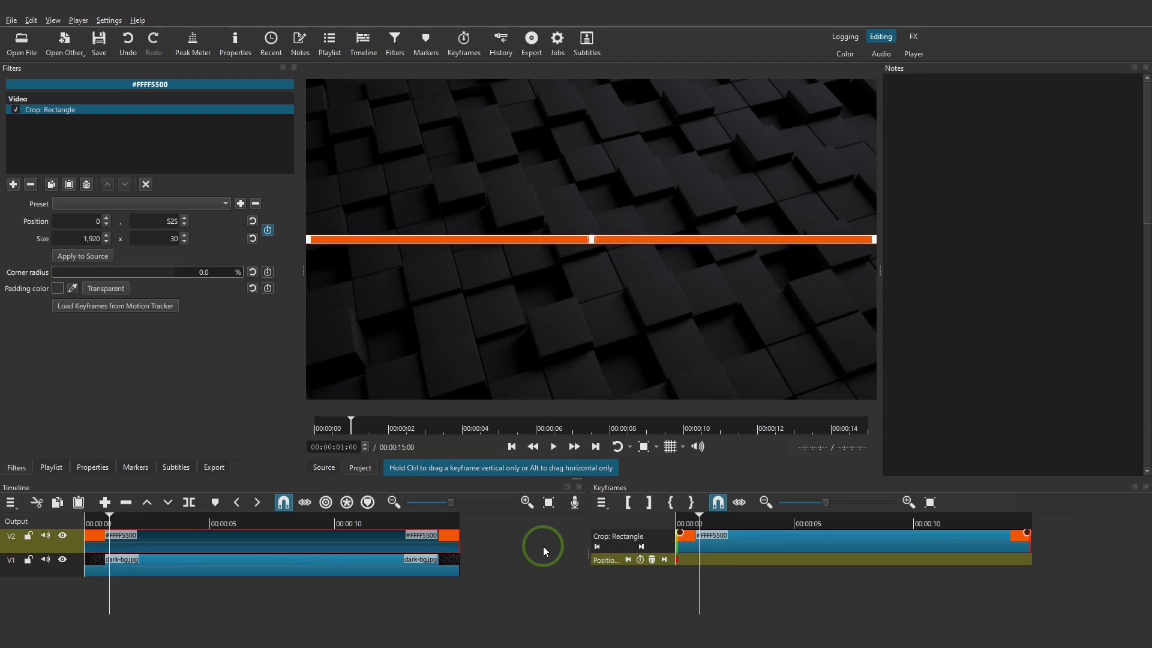
key("Page_Down")
key("Page_Down")
key("Page_Down")
key("Page_Down")
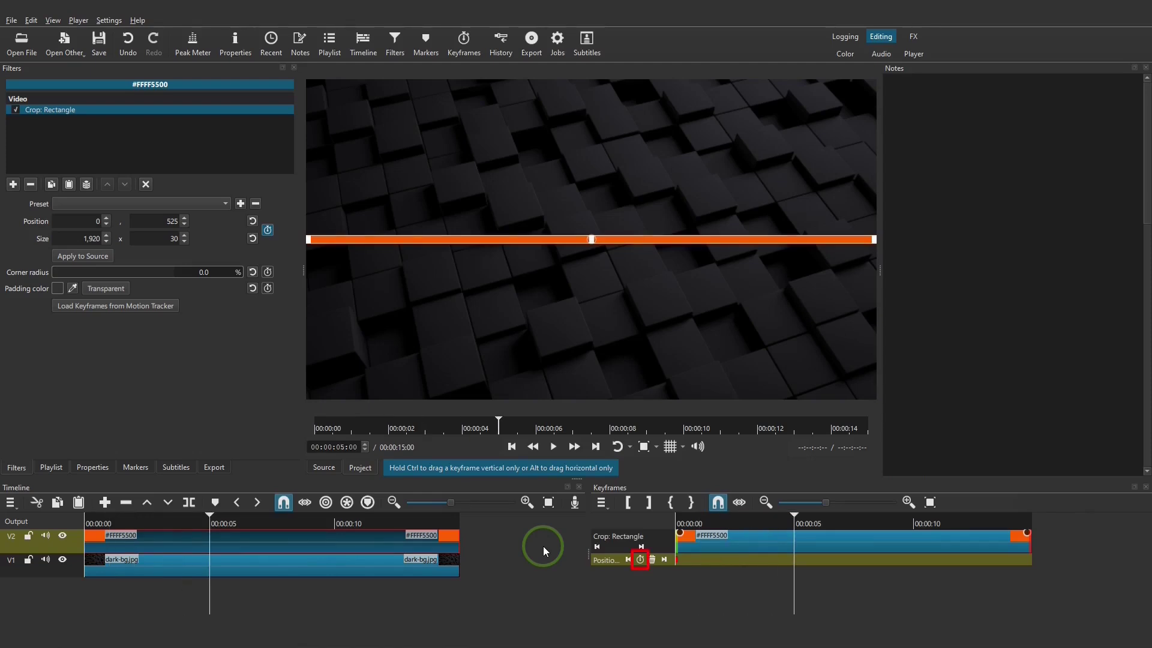
left_click(628, 559)
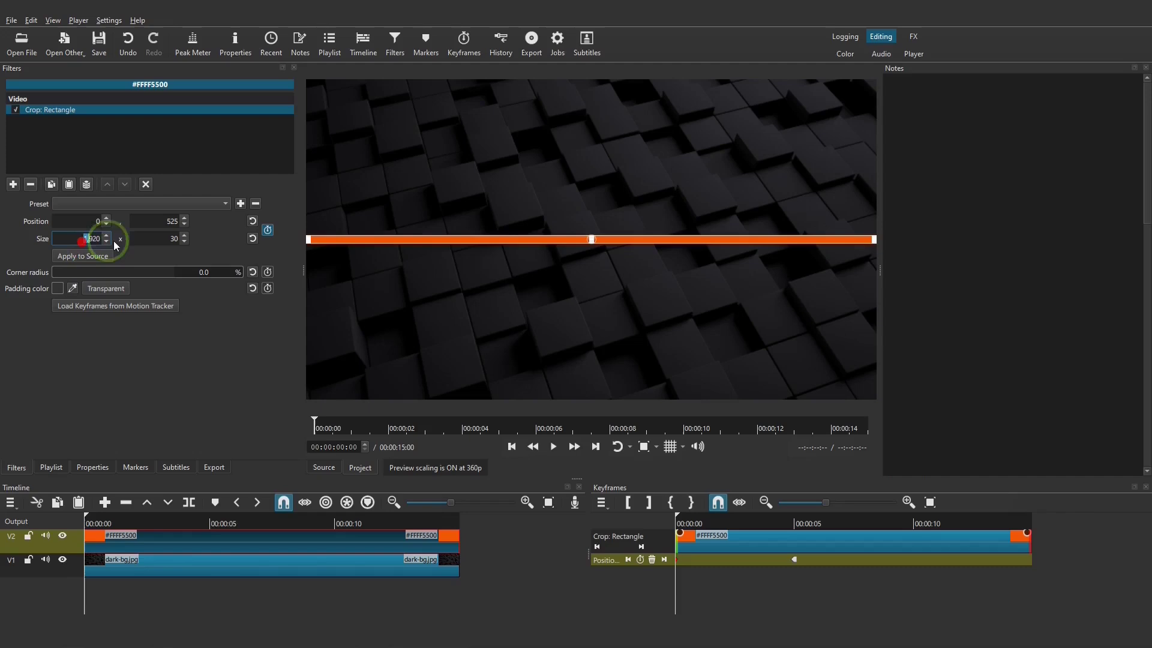
type("0")
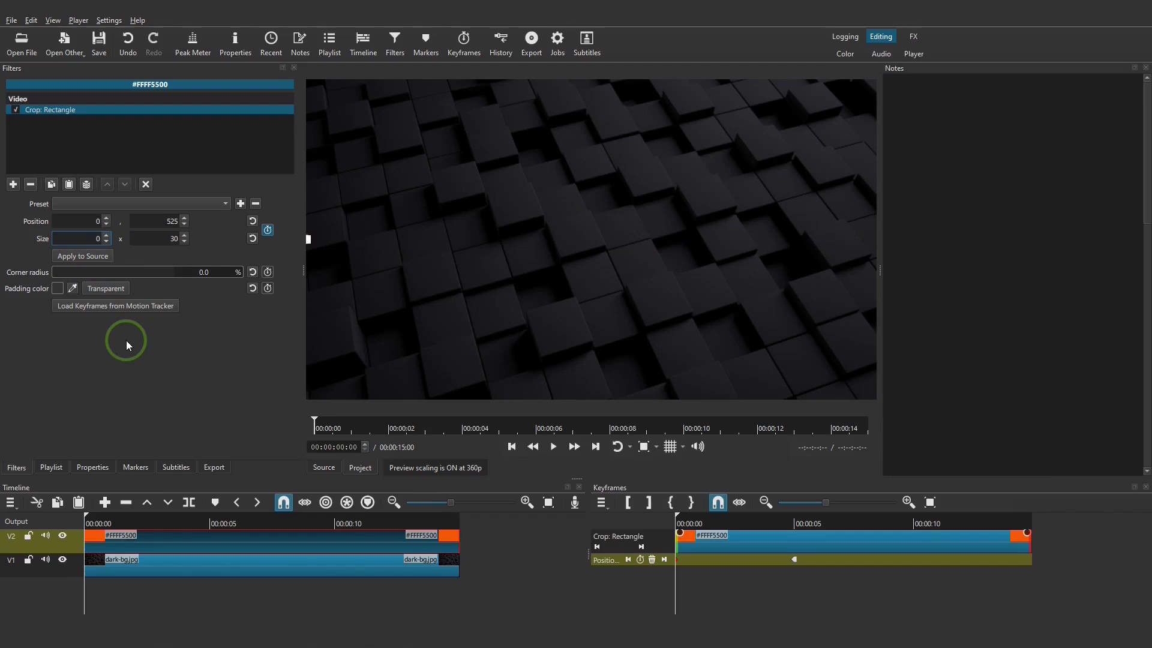
left_click(144, 186)
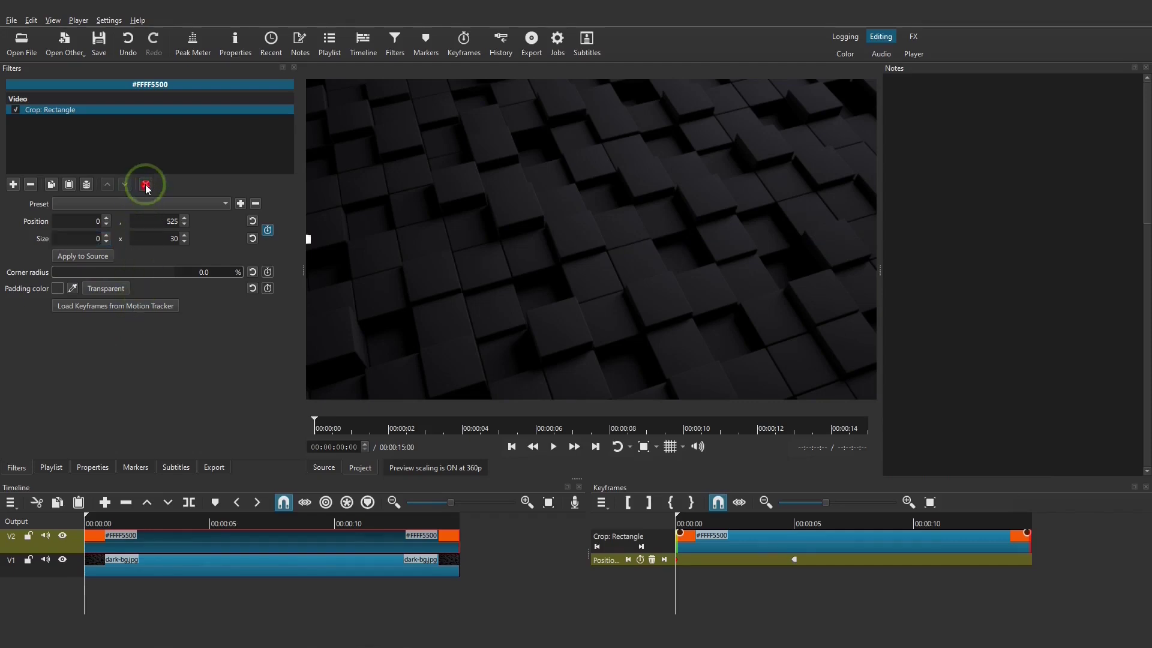
left_click(553, 447)
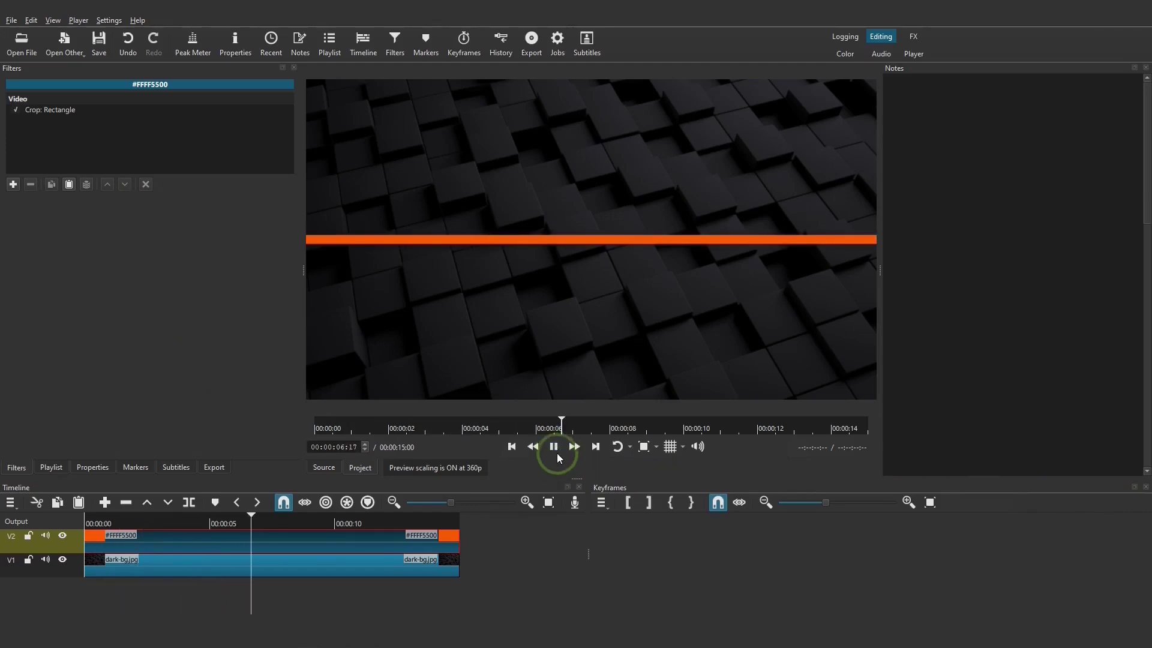
left_click(554, 447)
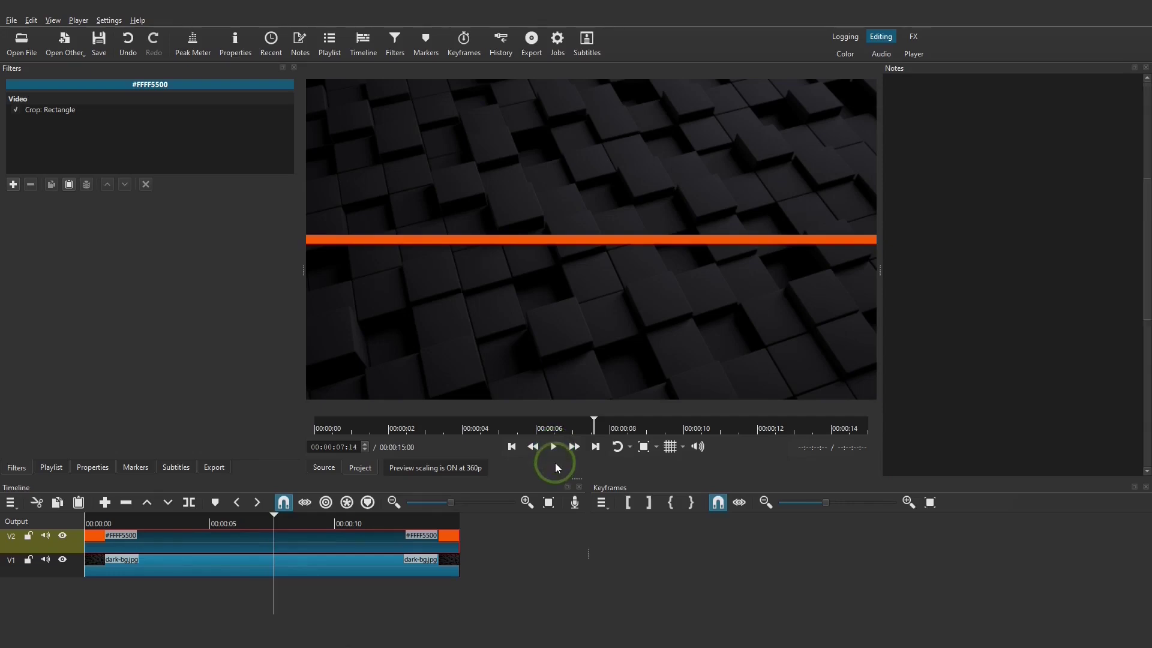
- Add the 360: Equirectangular to Stereographic filter and preview the resulting ring
left_click(13, 184)
left_click(194, 175)
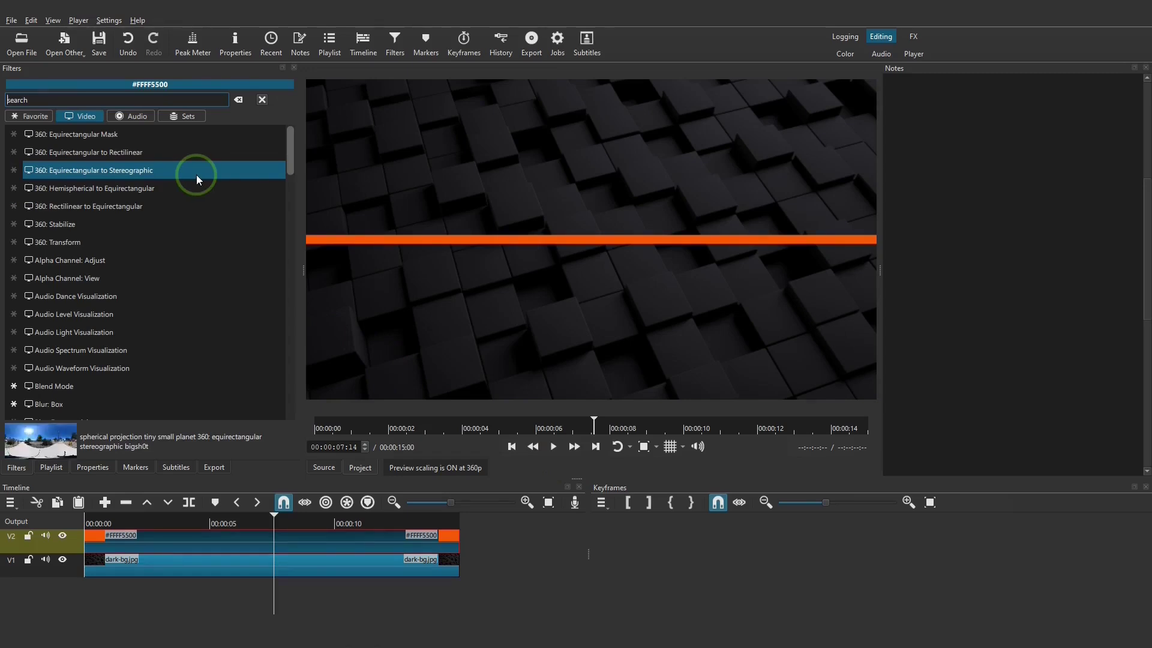
left_click(196, 174)
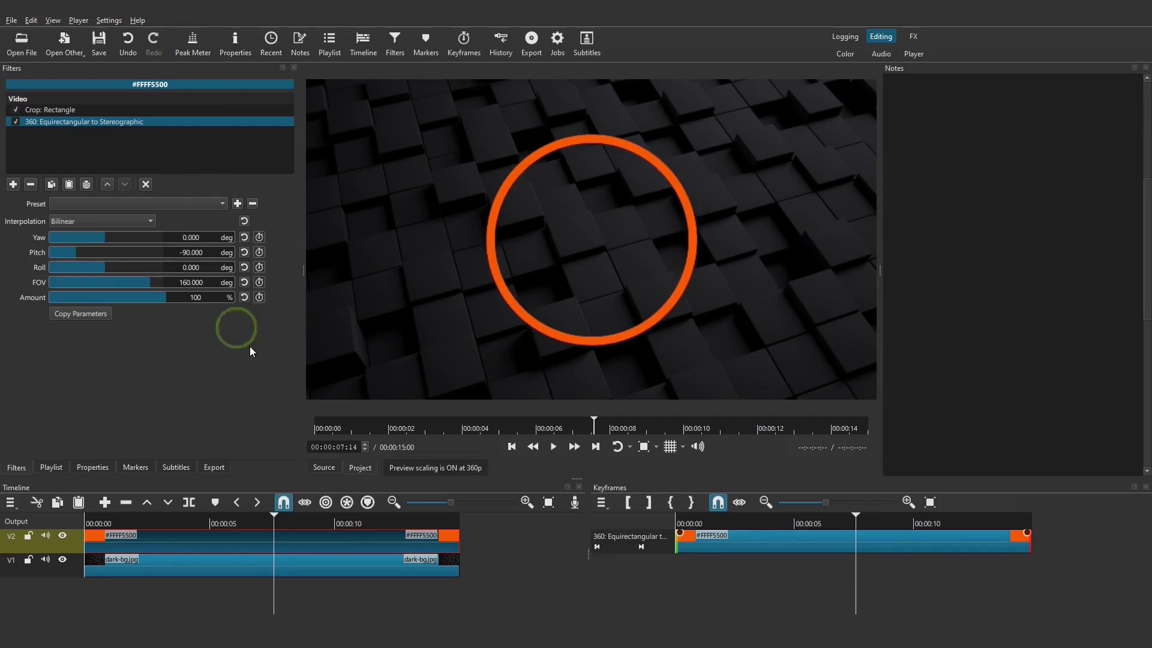
left_click(511, 446)
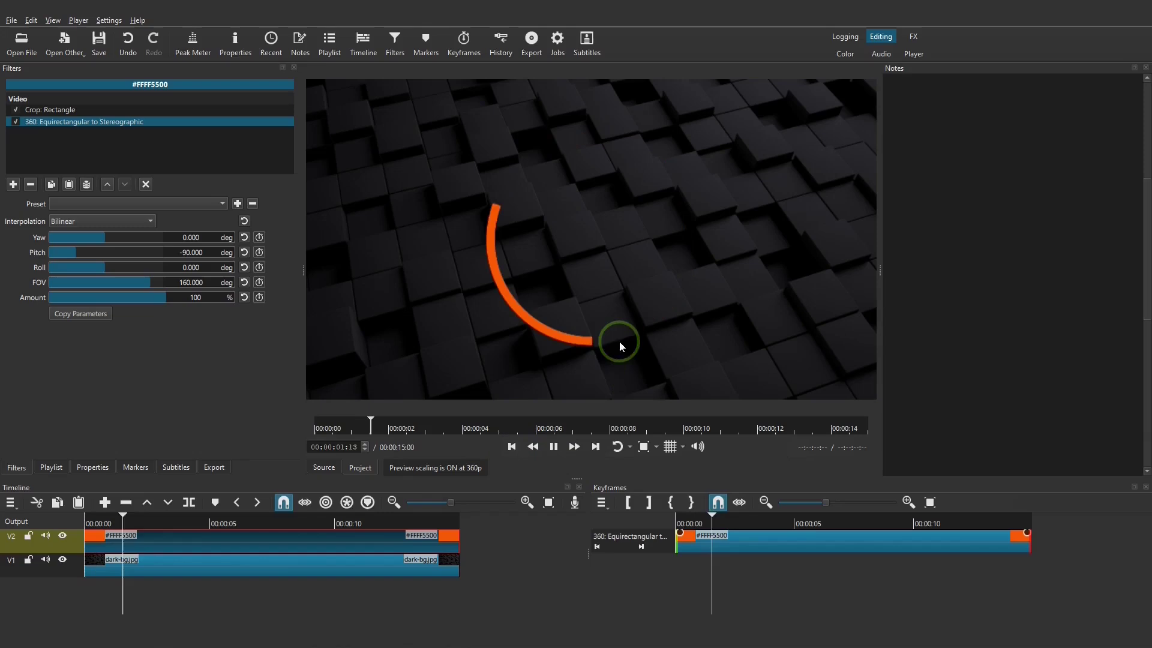
left_click(552, 447)
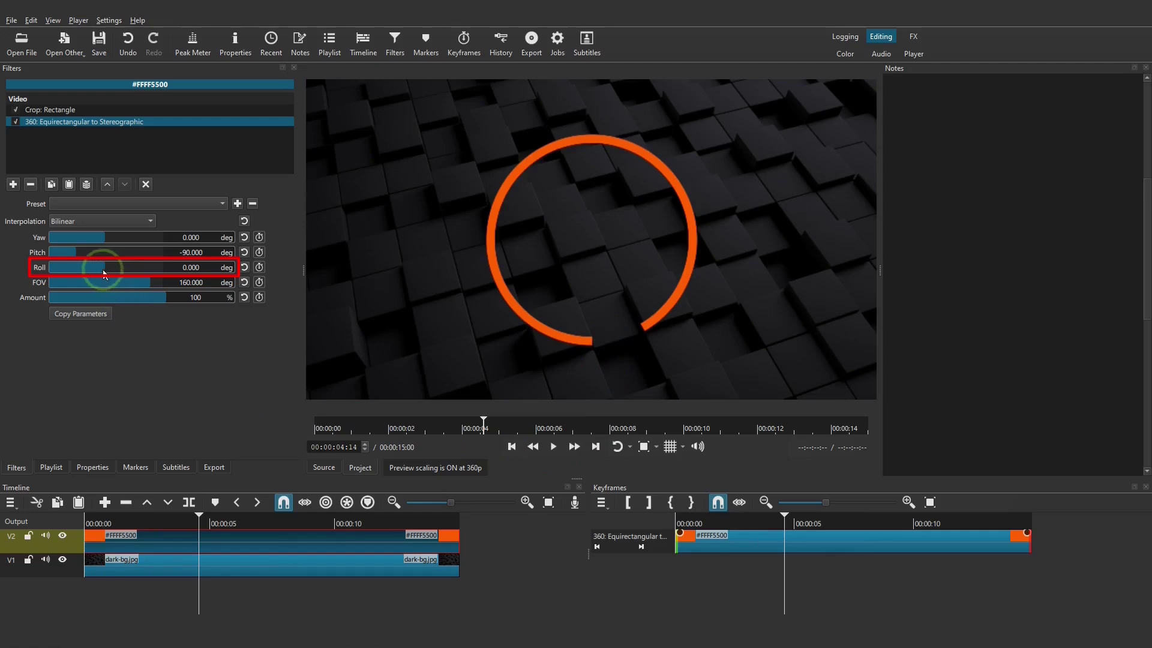
- Rotate the ring half a turn with Roll 180 and replay the animation
left_click_drag(108, 274, 176, 270)
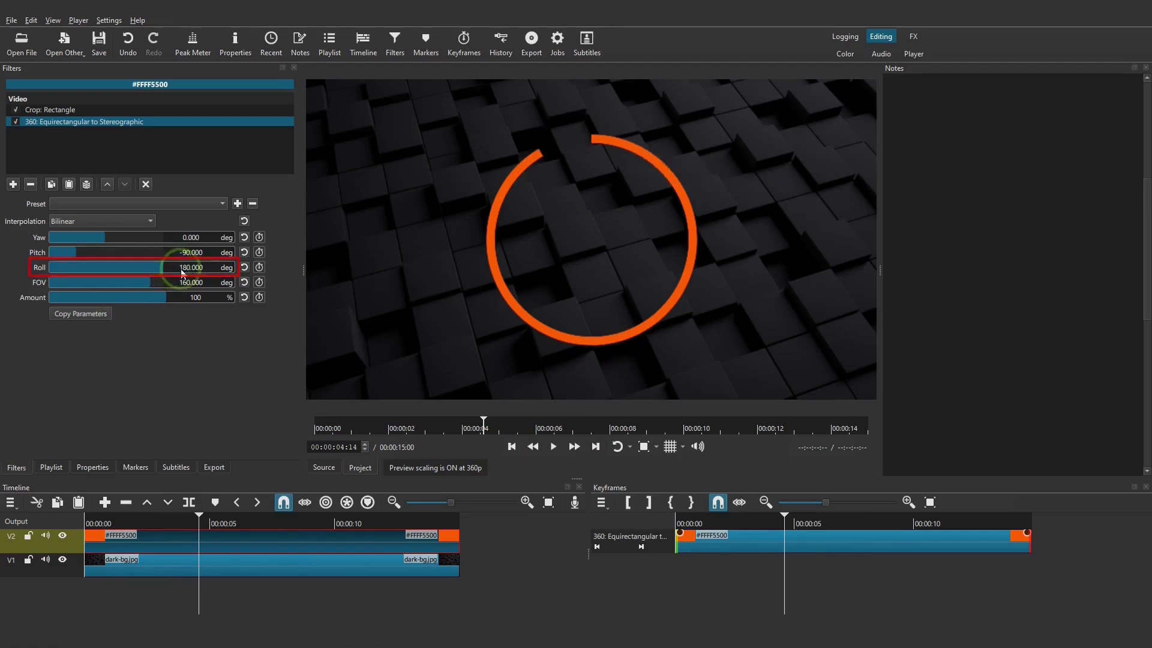
left_click(512, 447)
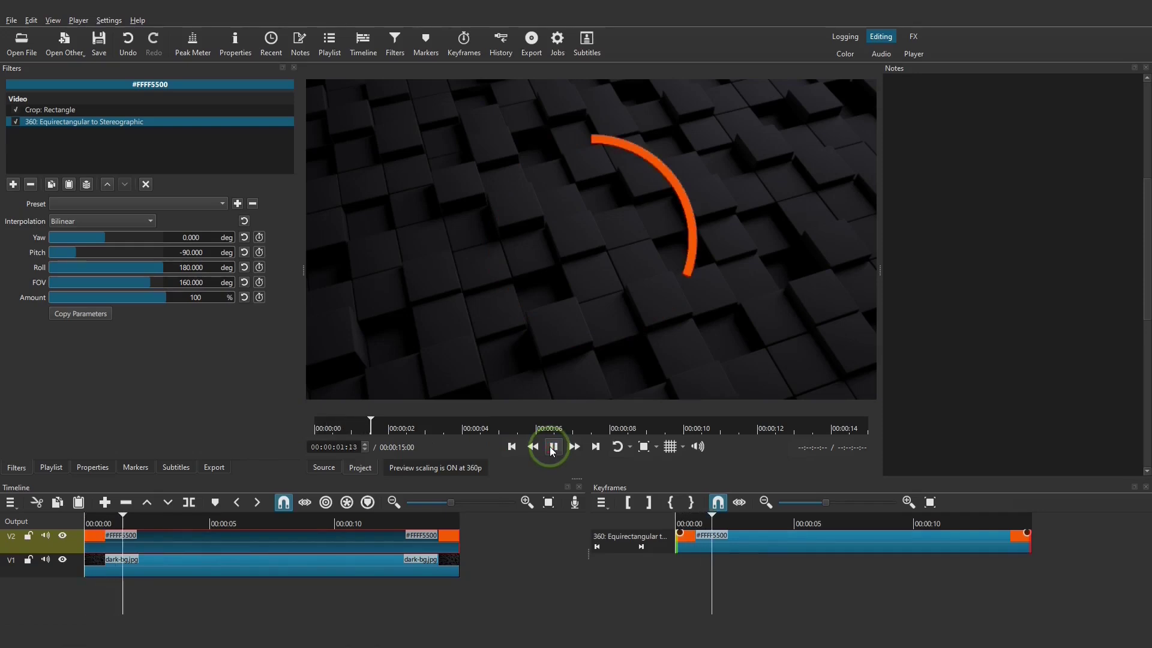
left_click(553, 450)
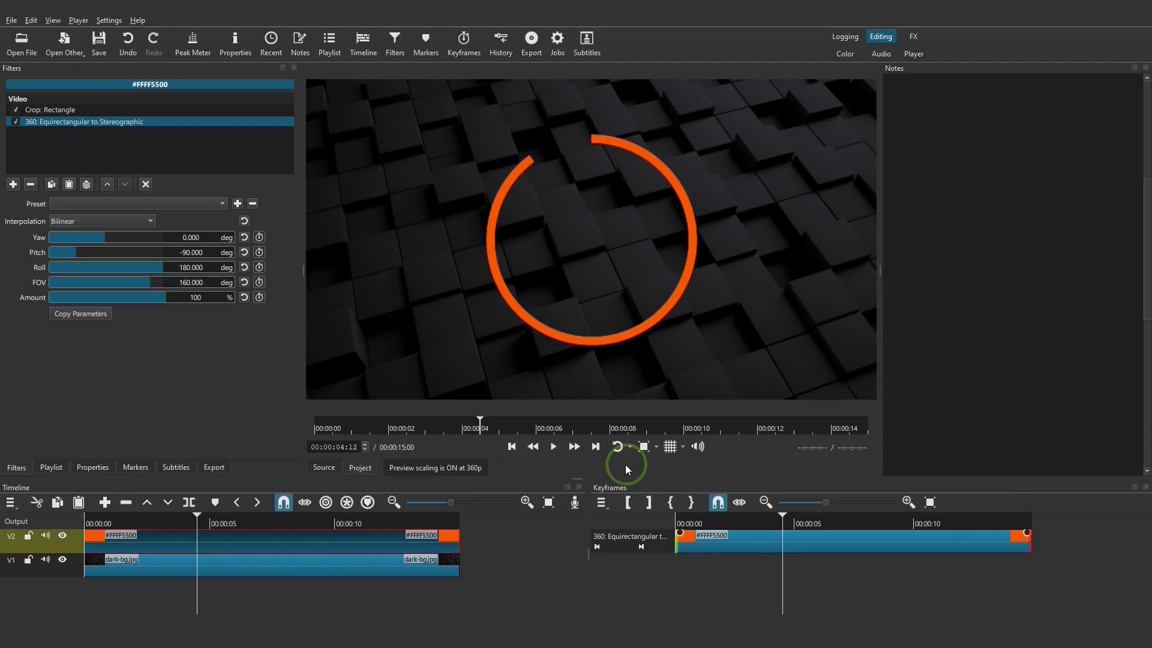
- Add a Timer filter using font size, with orange #ff5500 text
left_click(13, 183)
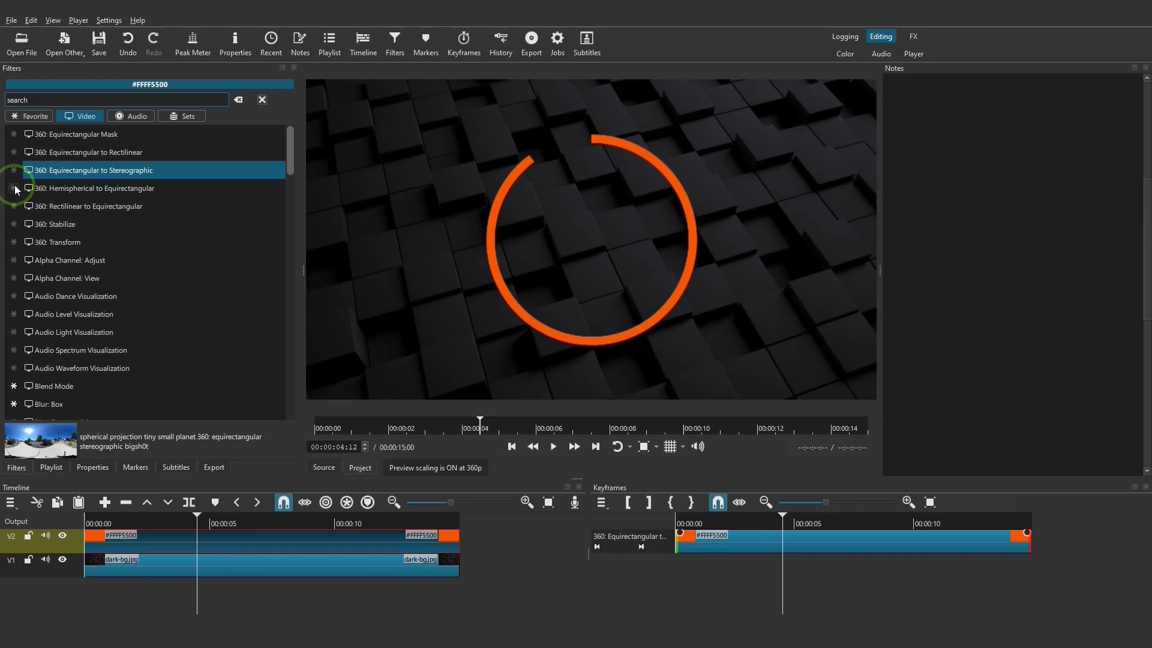
type("tim")
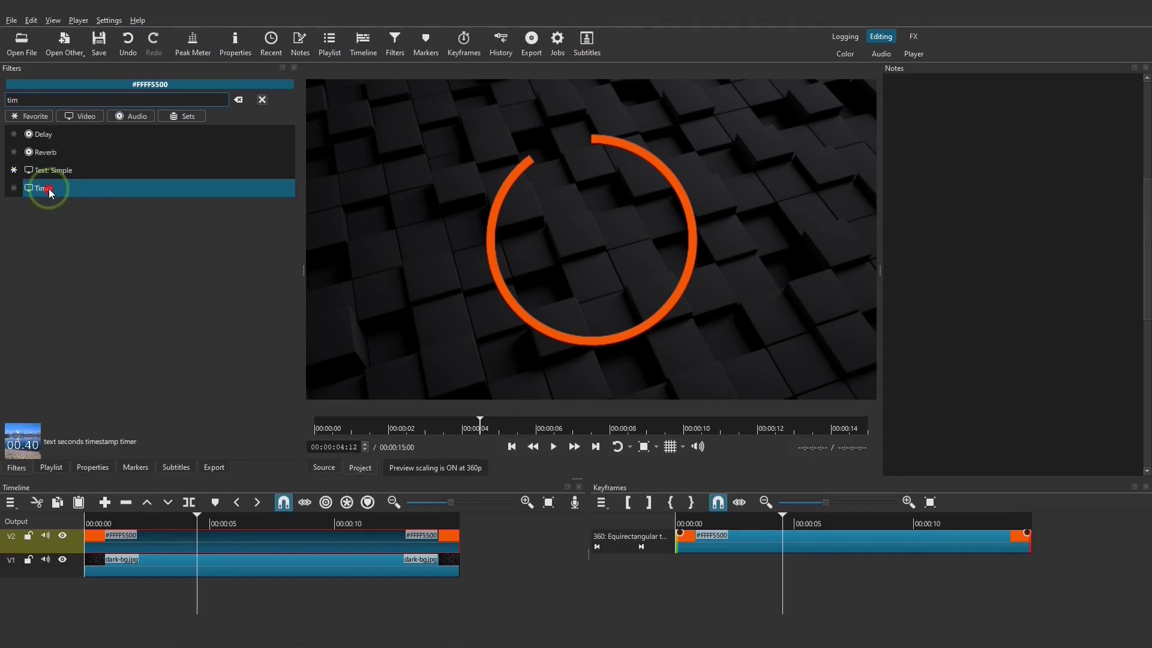
left_click(50, 191)
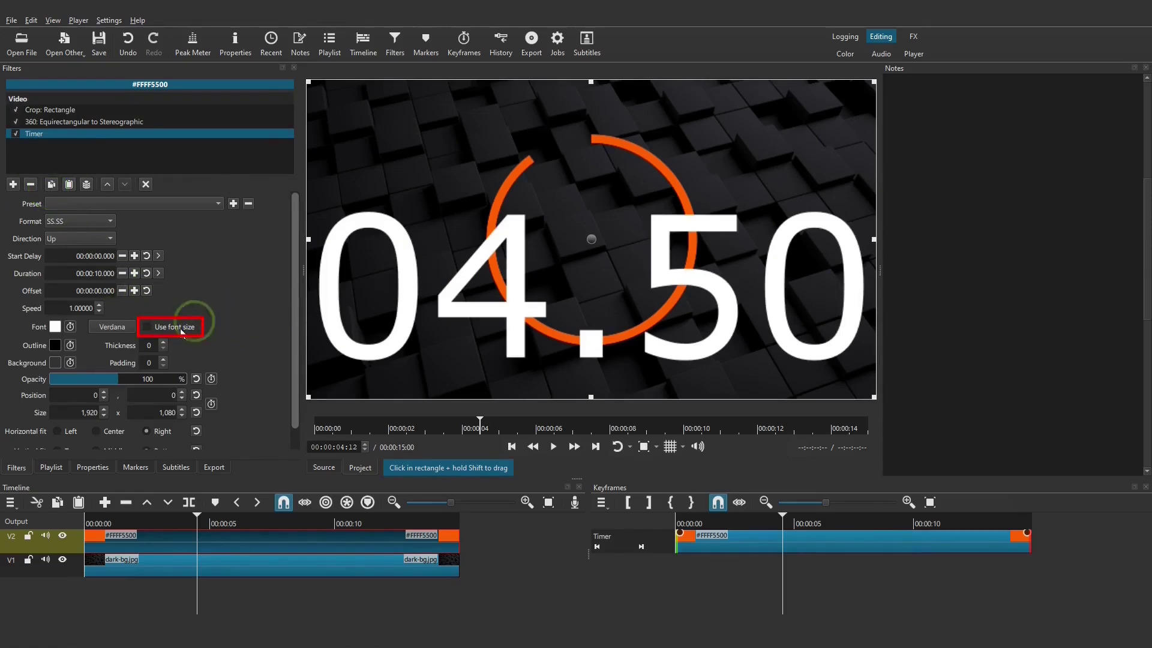
left_click(149, 327)
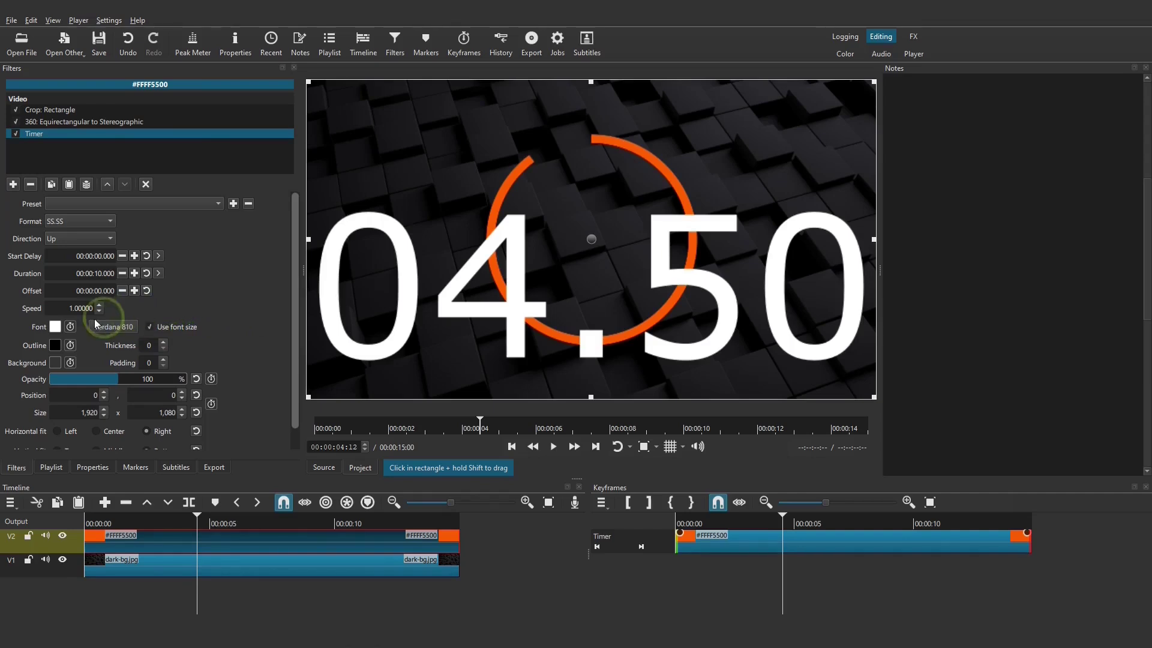
left_click(57, 326)
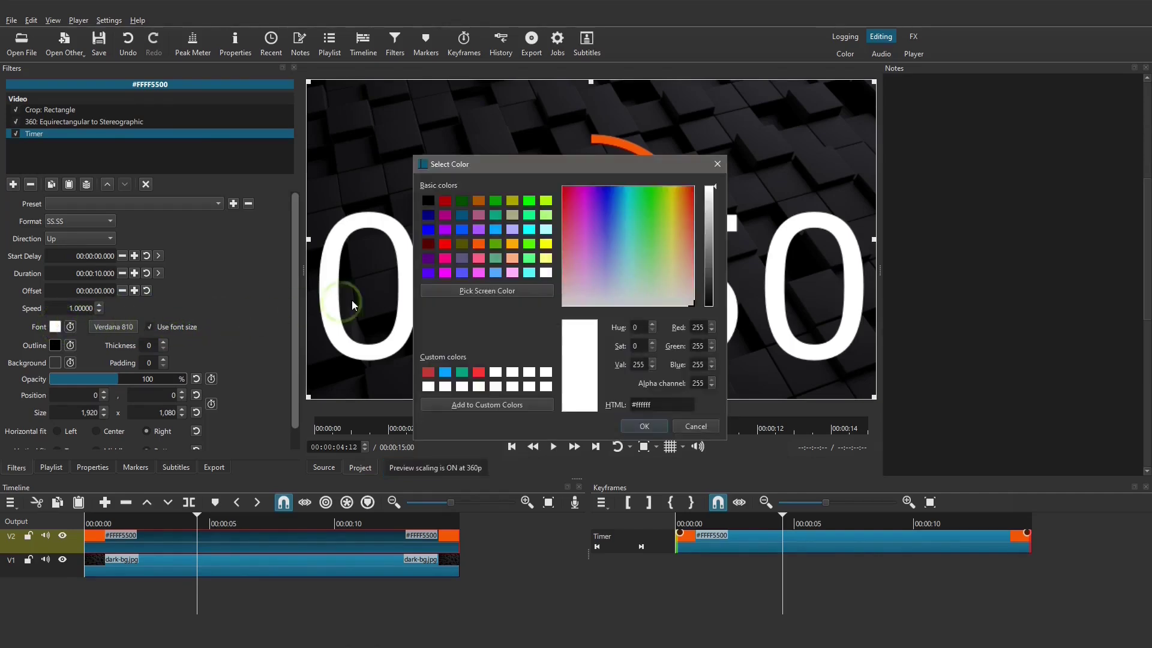
left_click(483, 244)
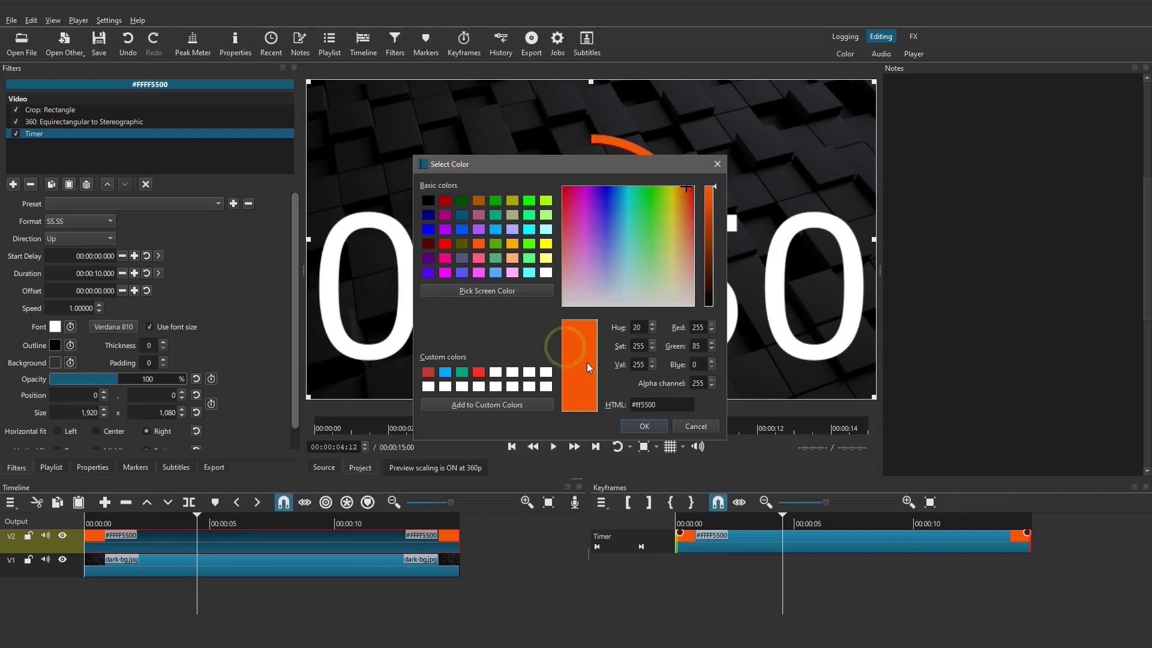
left_click(653, 427)
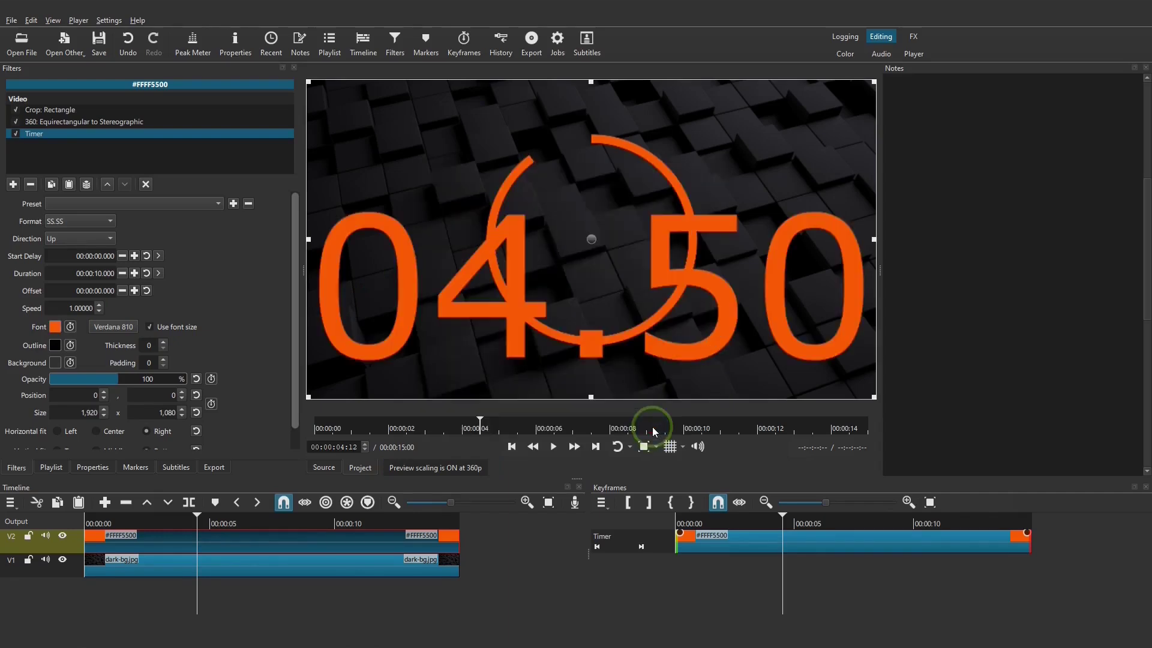
- Set the timer font to Bebas Neue Regular at size 160
left_click(112, 330)
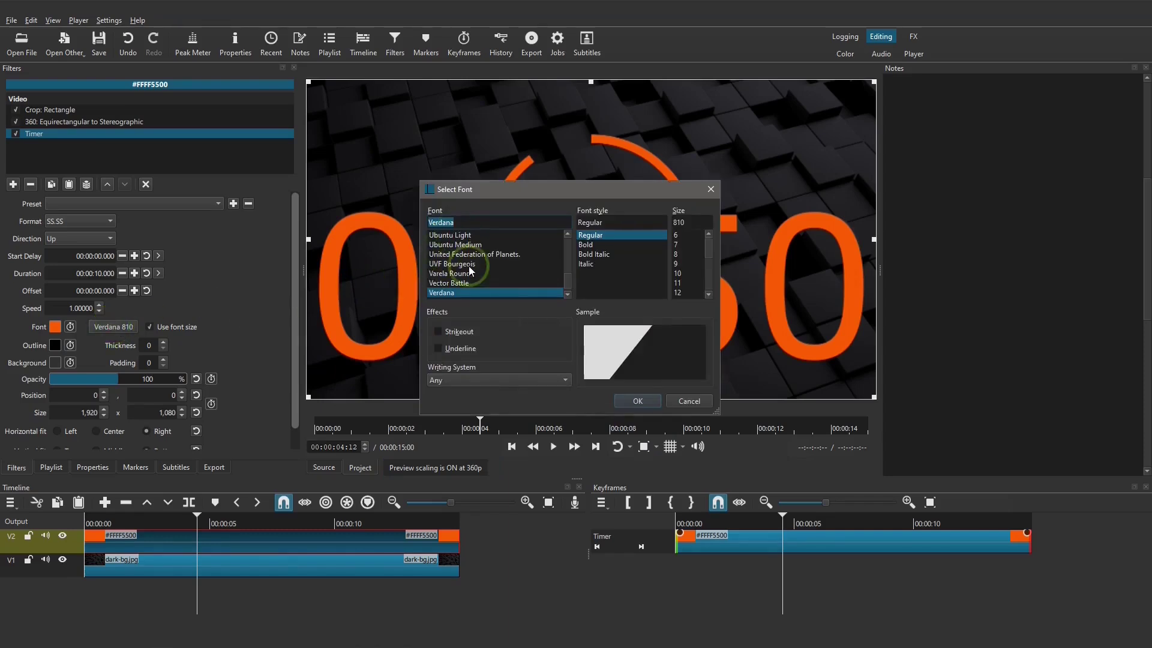
type("b")
scroll(469, 270, "down", 3)
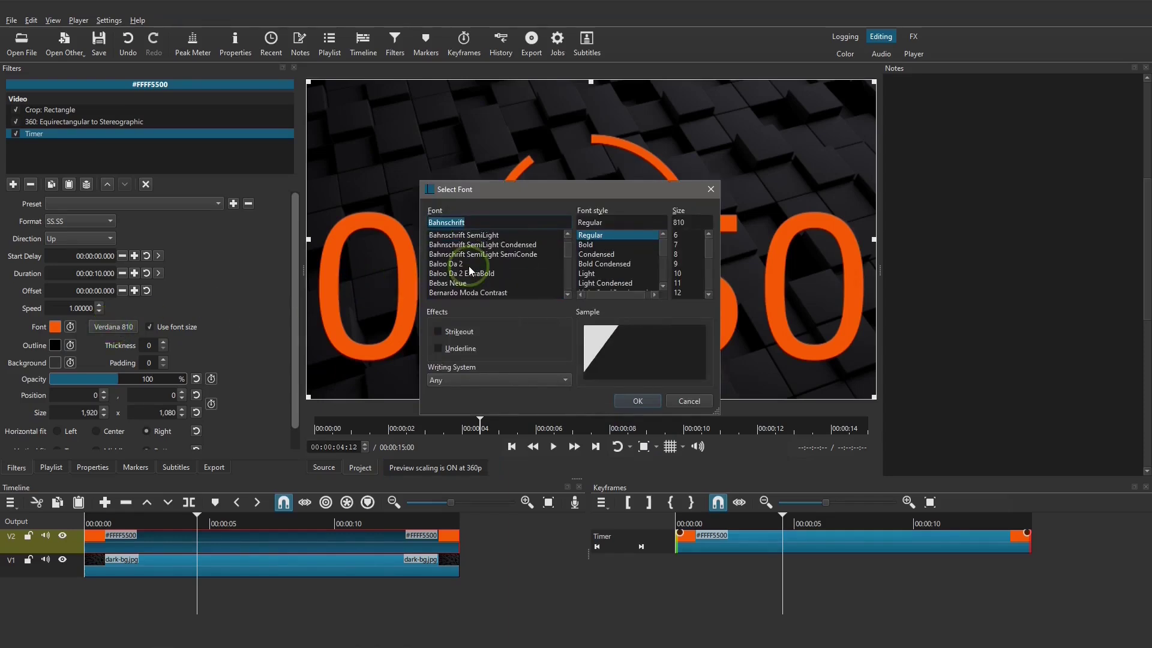
scroll(469, 266, "down", 1)
left_click(455, 254)
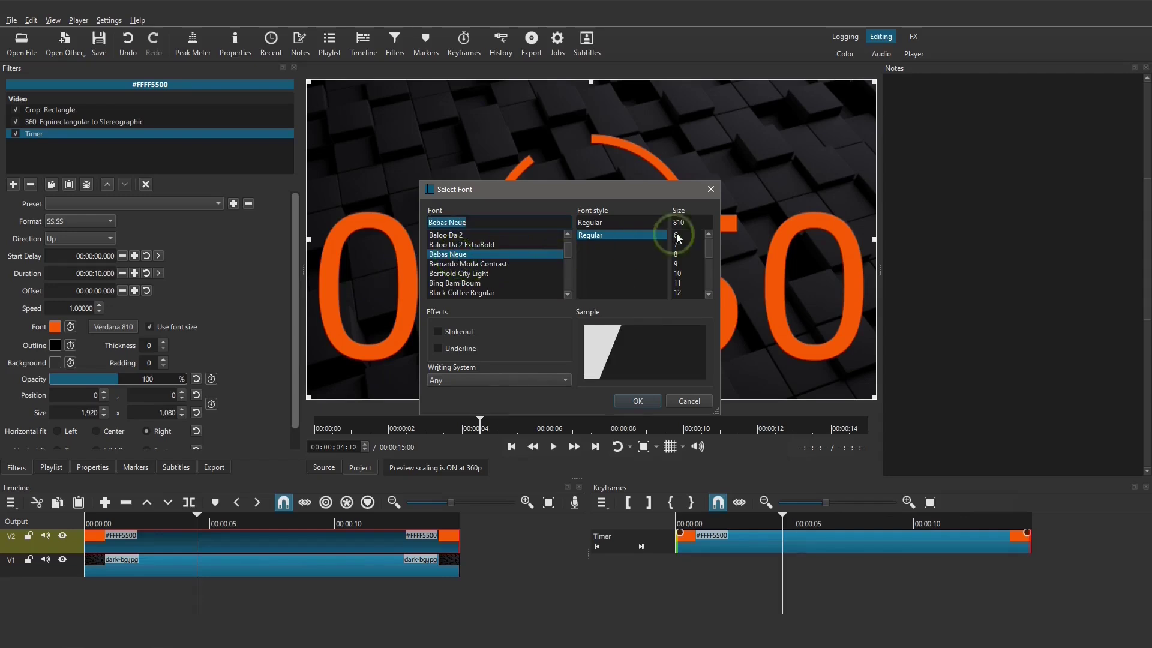
left_click(586, 245)
type("160")
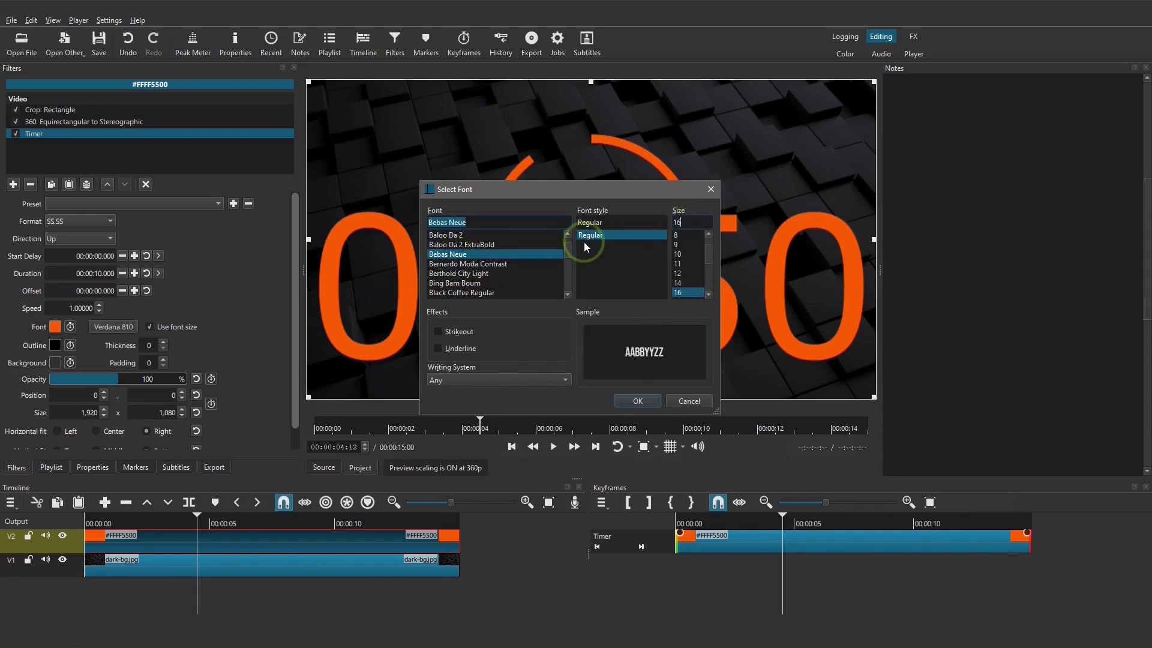
left_click(635, 401)
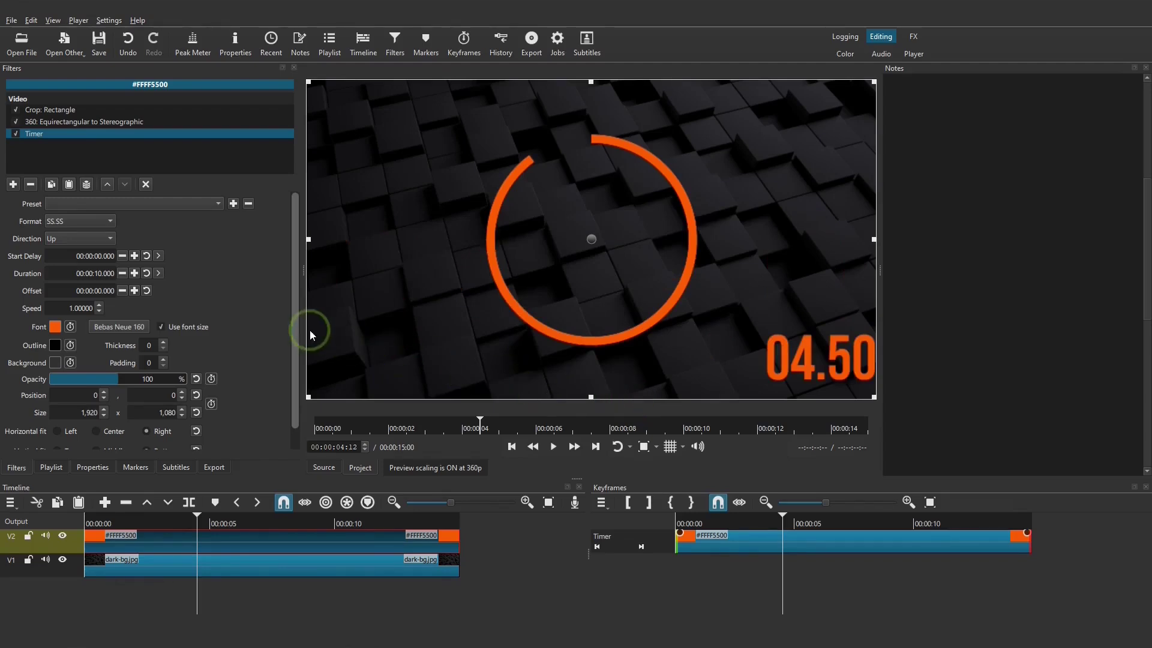
scroll(294, 329, "down", 1)
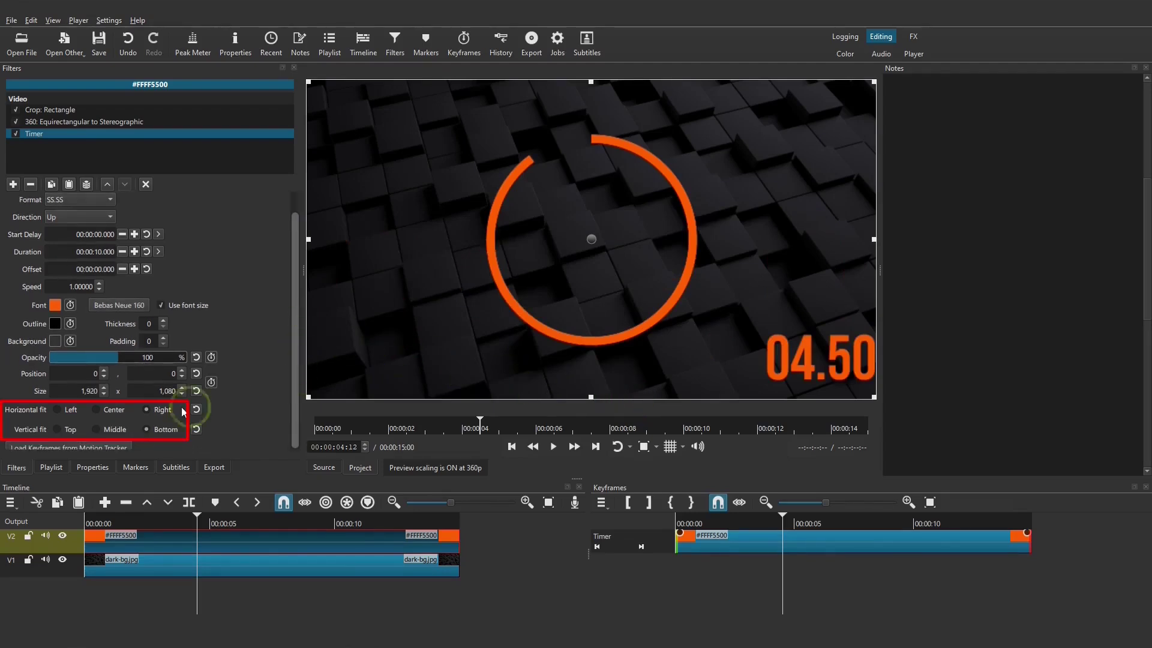
- Centre the timer with Center and Middle fit, and overlay a 16x16 preview grid
left_click(95, 409)
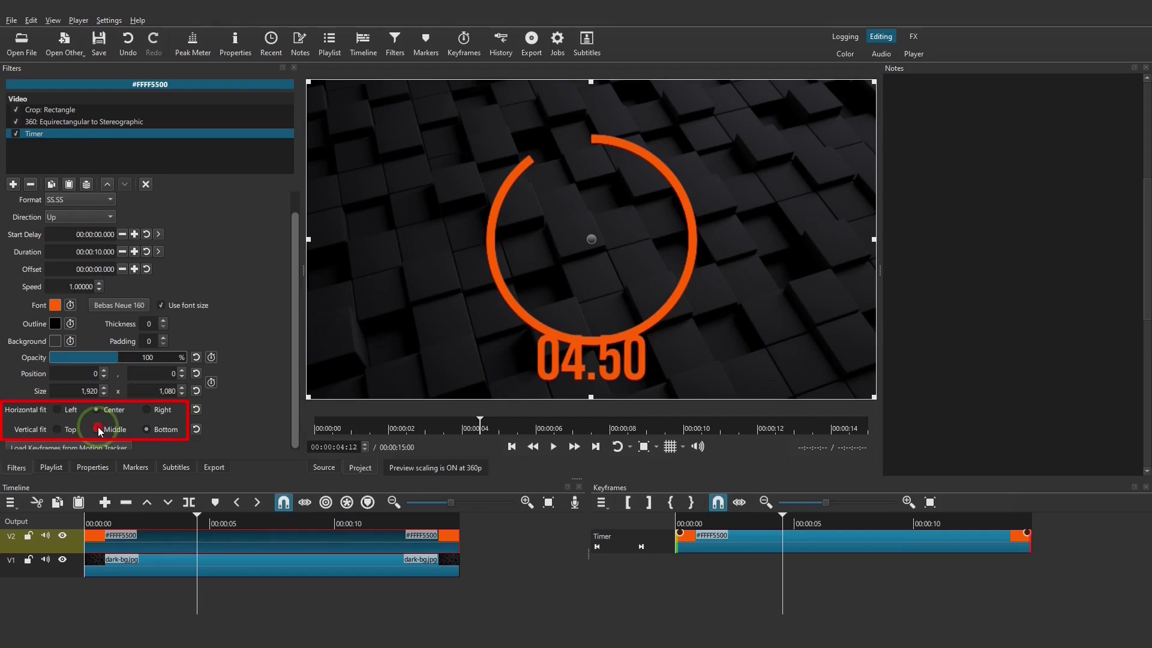
left_click(98, 429)
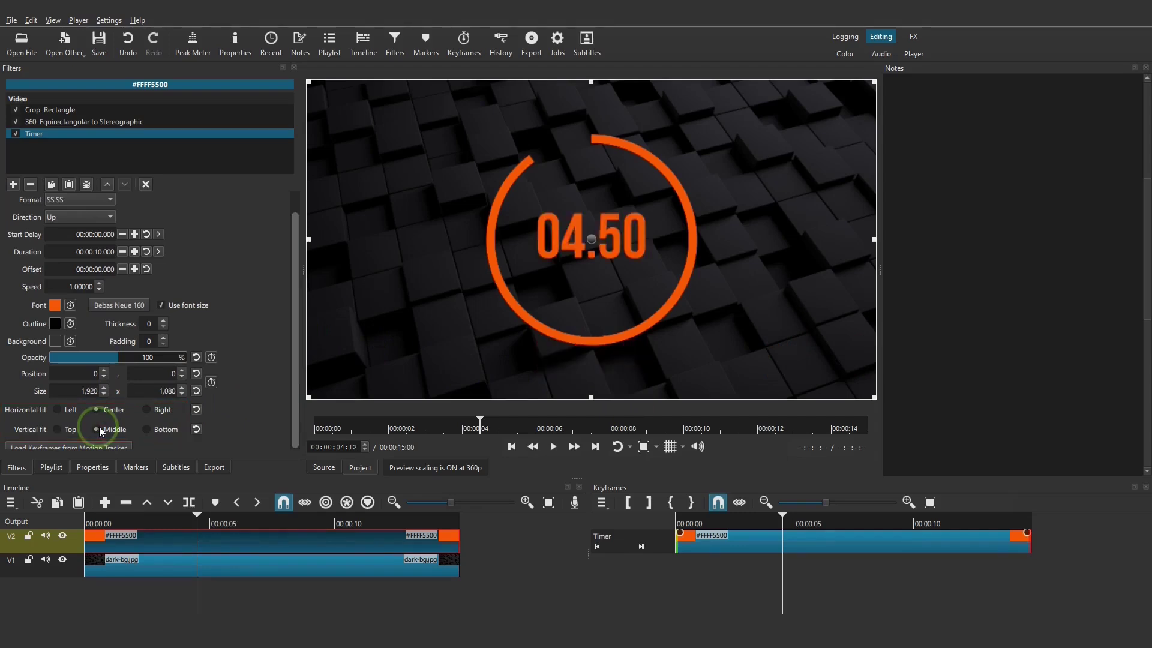
left_click(683, 447)
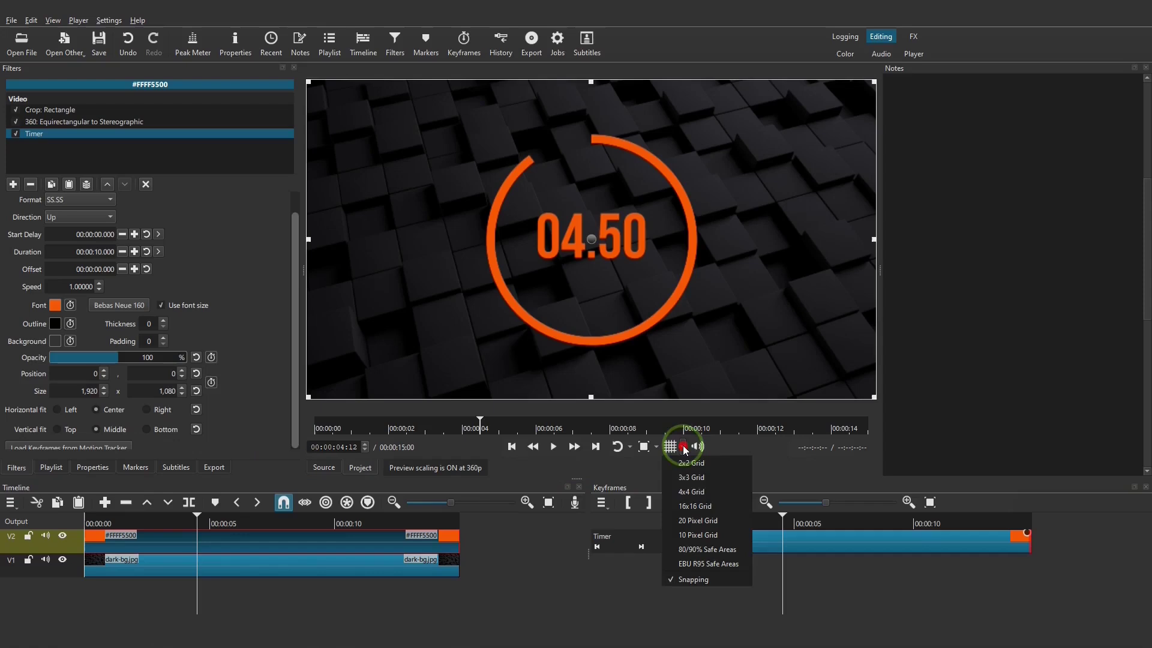
left_click(716, 507)
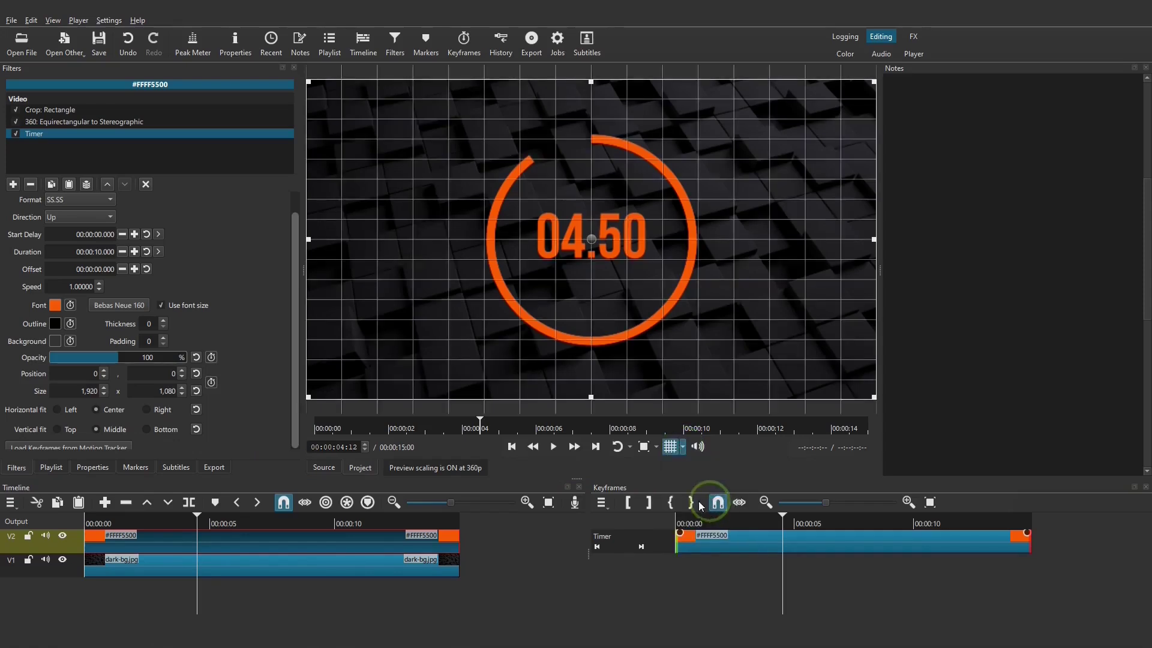
- Zoom into the preview and raise the timer's Position Y to 14
left_click(642, 447)
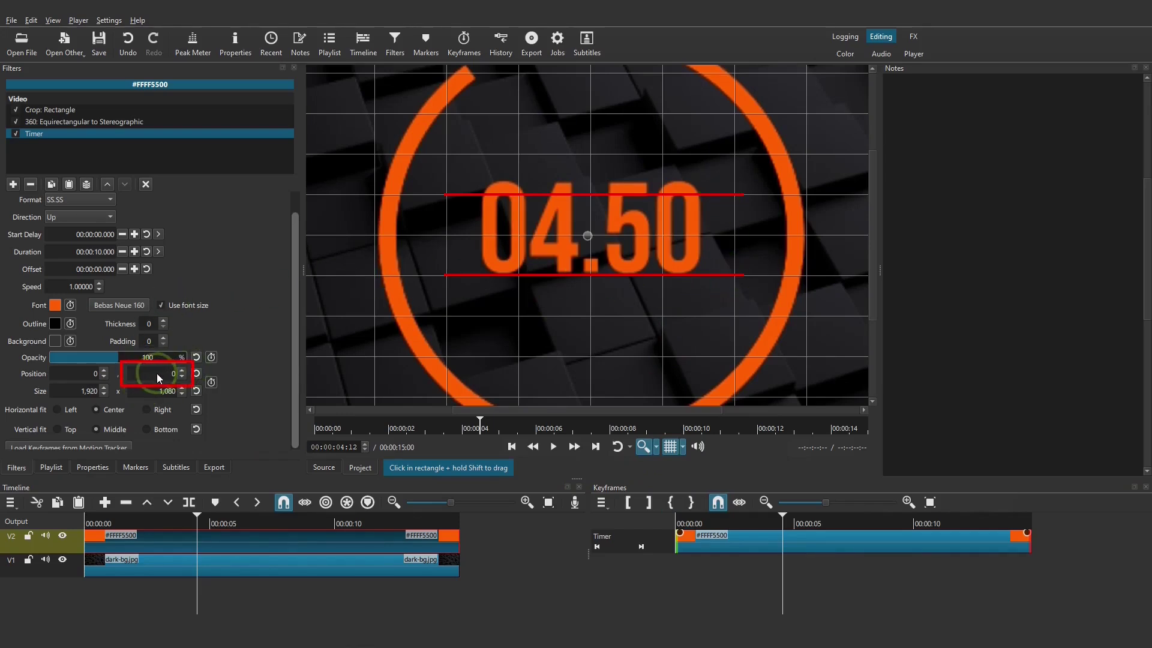
scroll(160, 373, "up", 3)
scroll(160, 374, "up", 3)
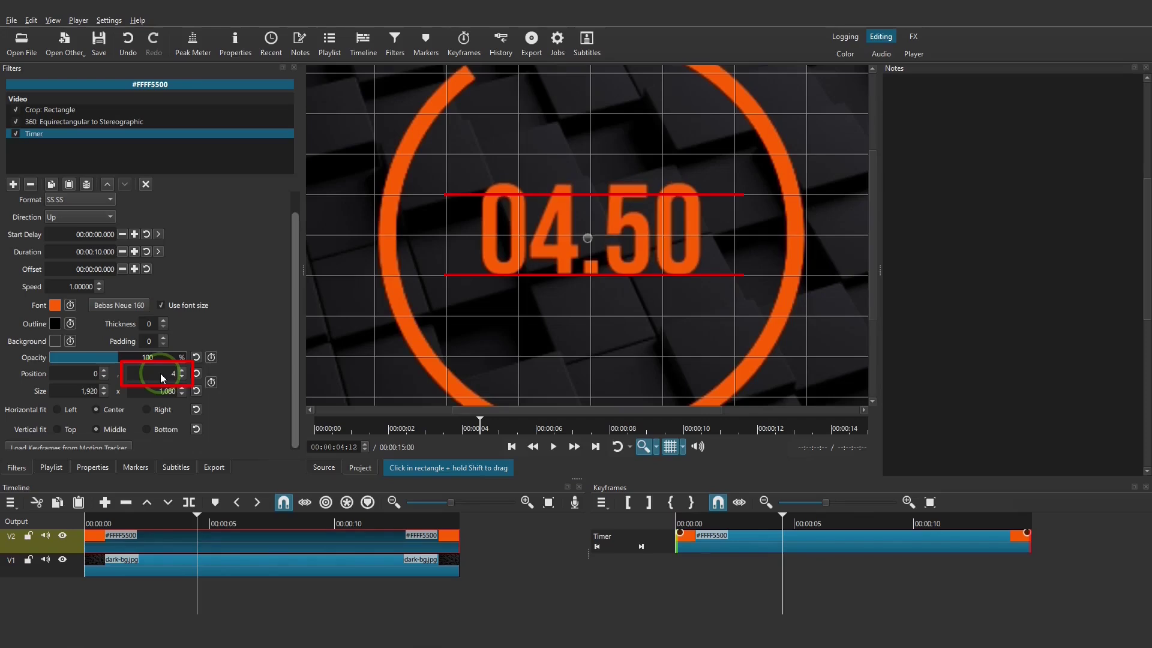
scroll(160, 374, "up", 2)
scroll(160, 373, "up", 2)
scroll(160, 373, "up", 1)
scroll(161, 373, "up", 2)
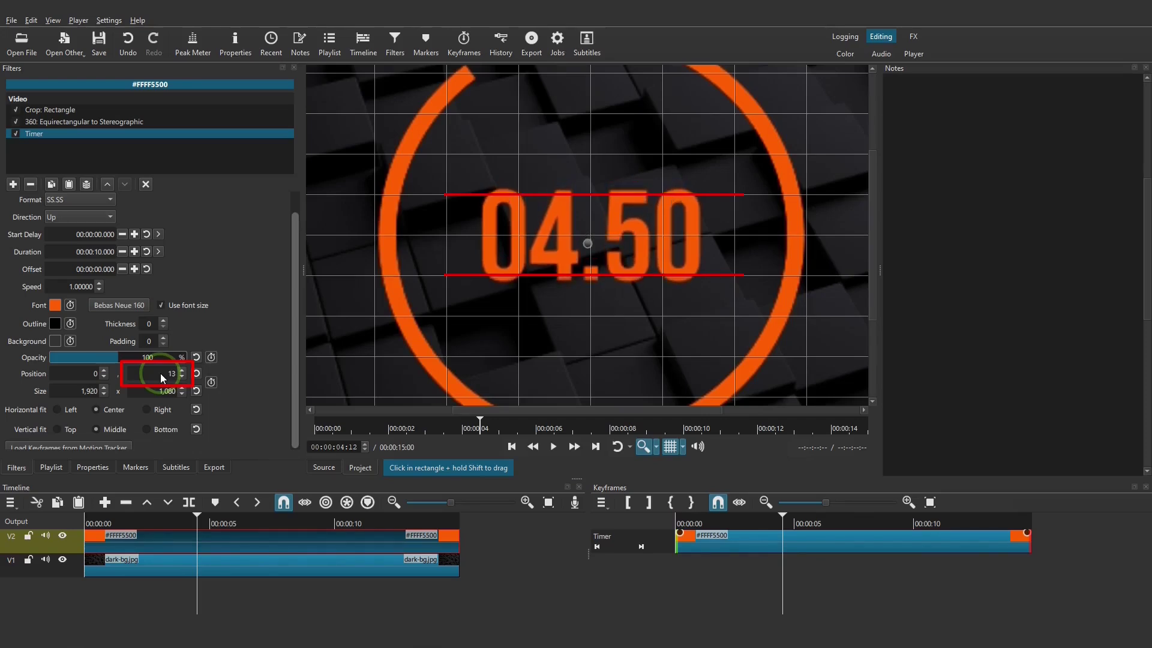
scroll(160, 373, "up", 1)
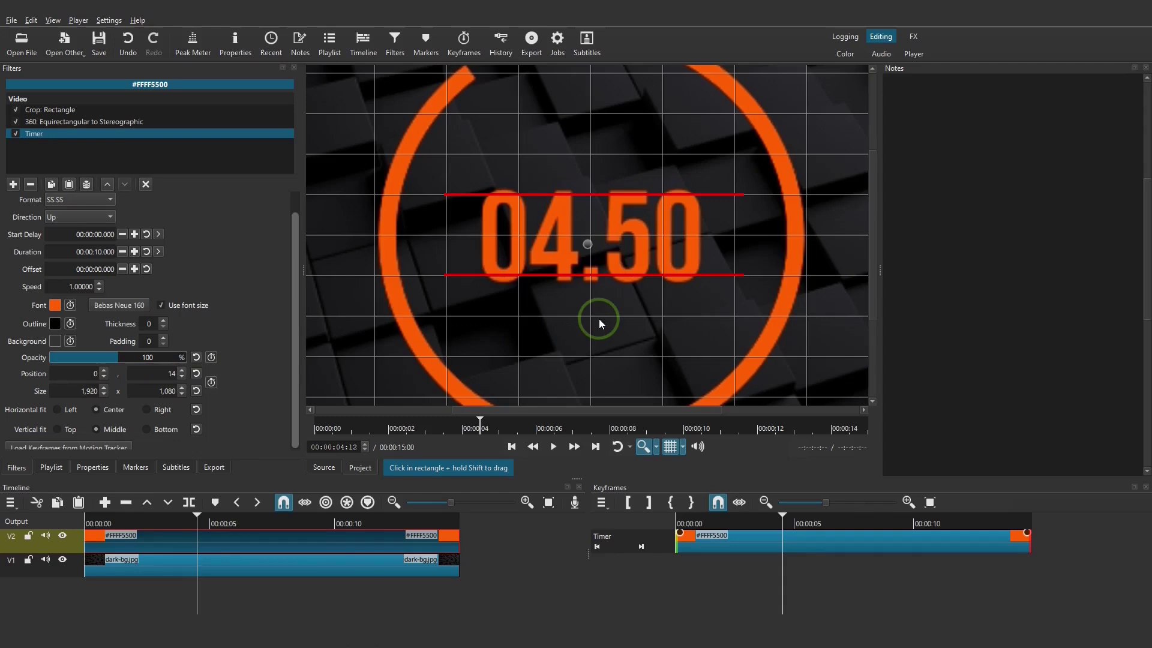
left_click(643, 447)
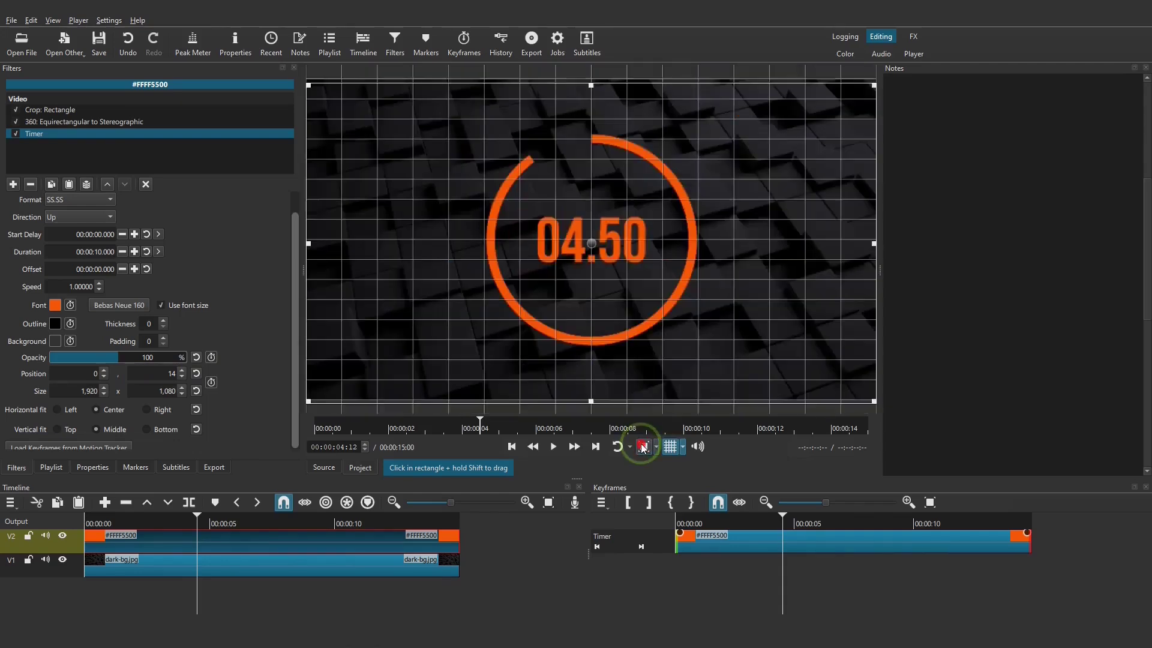
- Set the Timer duration to 00:00:05.000 and play from the start to confirm it freezes at 05.00
left_click(670, 447)
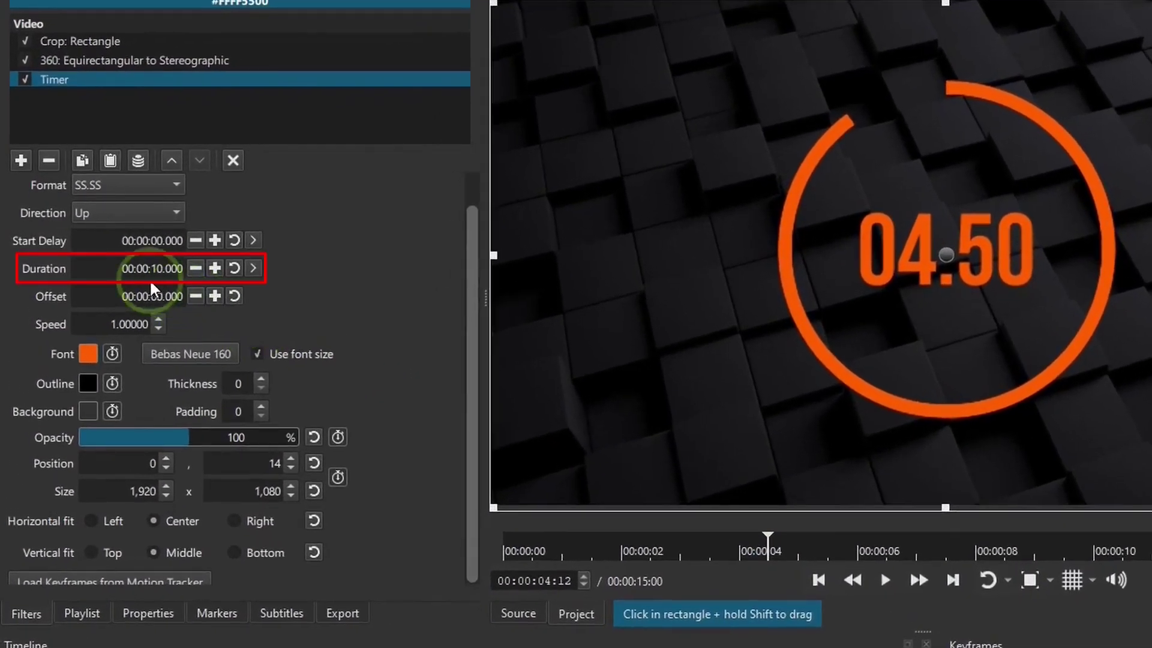
double_click(157, 268)
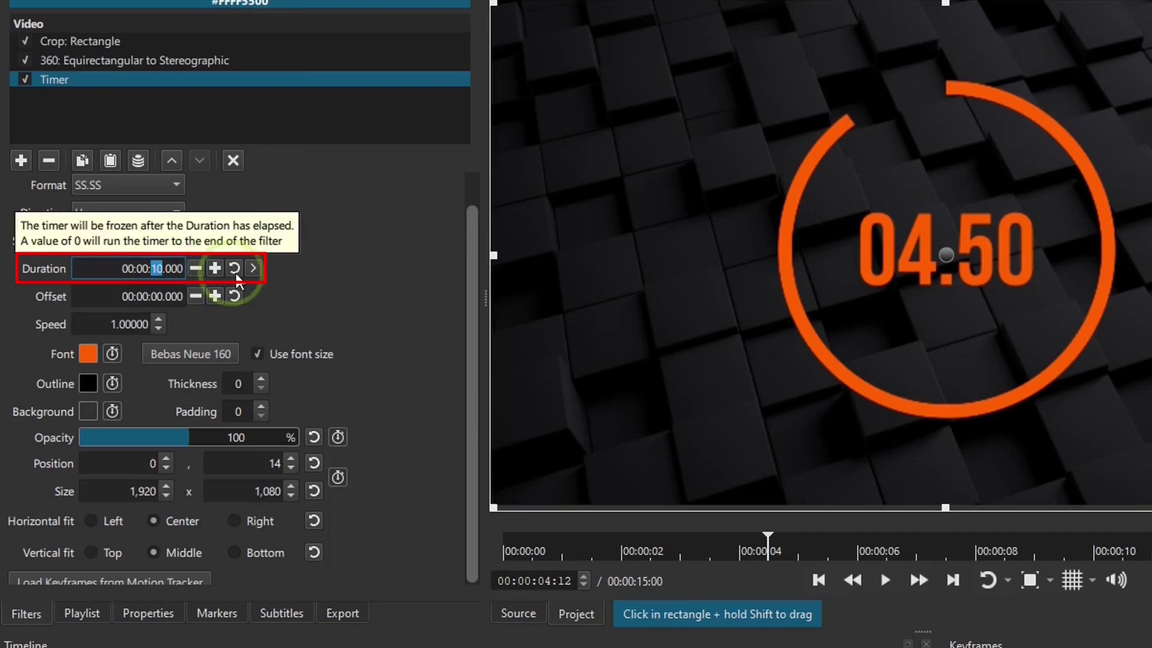
type("0")
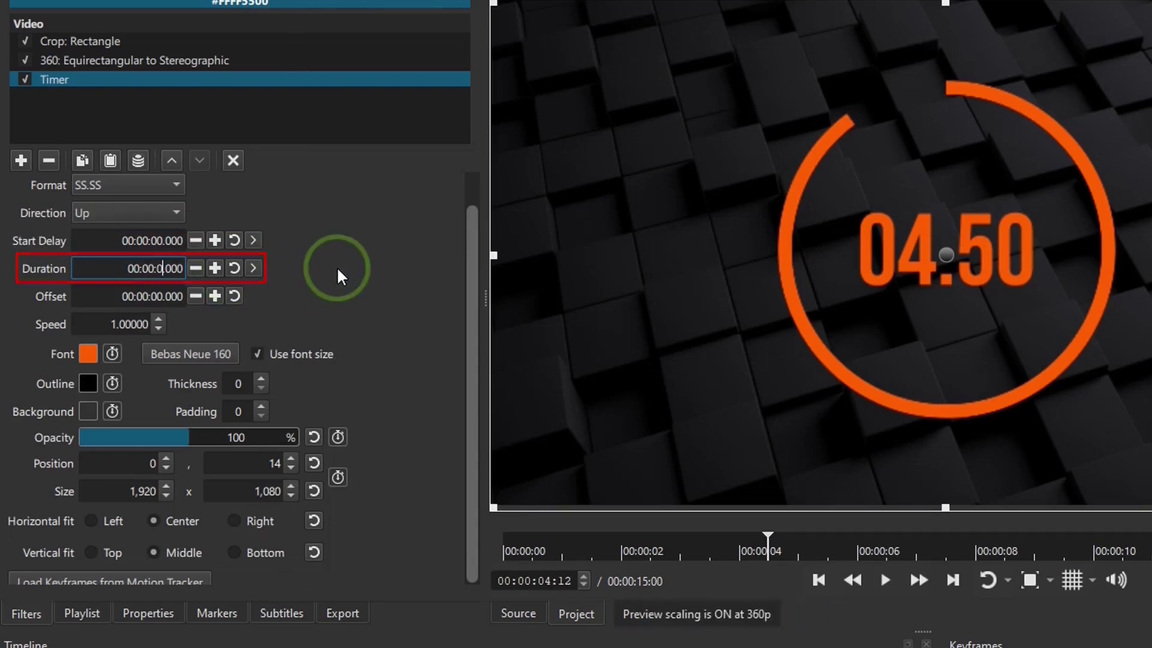
type("5")
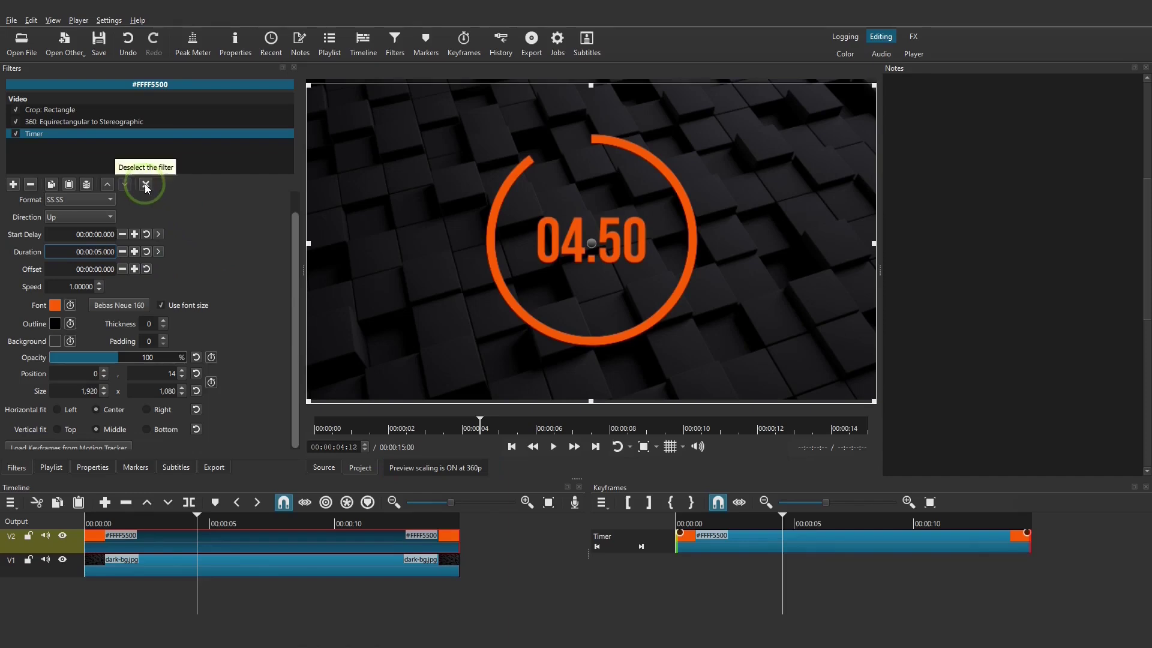
left_click(144, 185)
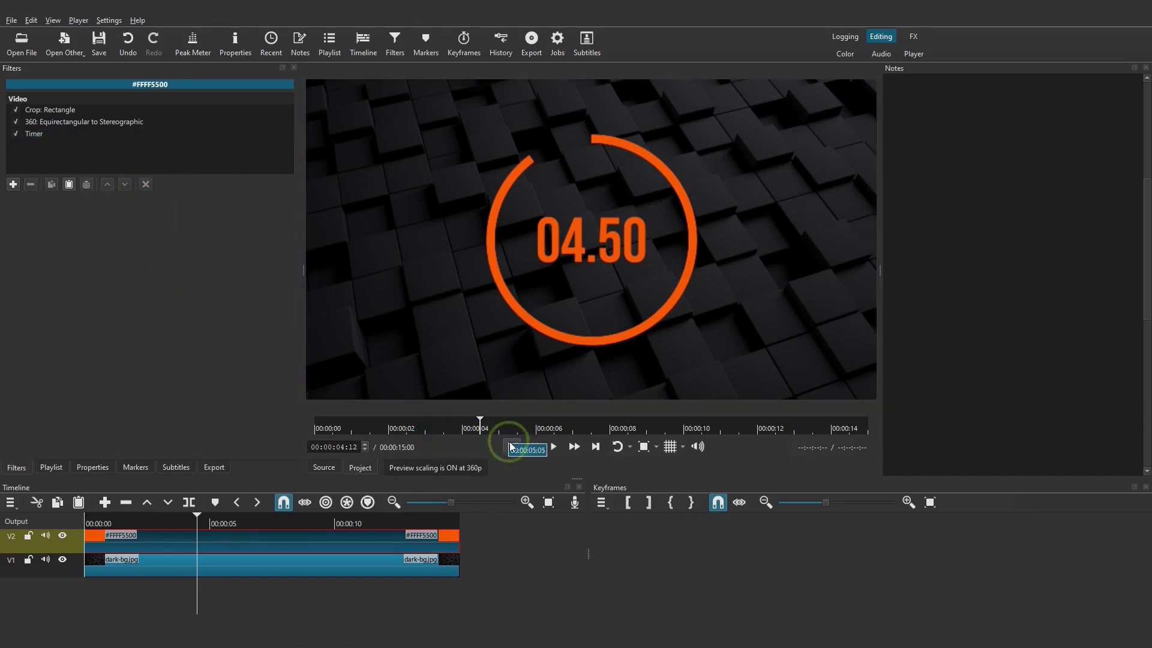
left_click(511, 446)
left_click(553, 447)
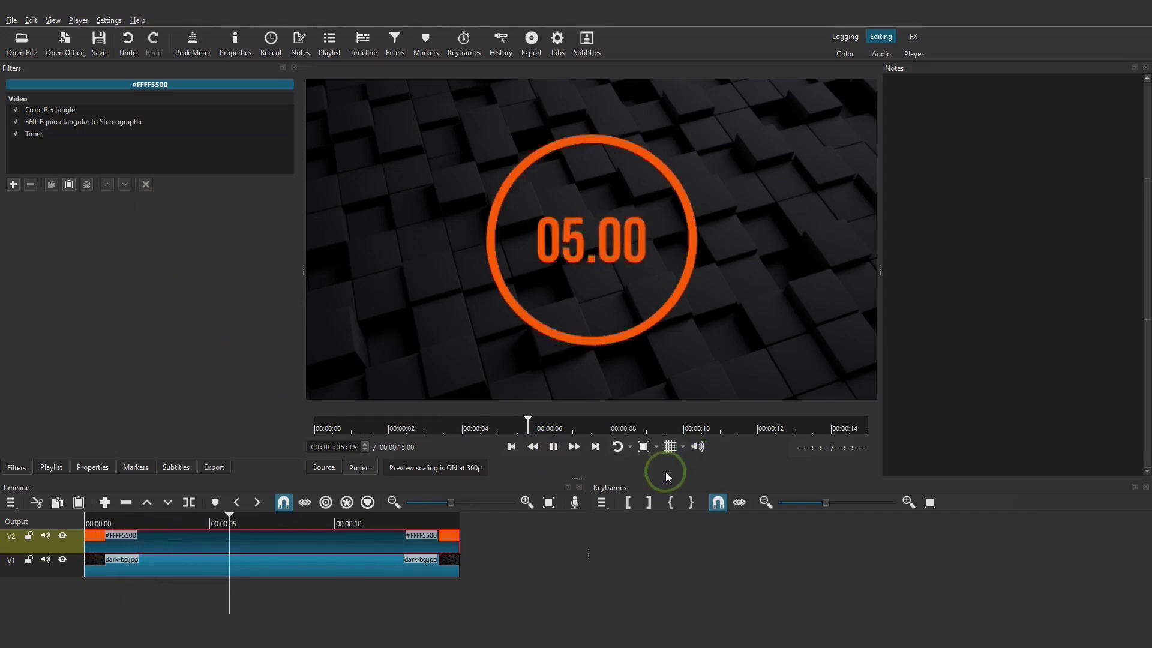
left_click(554, 447)
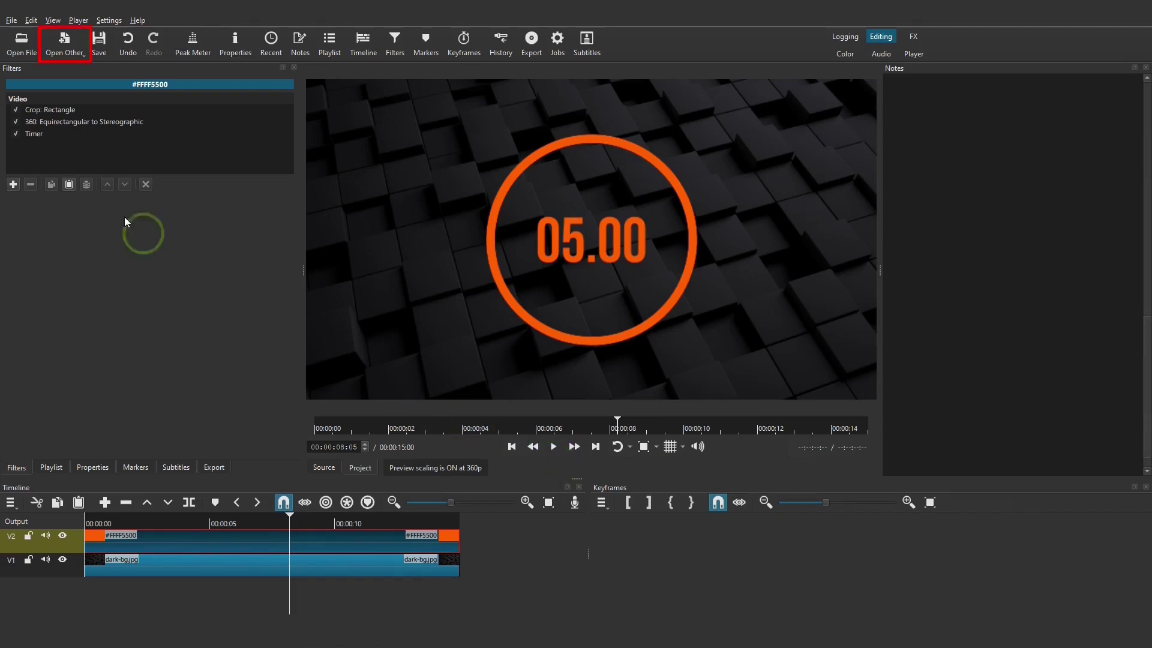
- Create a transparent text clip reading 00.00 and load it into the Source player
left_click(65, 48)
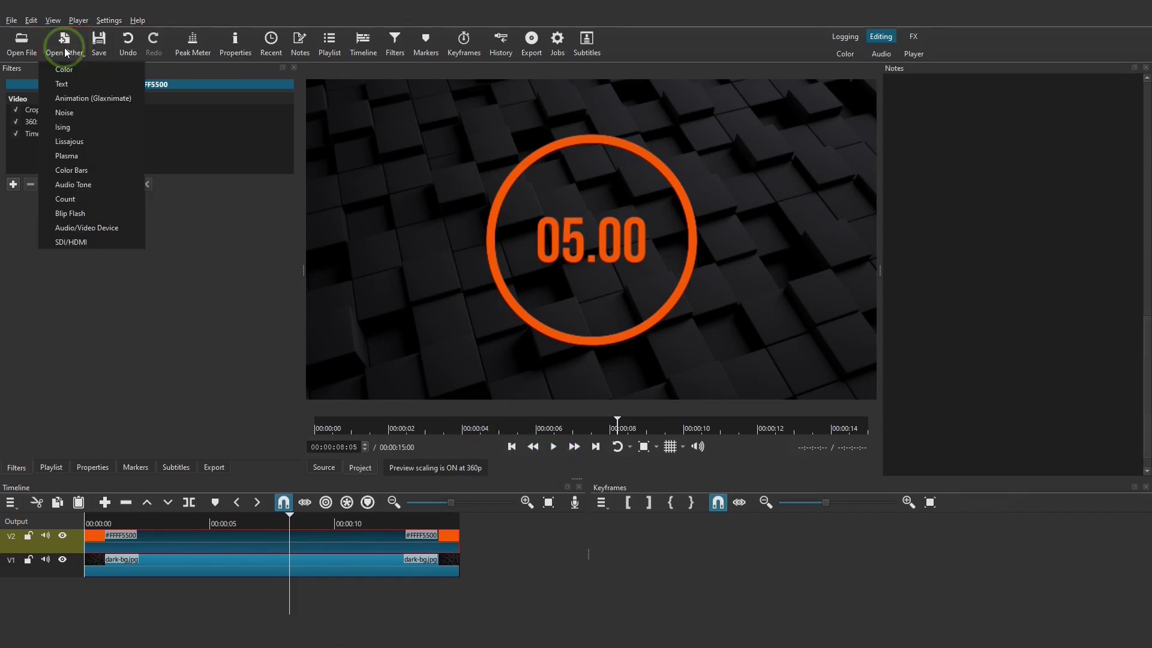
left_click(62, 84)
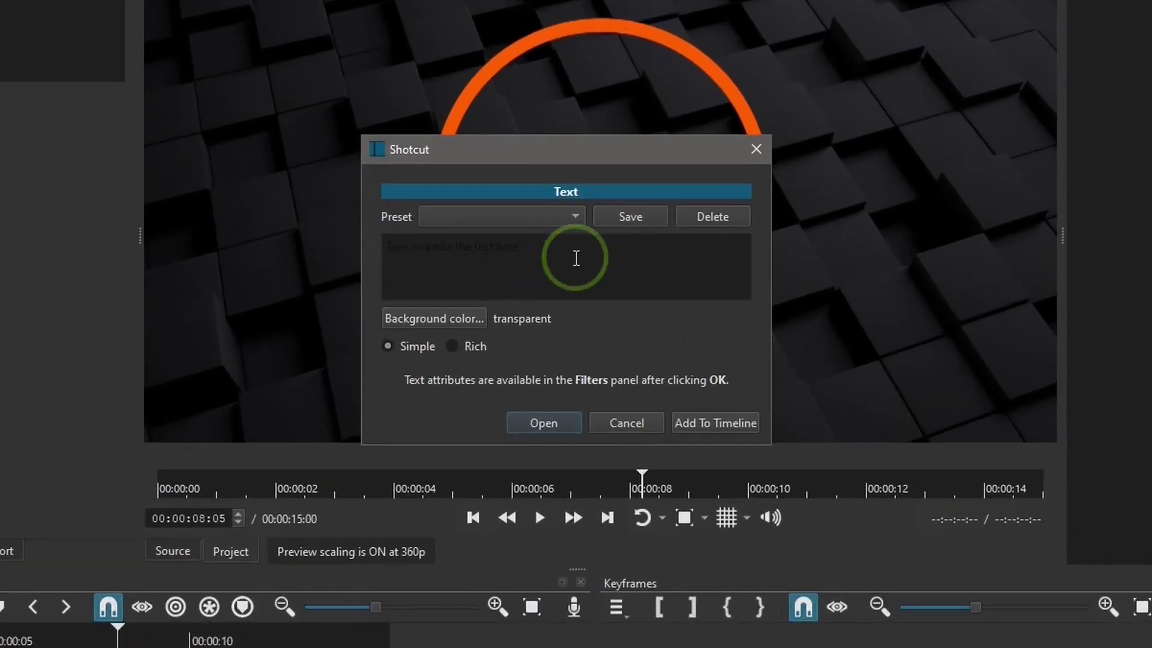
left_click(575, 279)
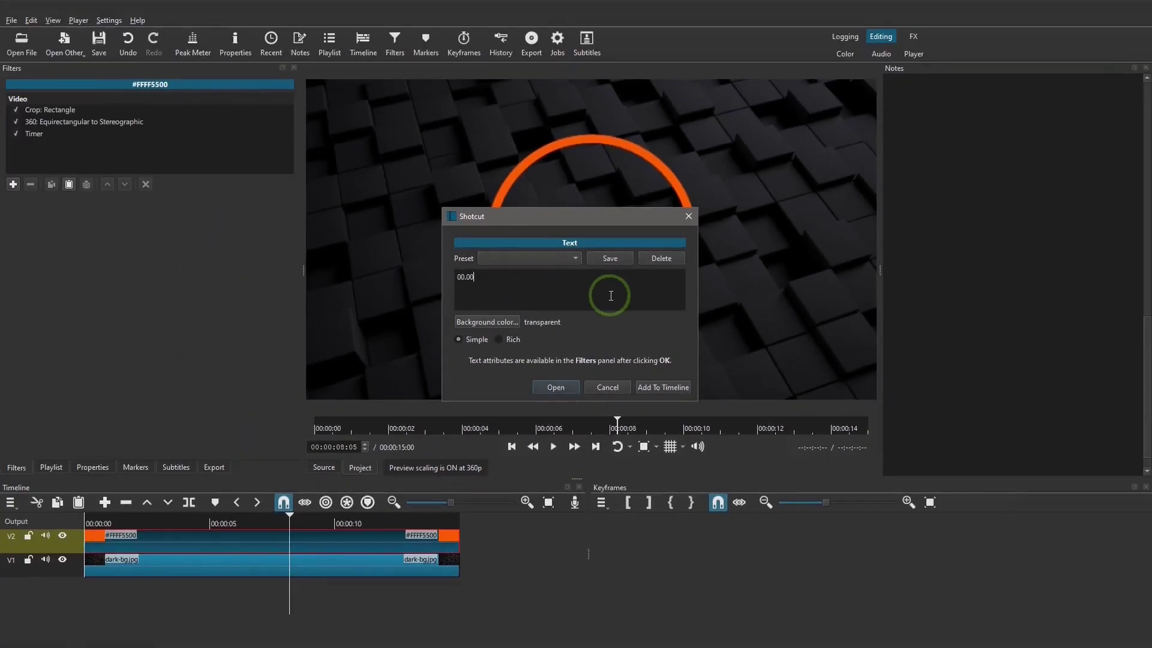
left_click(556, 387)
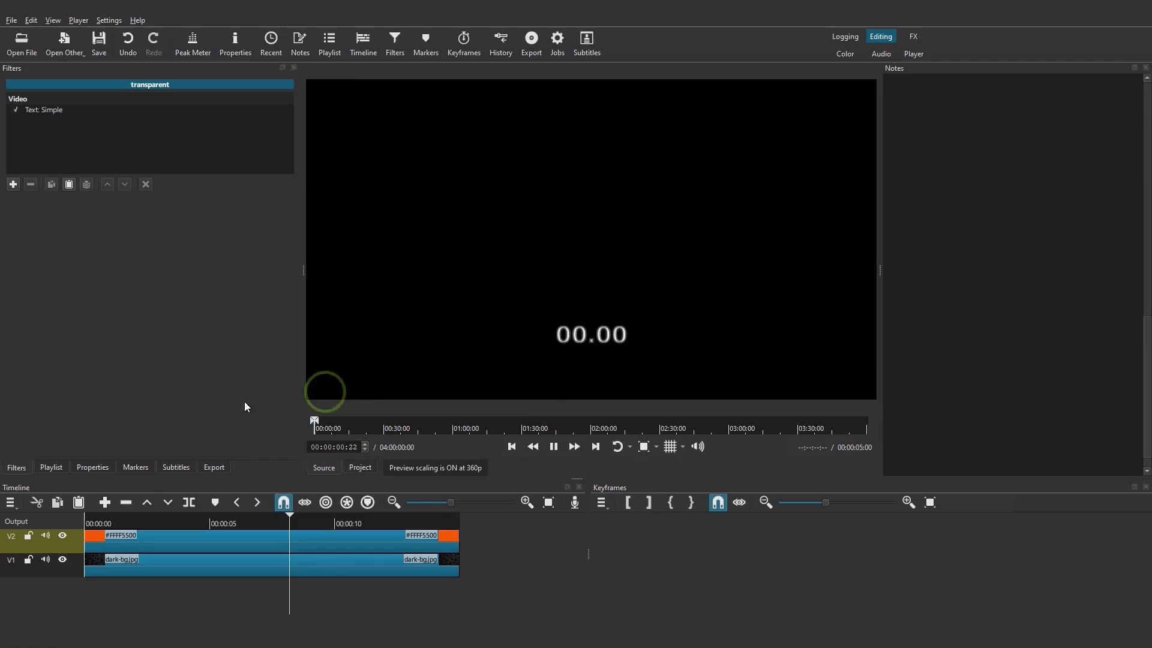
- Add a third video track and place the 00.00 text clip at its start
left_click(11, 503)
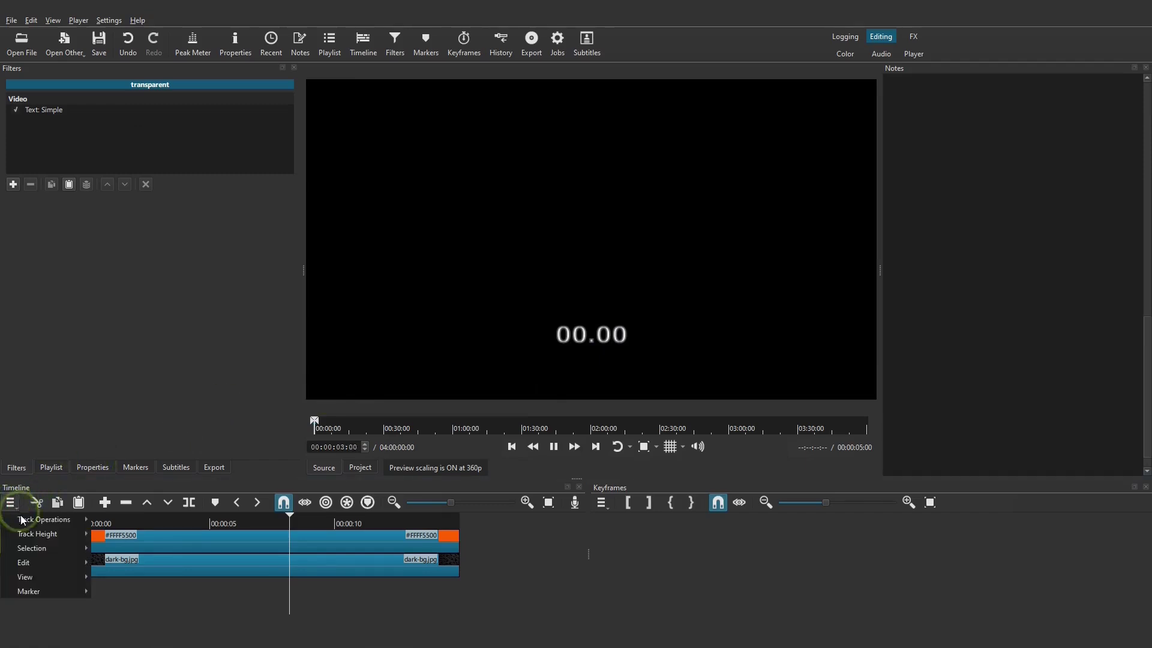
left_click(22, 519)
left_click(195, 530)
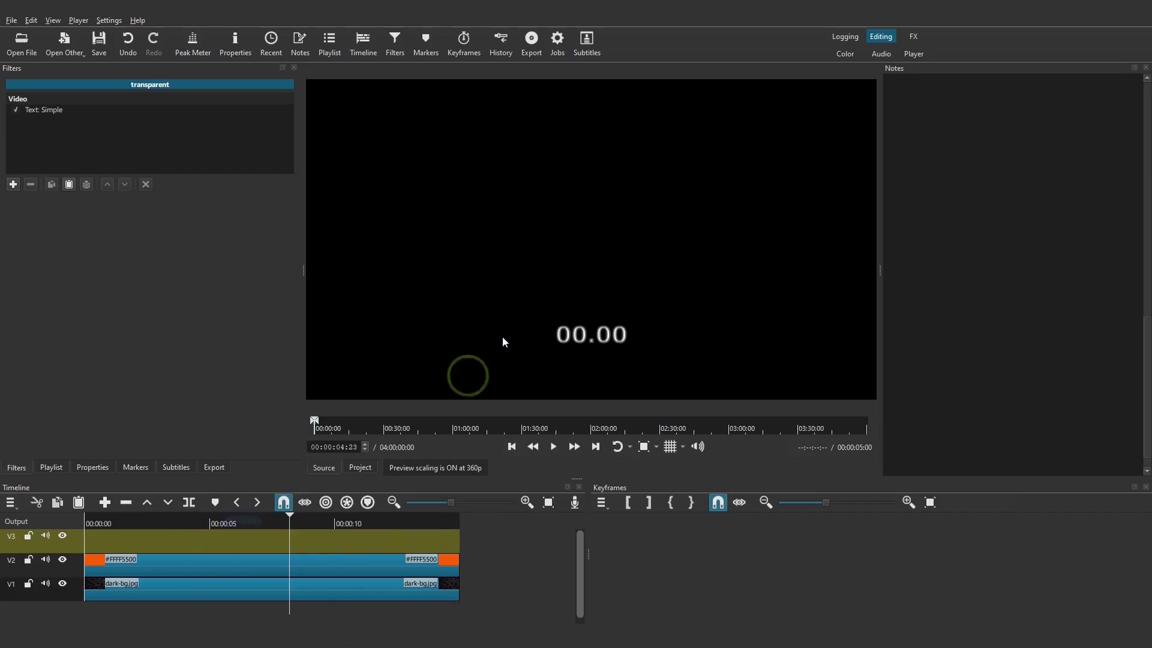
left_click(582, 203)
left_click_drag(362, 308, 122, 539)
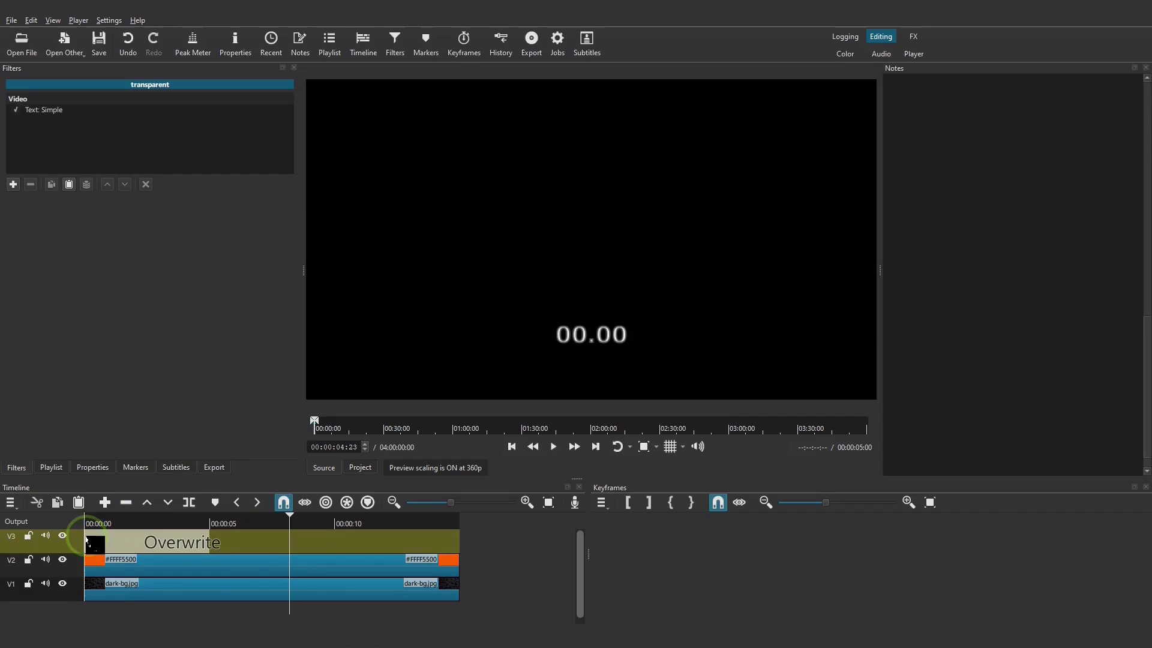
left_click_drag(122, 539, 90, 538)
- Split the text clip at the one-second mark and select the remainder
left_click(511, 448)
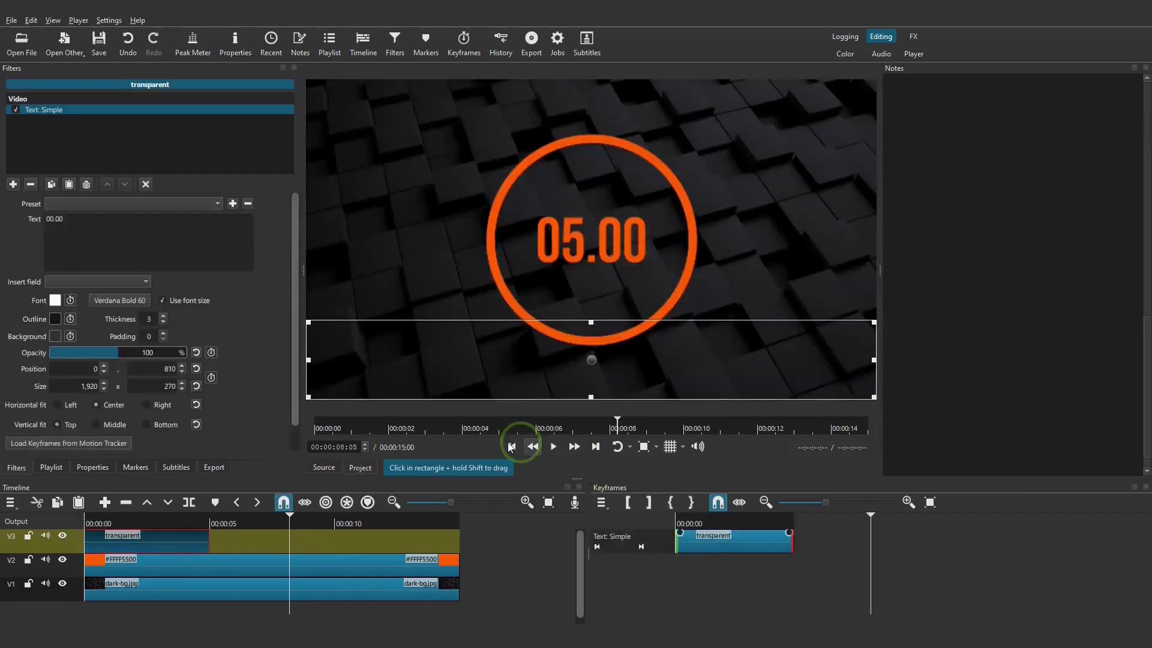
left_click(511, 447)
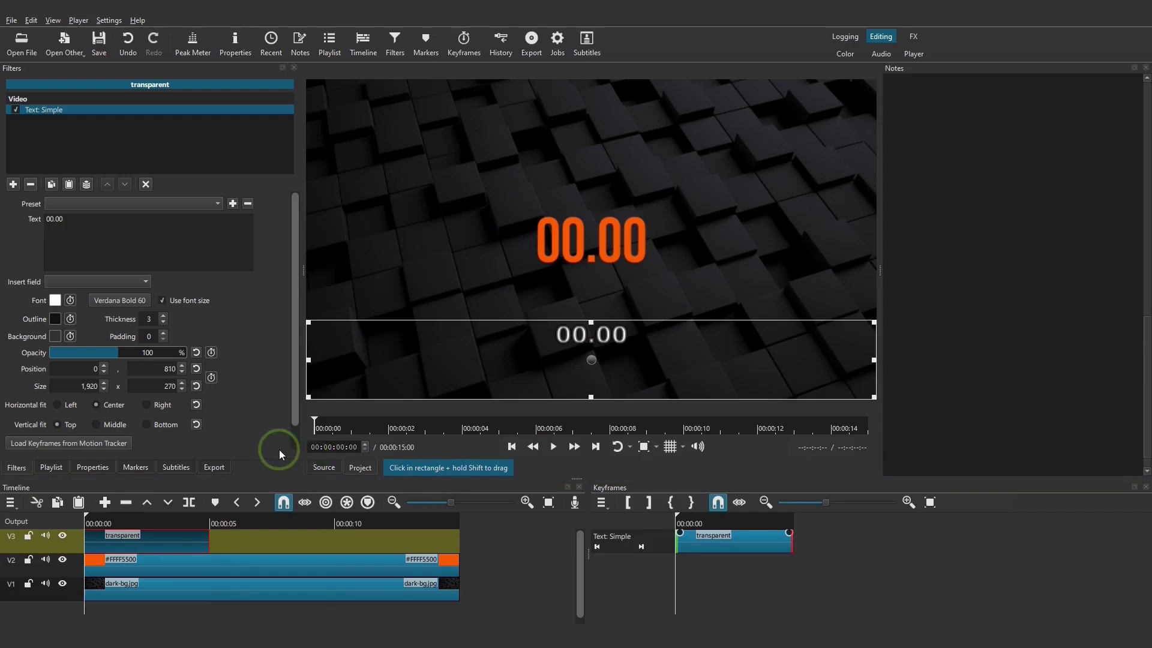
key("Page_Down")
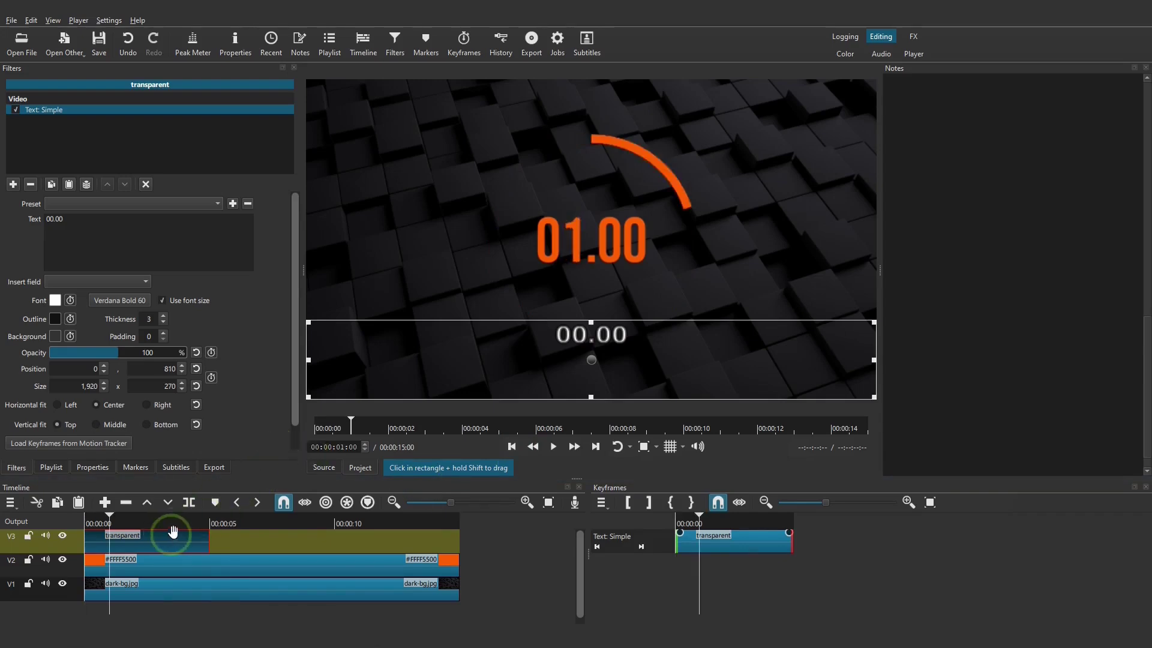
left_click(190, 507)
left_click(160, 537)
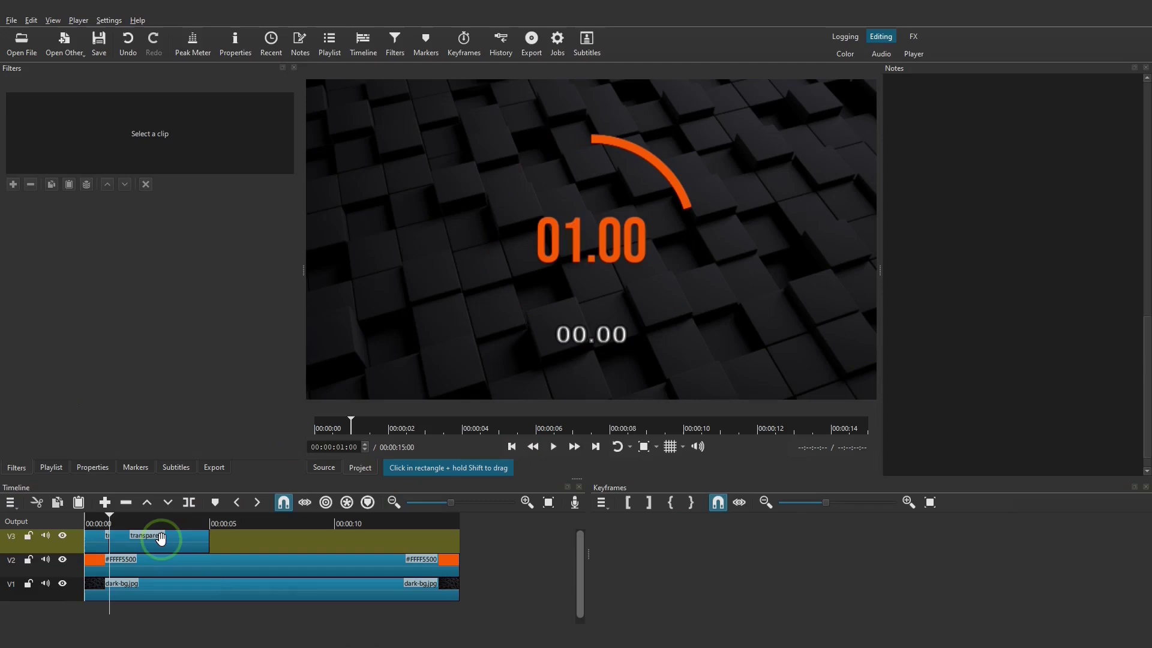
- Delete the text remainder, place the ring clip after the one-second title, and remove track V3
left_click(131, 505)
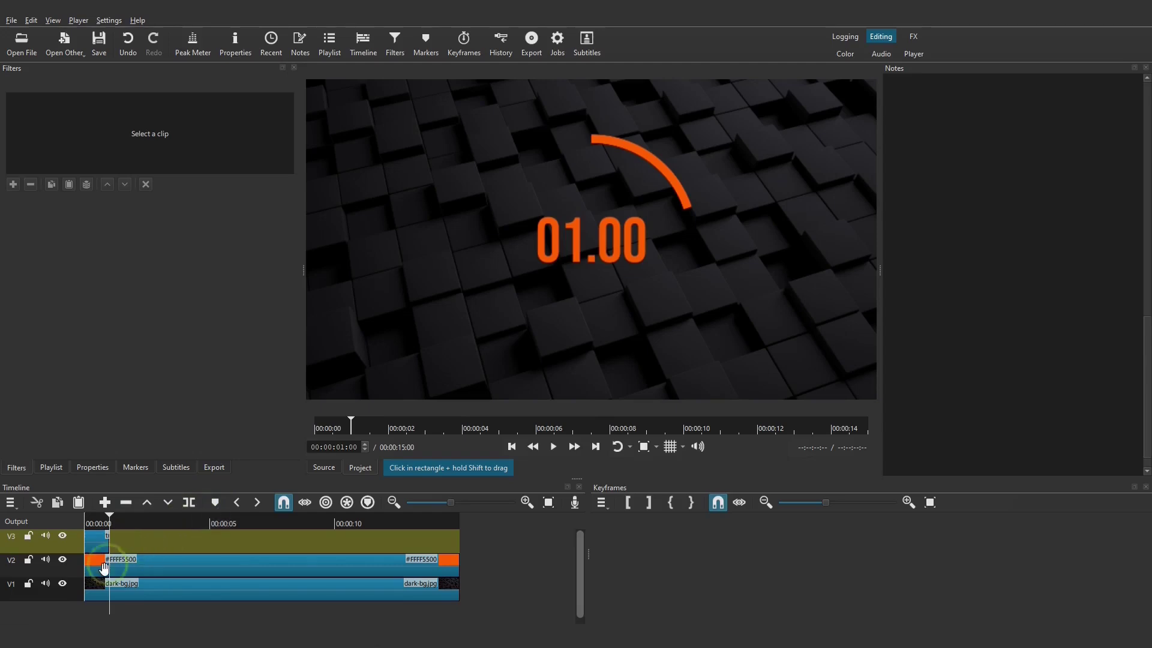
left_click(133, 564)
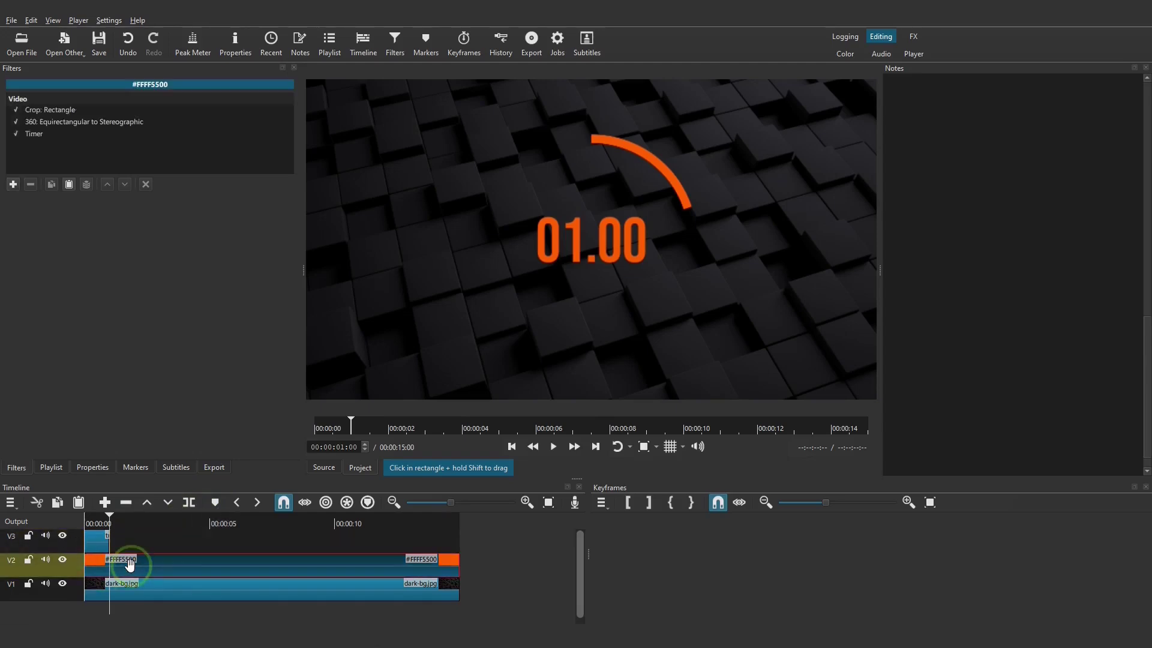
mouse_move(133, 564)
left_mouse_down()
mouse_move(156, 562)
mouse_move(96, 561)
left_mouse_up()
left_click(100, 542)
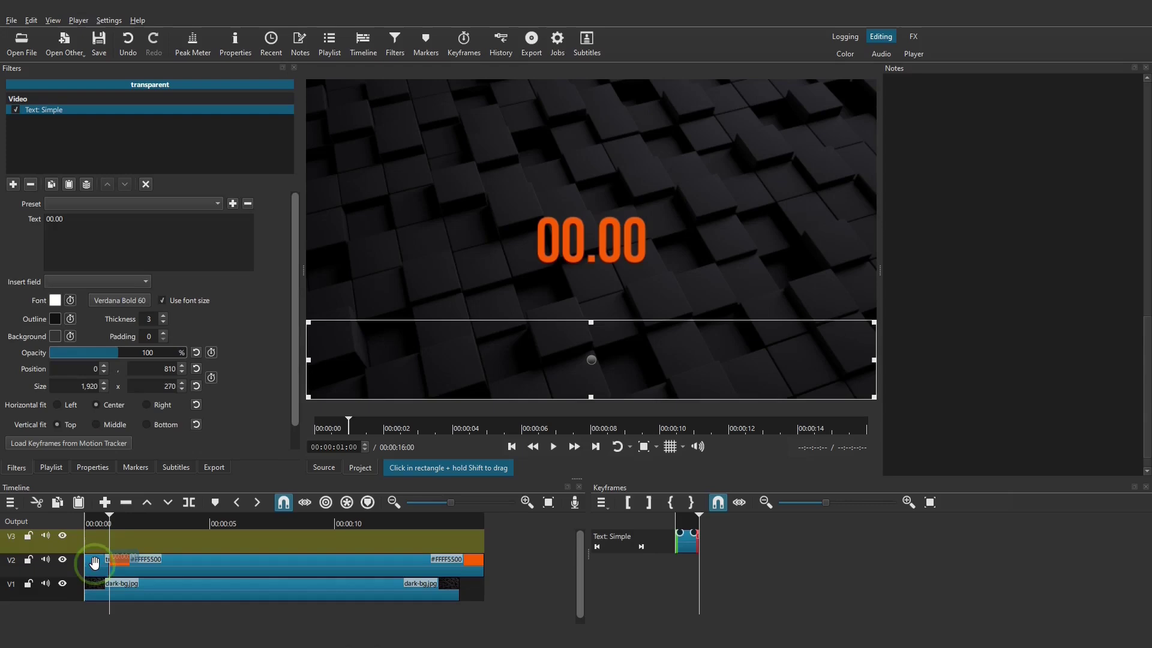
left_click(99, 522)
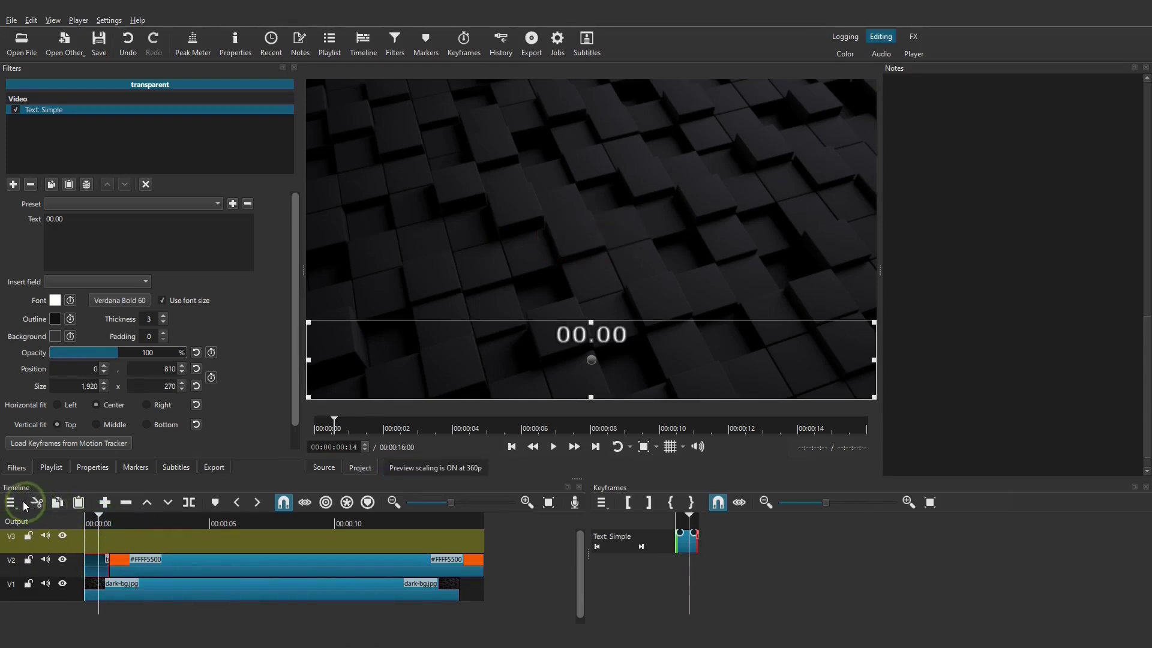
right_click(70, 544)
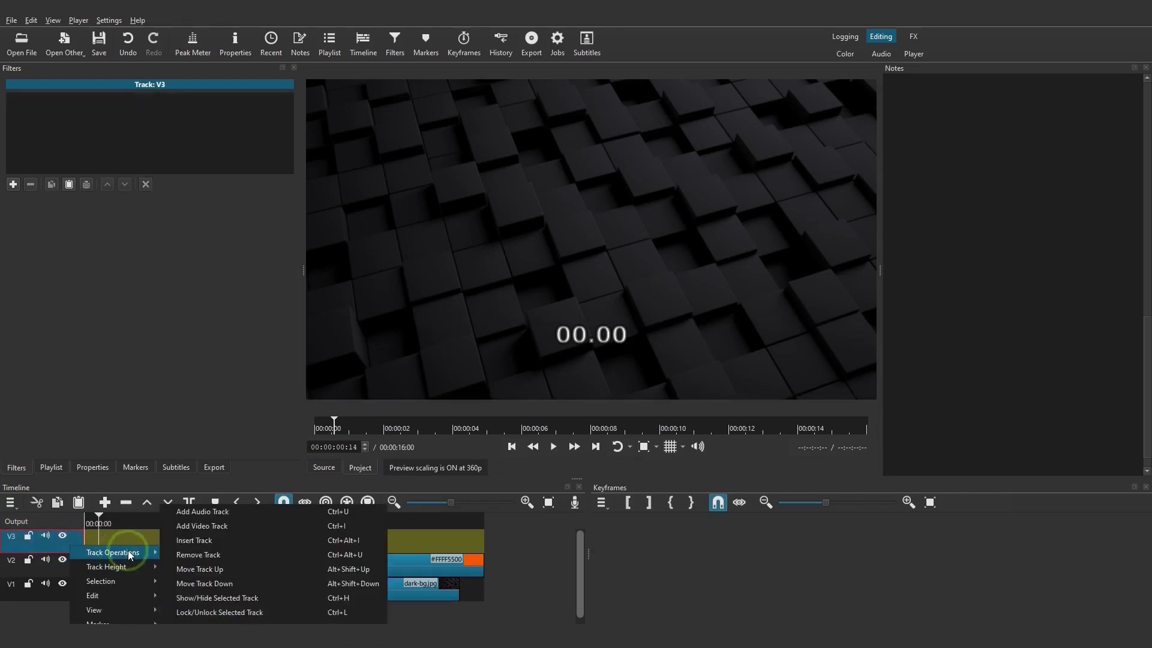
left_click(204, 554)
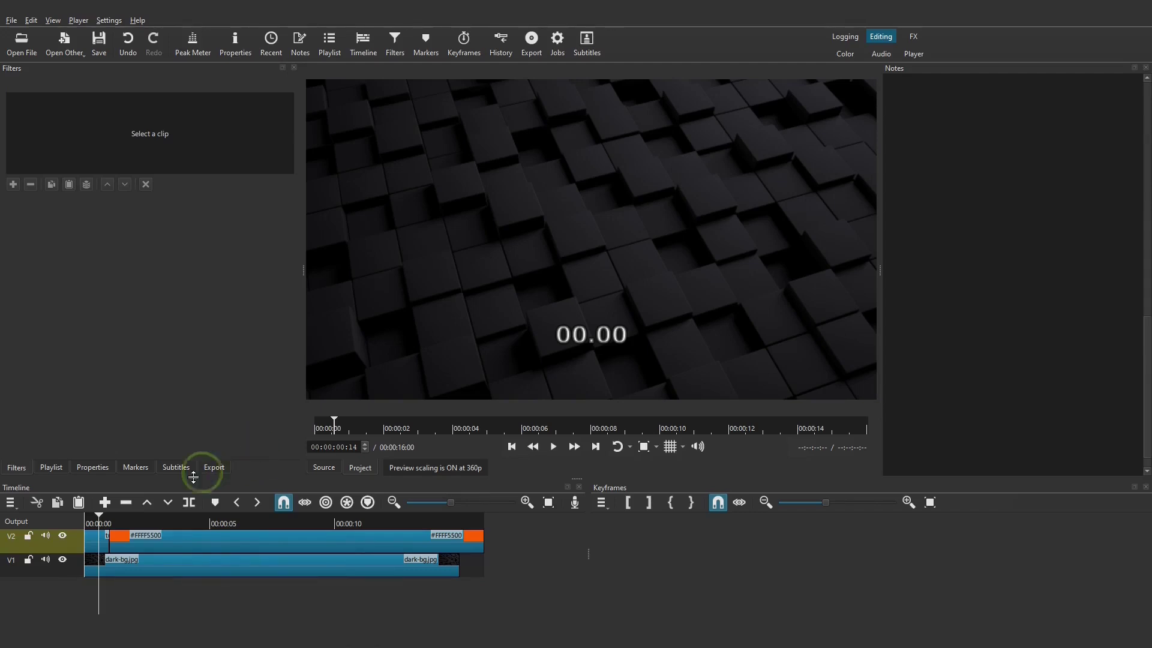
- Make the 00.00 text orange with outline thickness 0
left_click(96, 536)
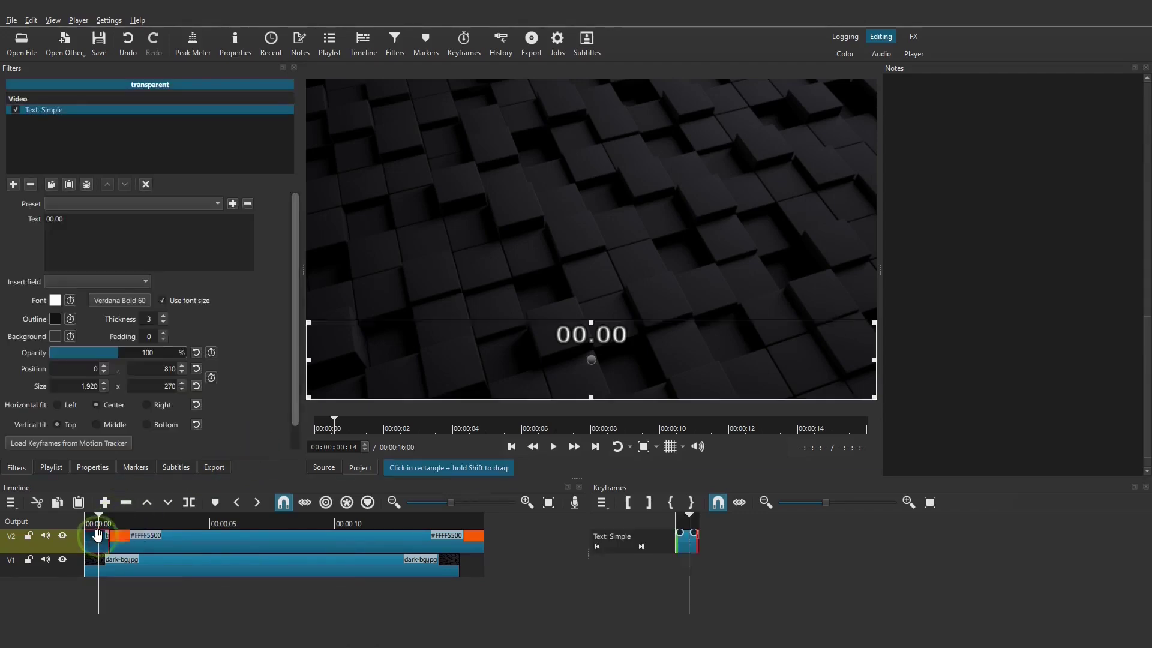
left_click(55, 300)
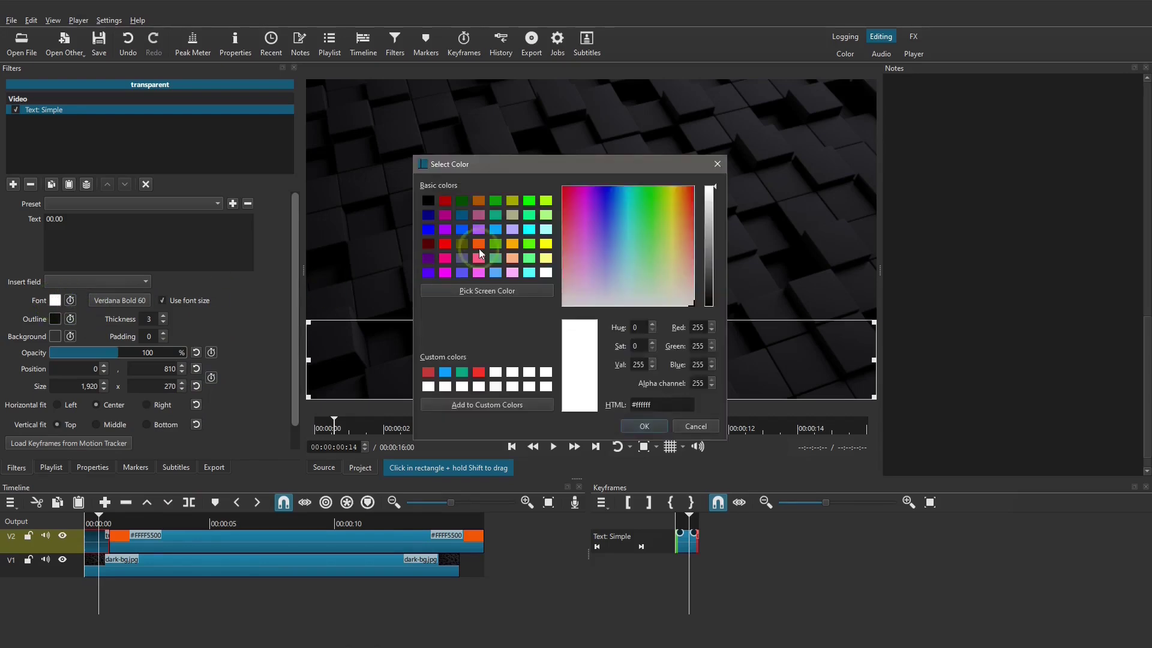
left_click(478, 243)
left_click(656, 427)
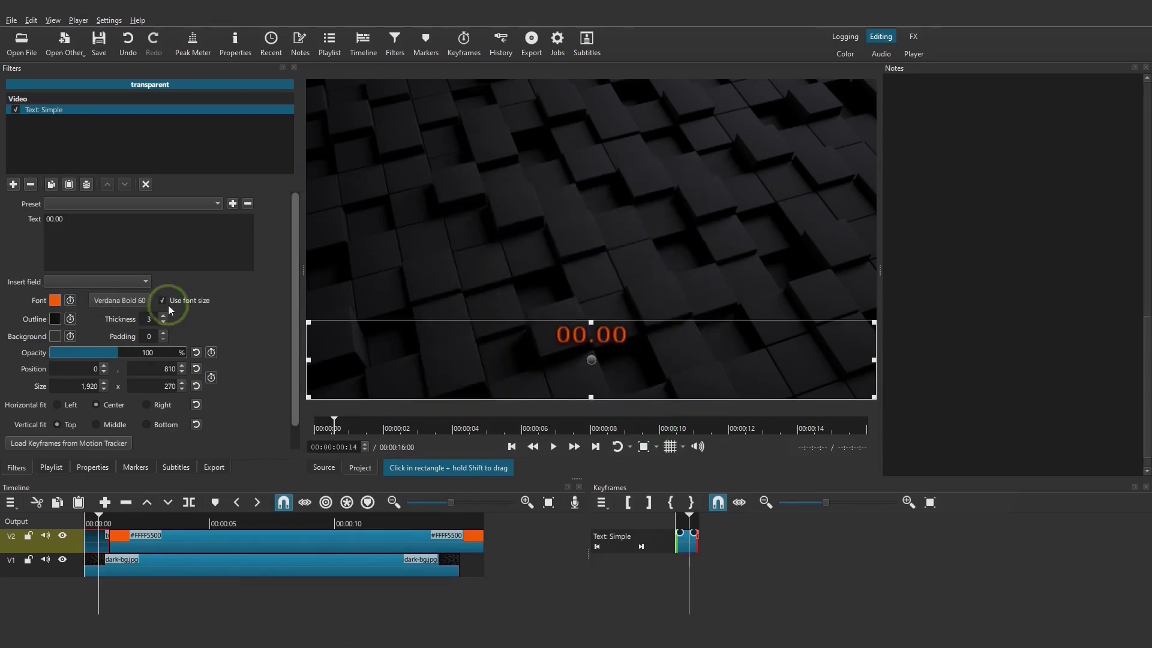
left_click(163, 322)
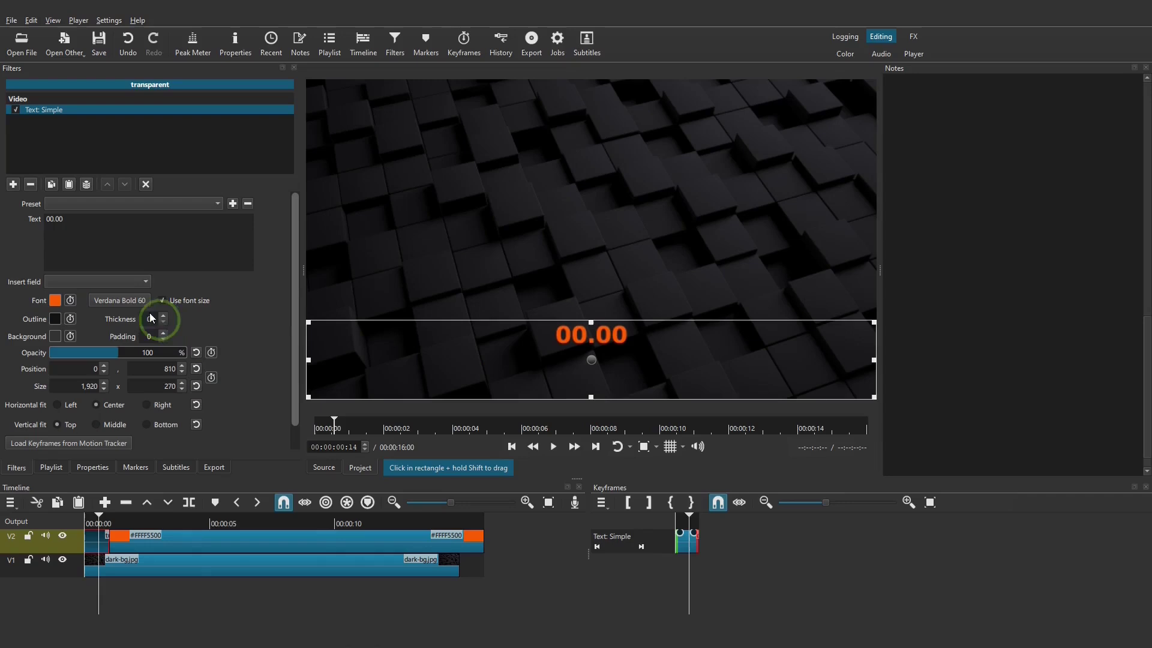
left_click(127, 301)
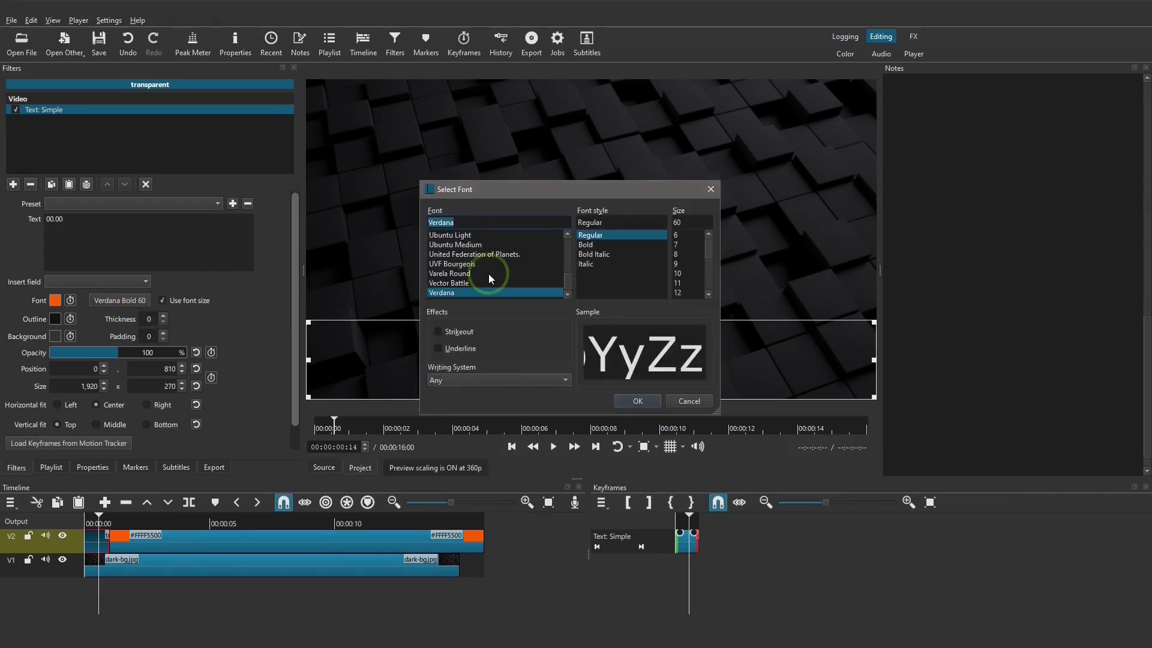
- Set the text font to Bebas Neue at size 160
left_click(488, 273)
left_click(480, 283)
double_click(684, 223)
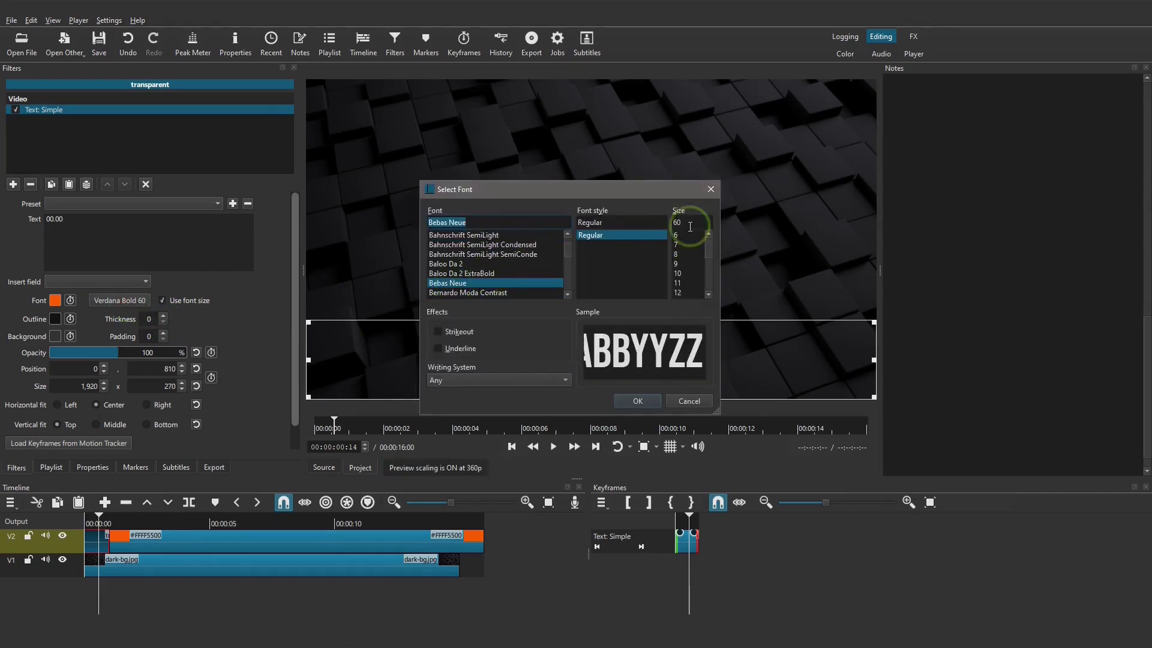
type("160")
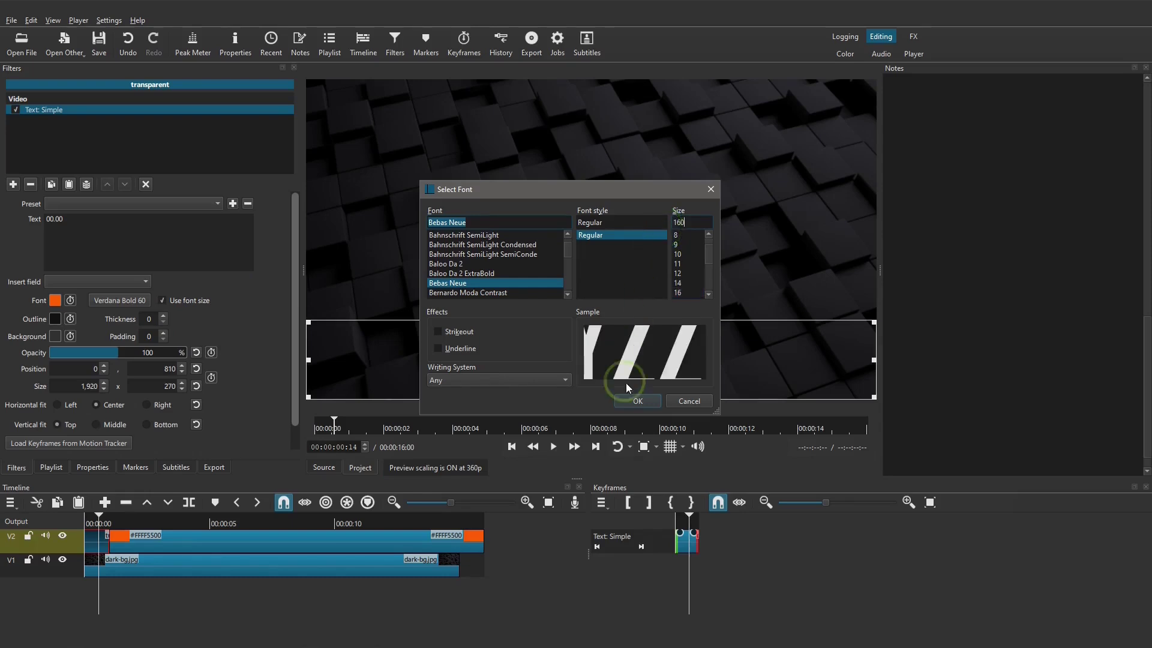
left_click(632, 398)
scroll(123, 375, "down", 2)
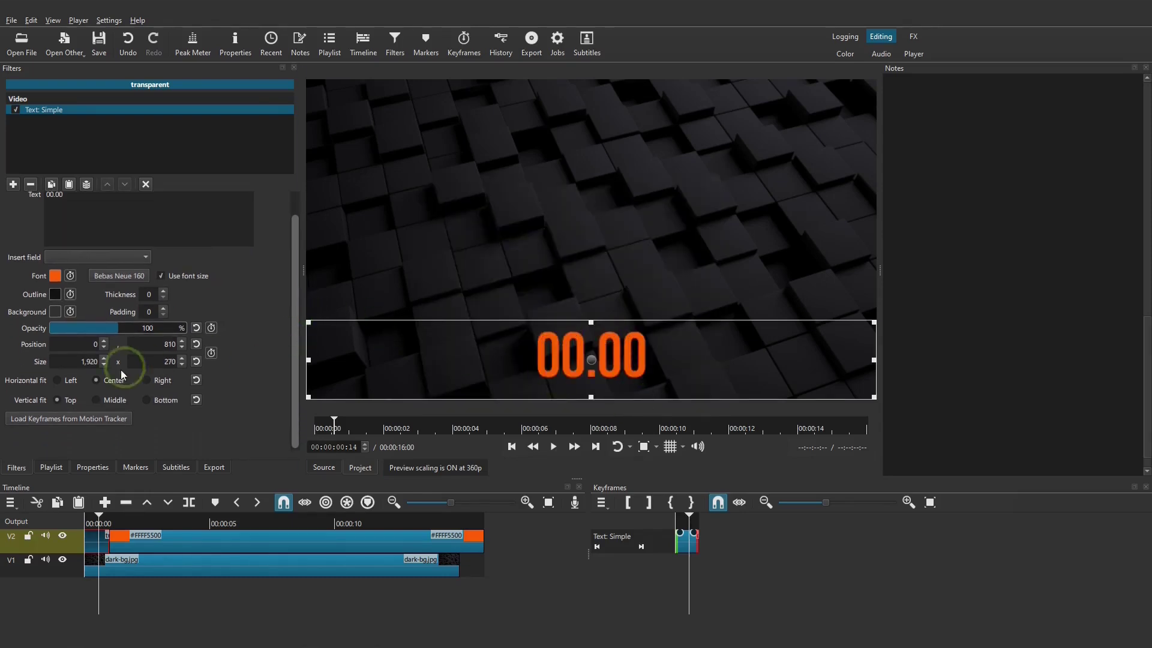
- Centre the text with Middle vertical fit and offset it slightly lower by 9
left_click(96, 399)
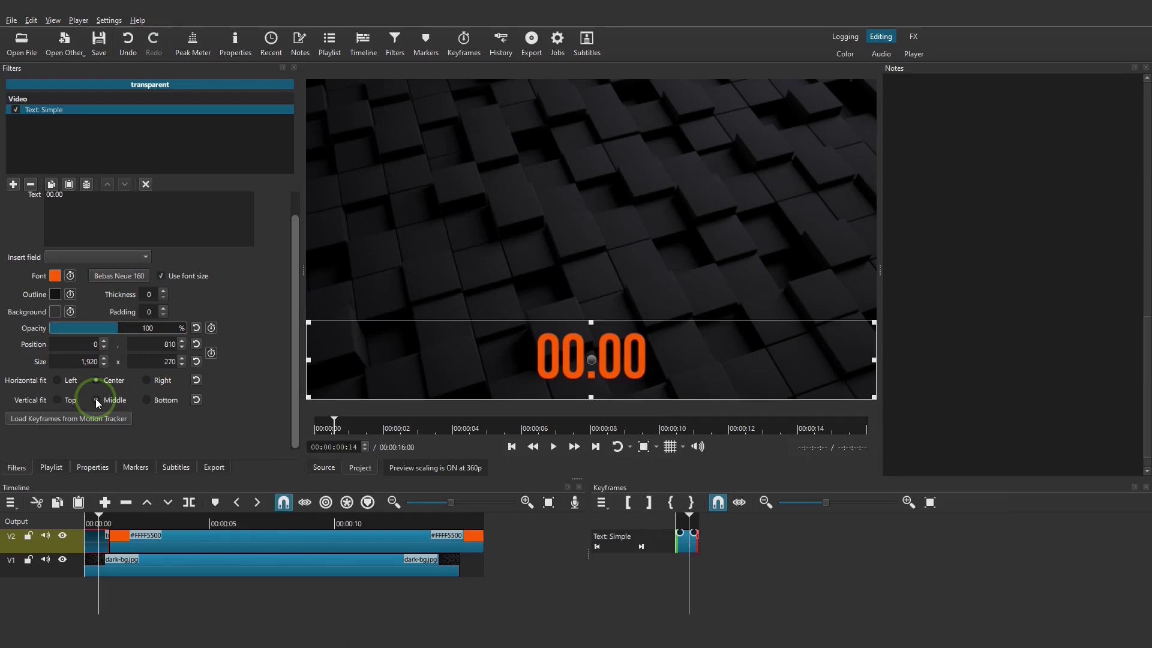
left_click(140, 325)
left_click(196, 343)
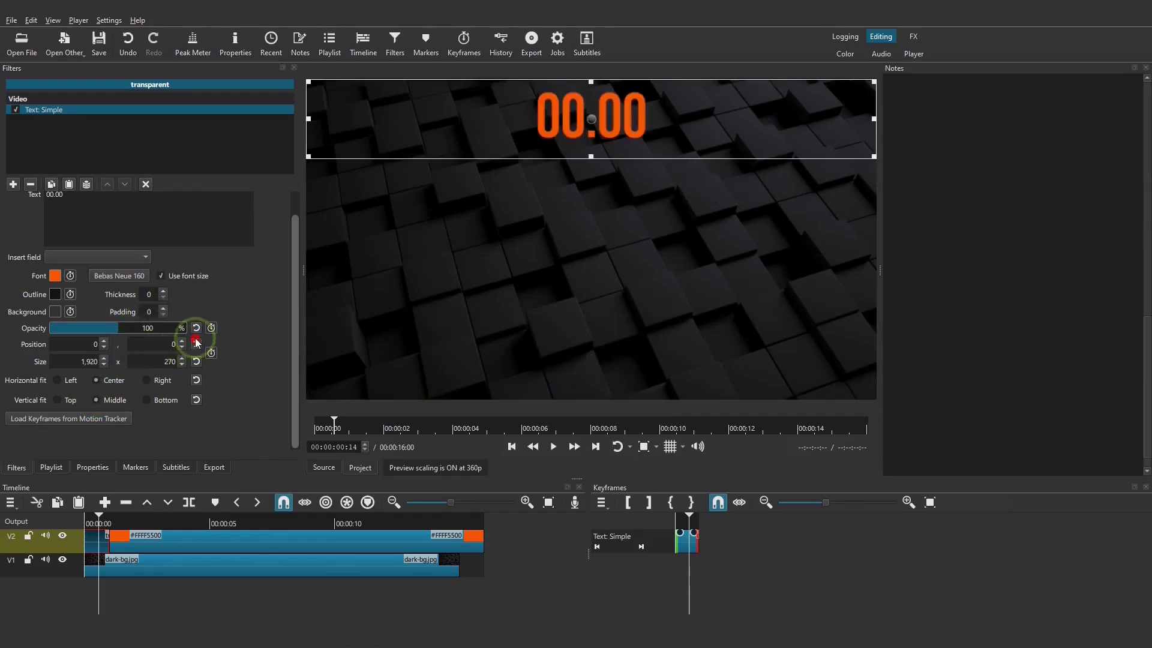
left_click(197, 362)
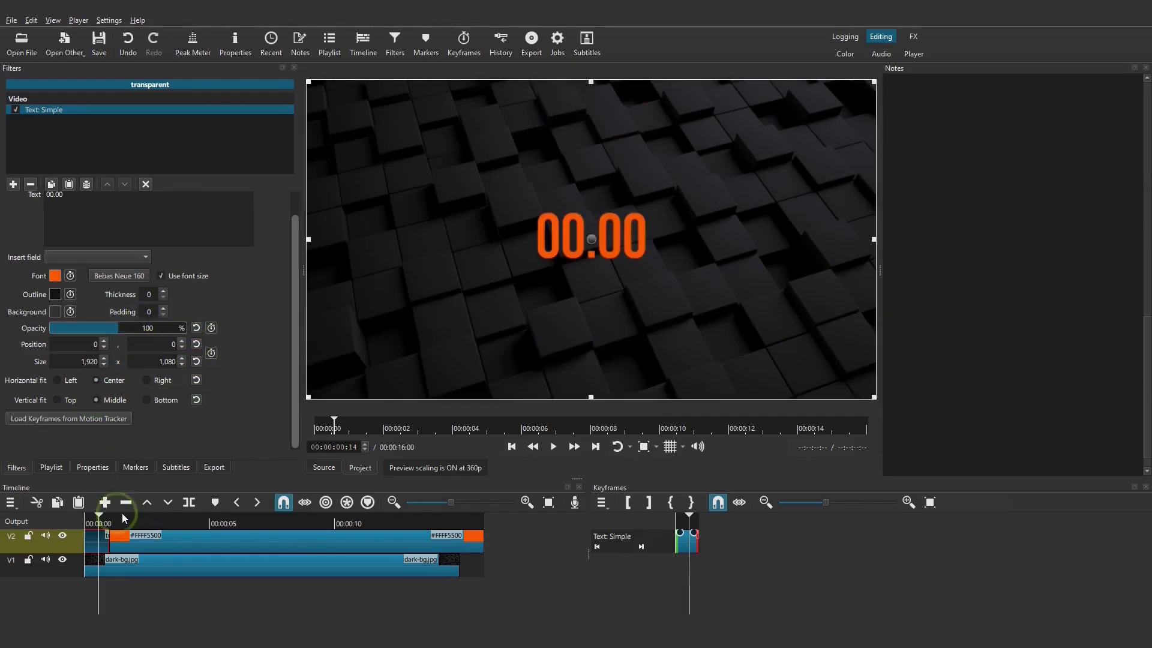
left_click_drag(114, 522, 97, 522)
left_click(471, 413)
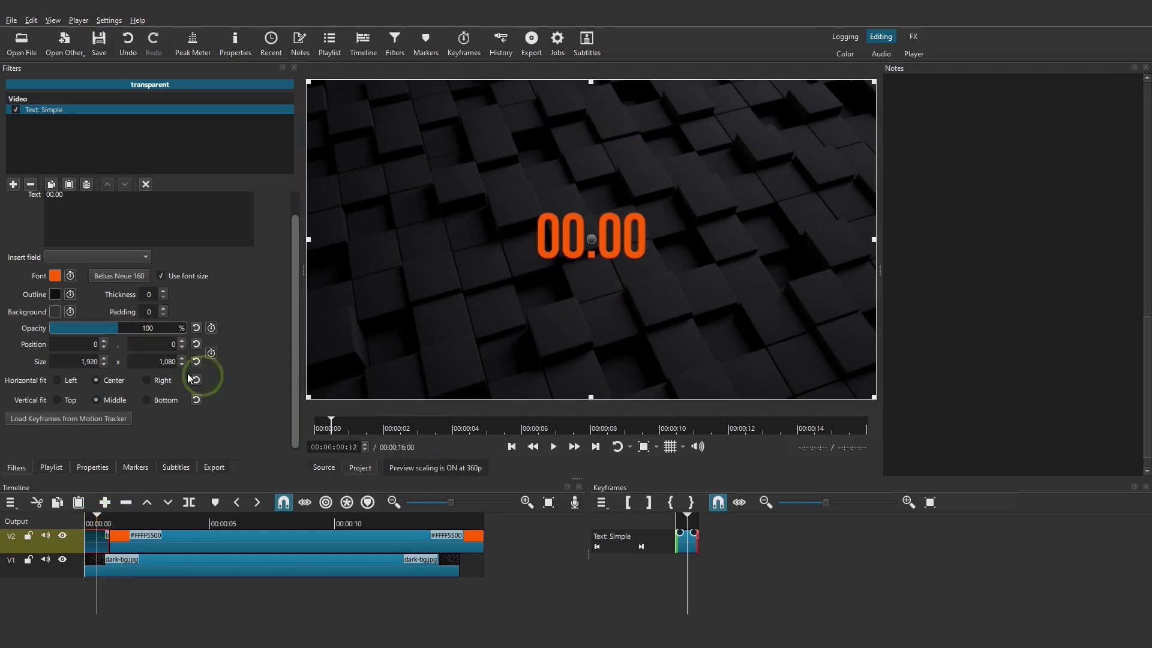
left_click(151, 344)
type("9")
scroll(151, 343, "up", 4)
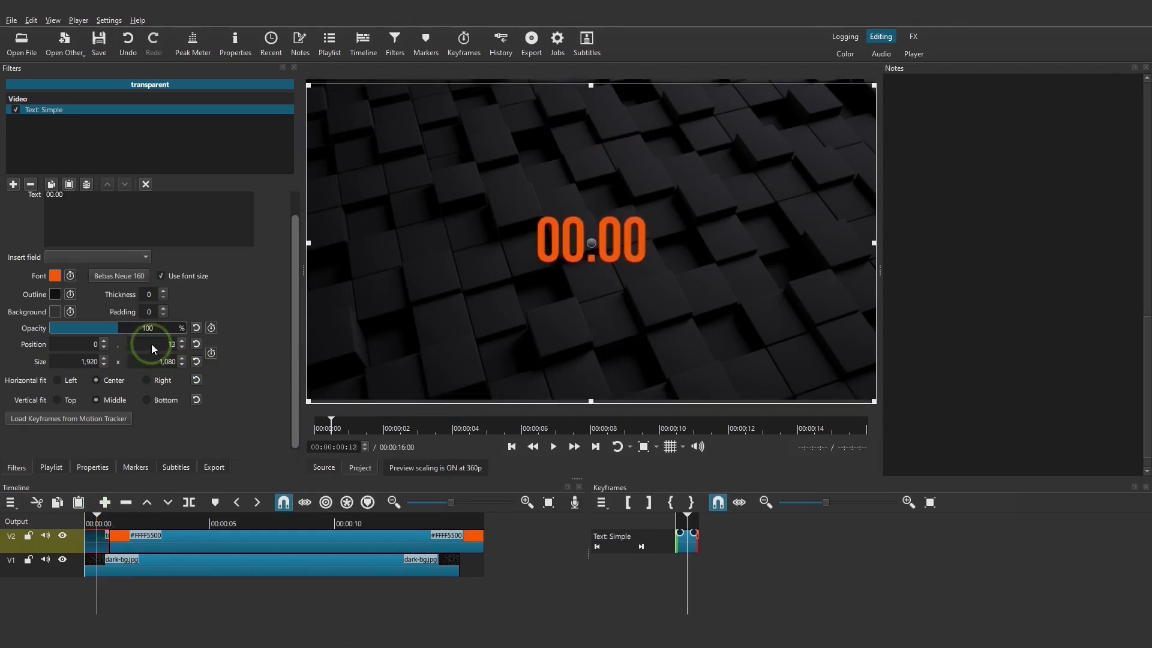
left_click_drag(144, 517, 98, 517)
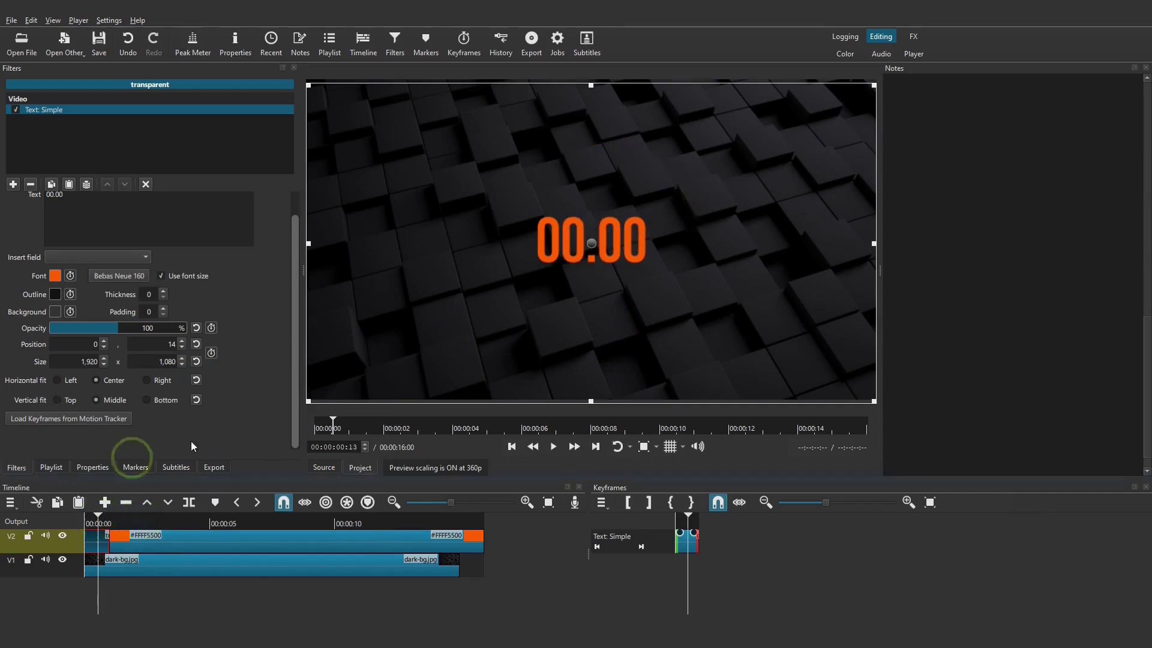
- Add a Fade In filter to the text clip, fading from transparency instead of black
left_click(14, 184)
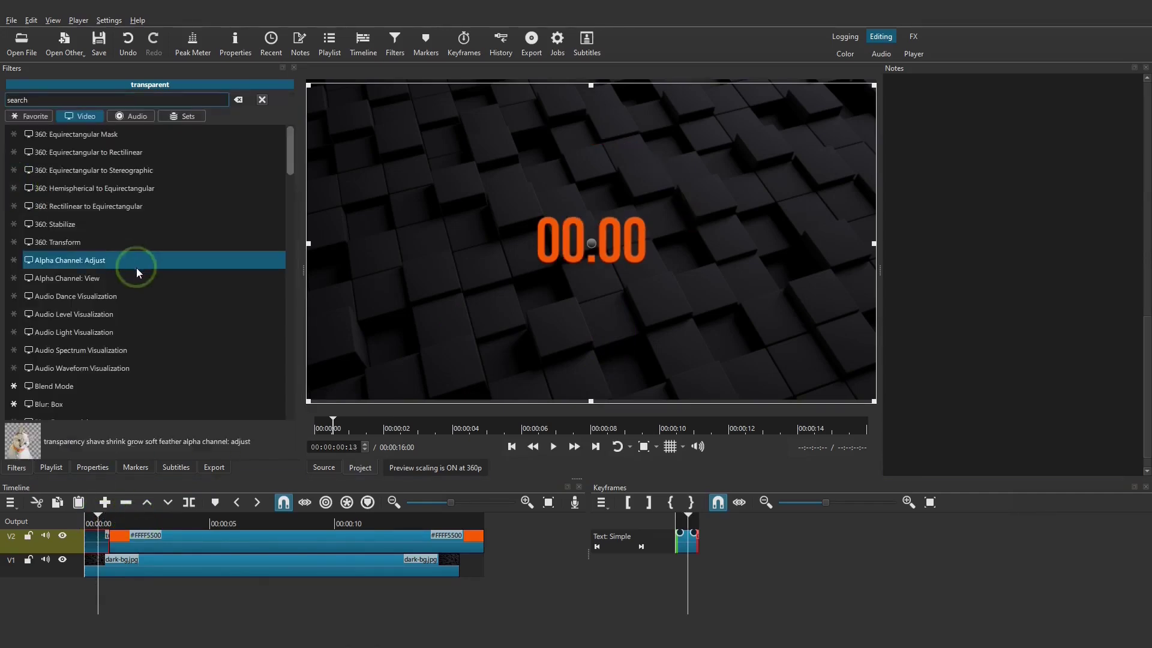
scroll(137, 268, "down", 5)
scroll(138, 268, "down", 5)
scroll(138, 269, "down", 2)
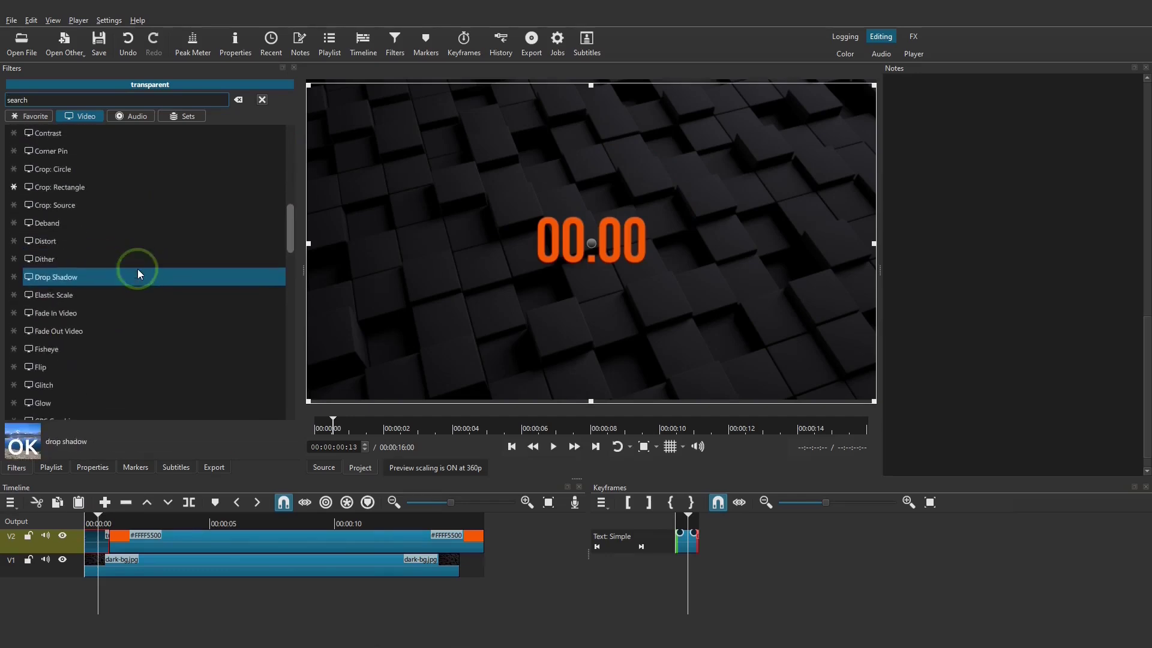
left_click(90, 314)
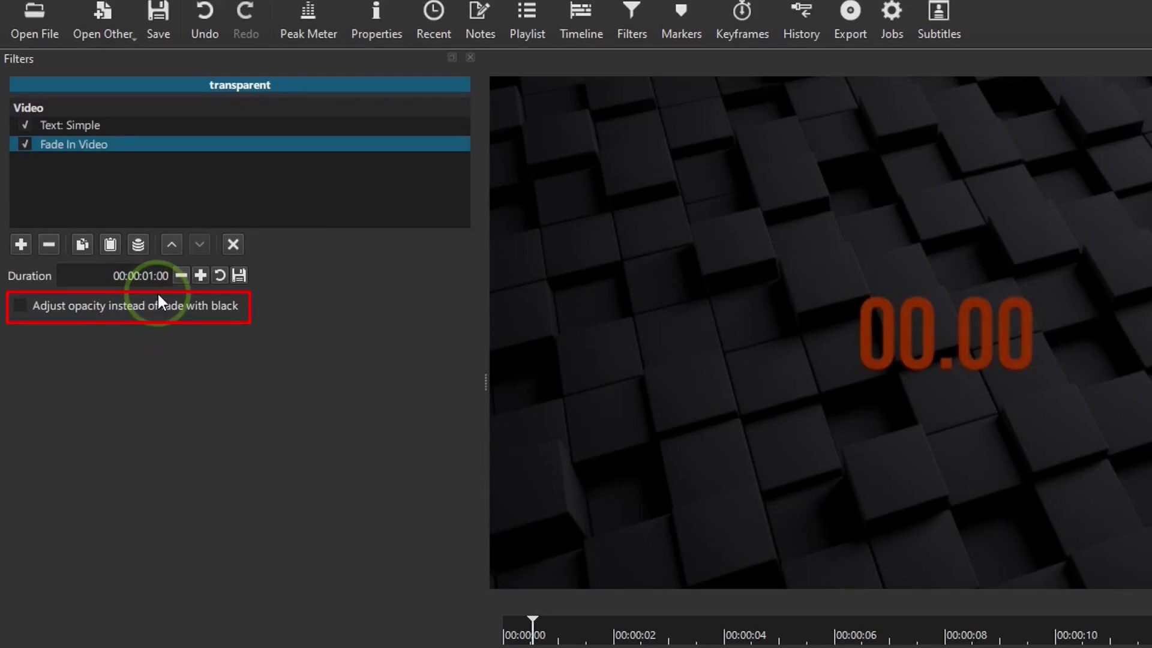
left_click(20, 306)
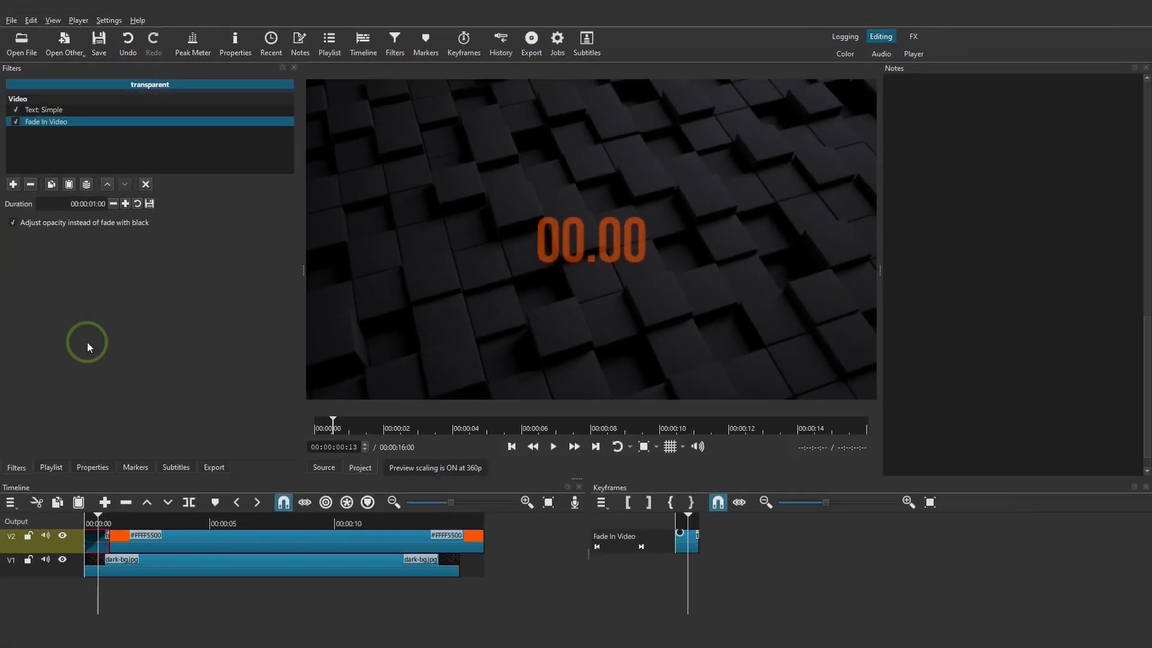
- Play the finished countdown example from the start, then pause it
left_click(511, 446)
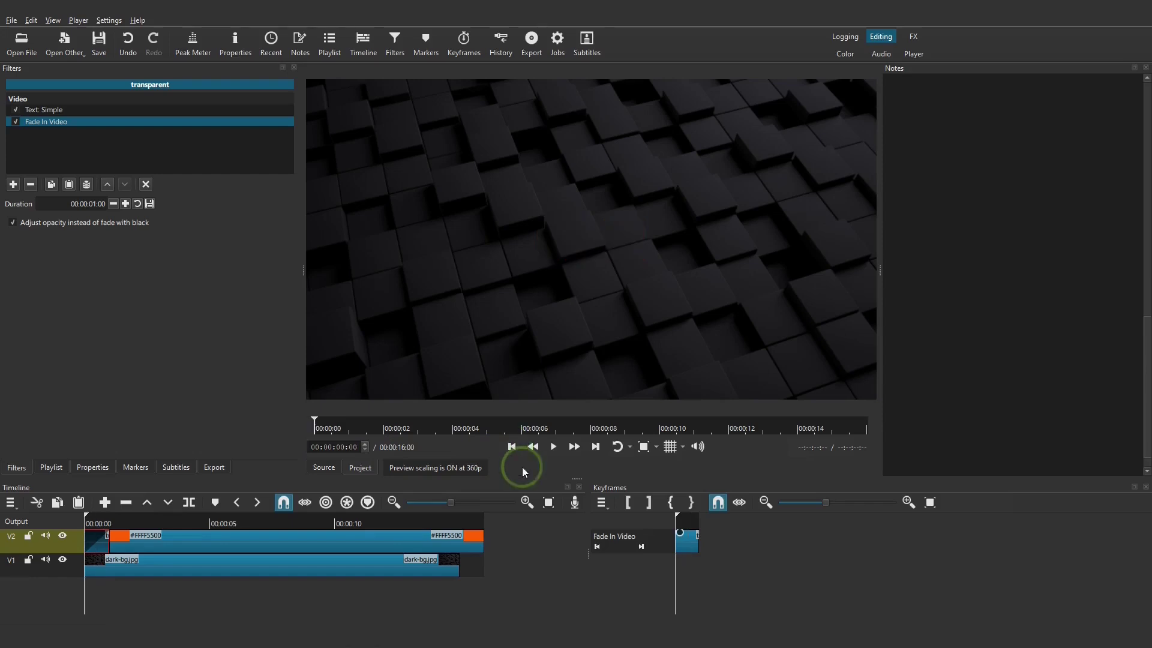
left_click(553, 447)
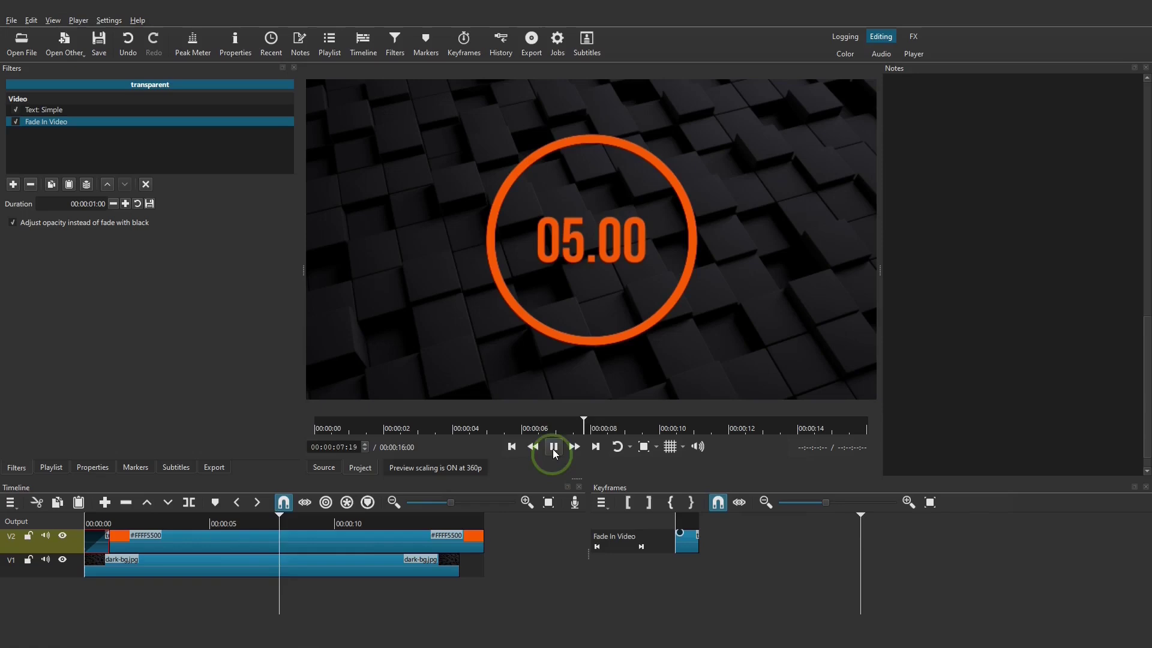
left_click(554, 447)
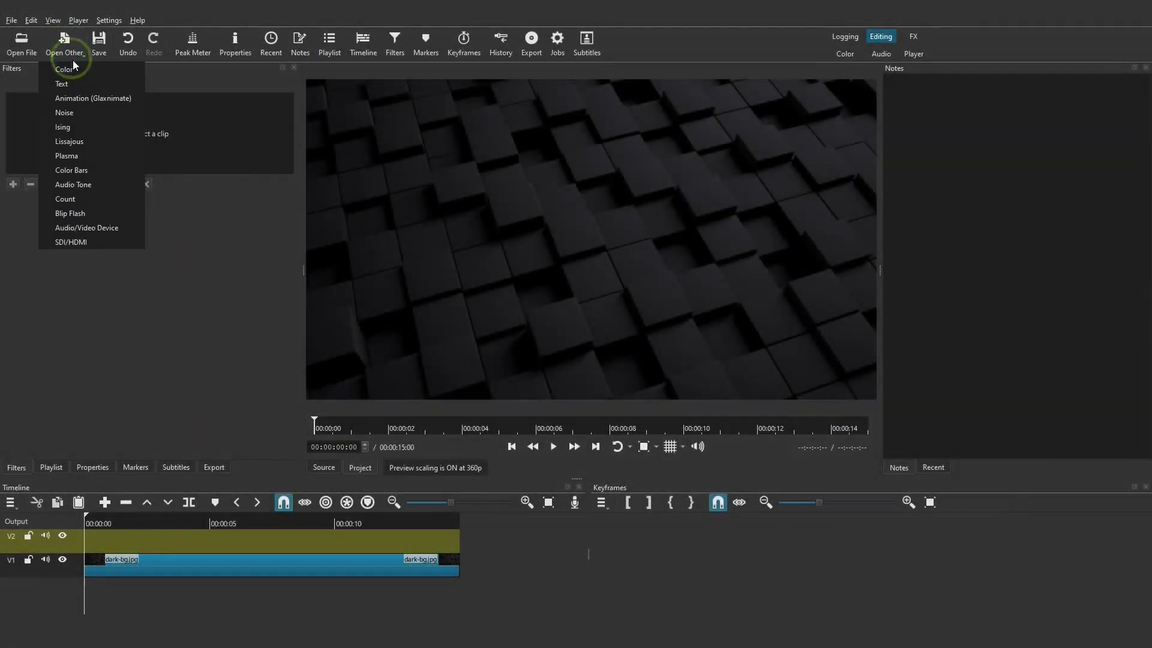
- Add a #FF5500 orange colour clip on V2, stretched to the end of dark-bg.jpg
left_click(116, 103)
left_click(473, 245)
left_click(473, 246)
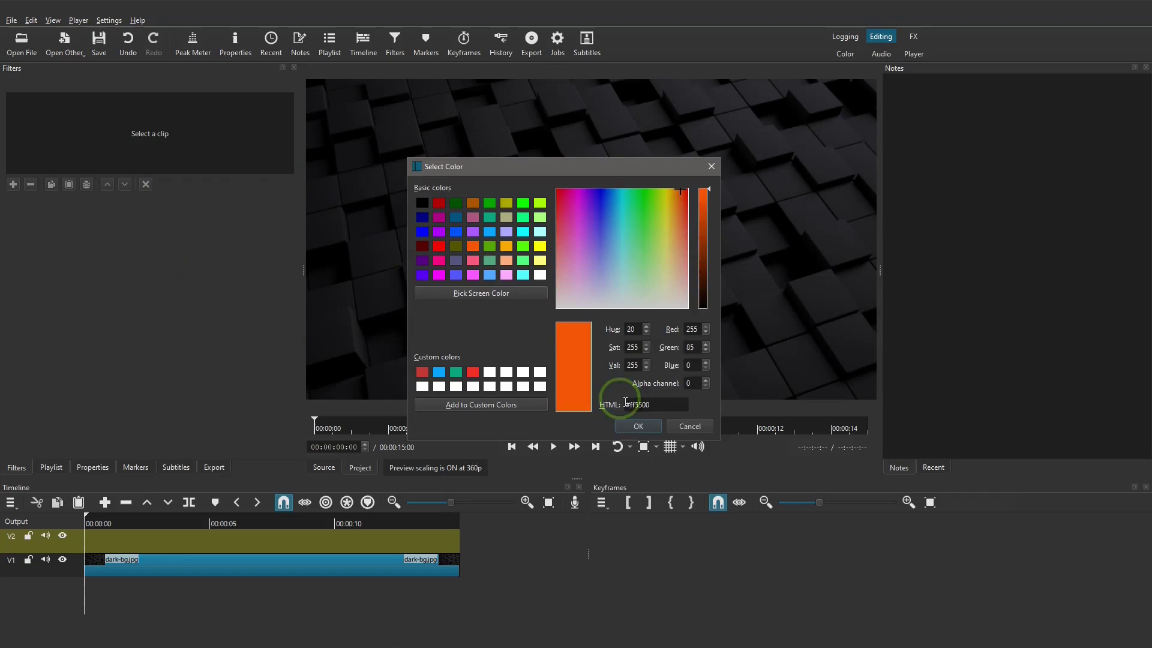
left_click(637, 426)
left_click(675, 387)
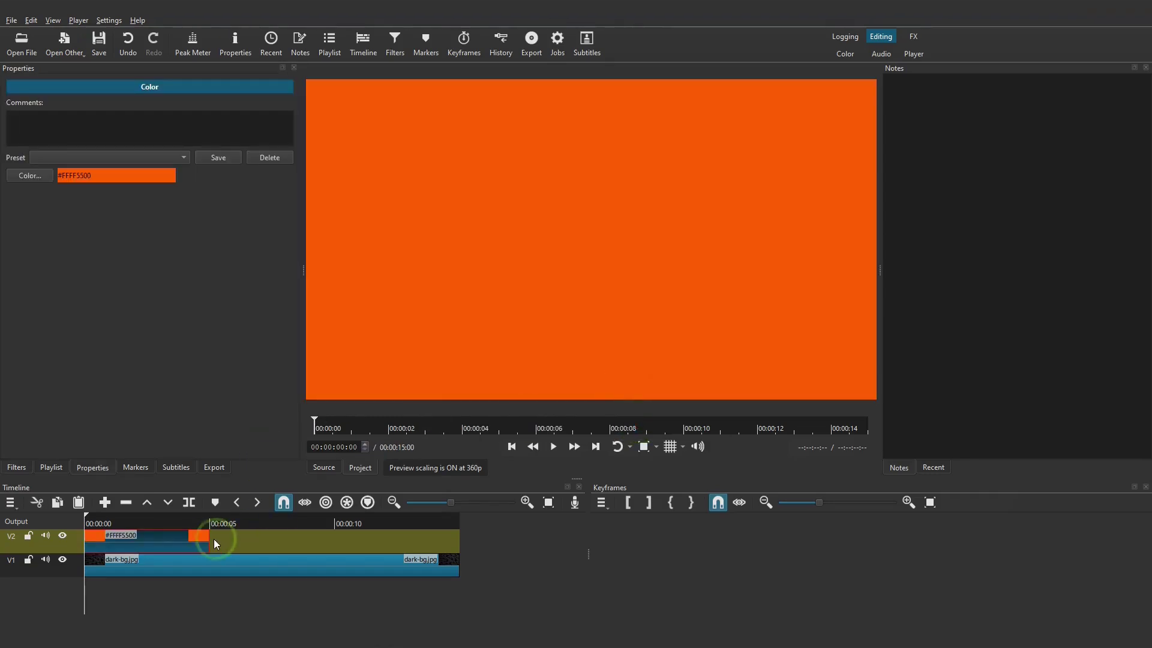
left_click_drag(210, 540, 464, 546)
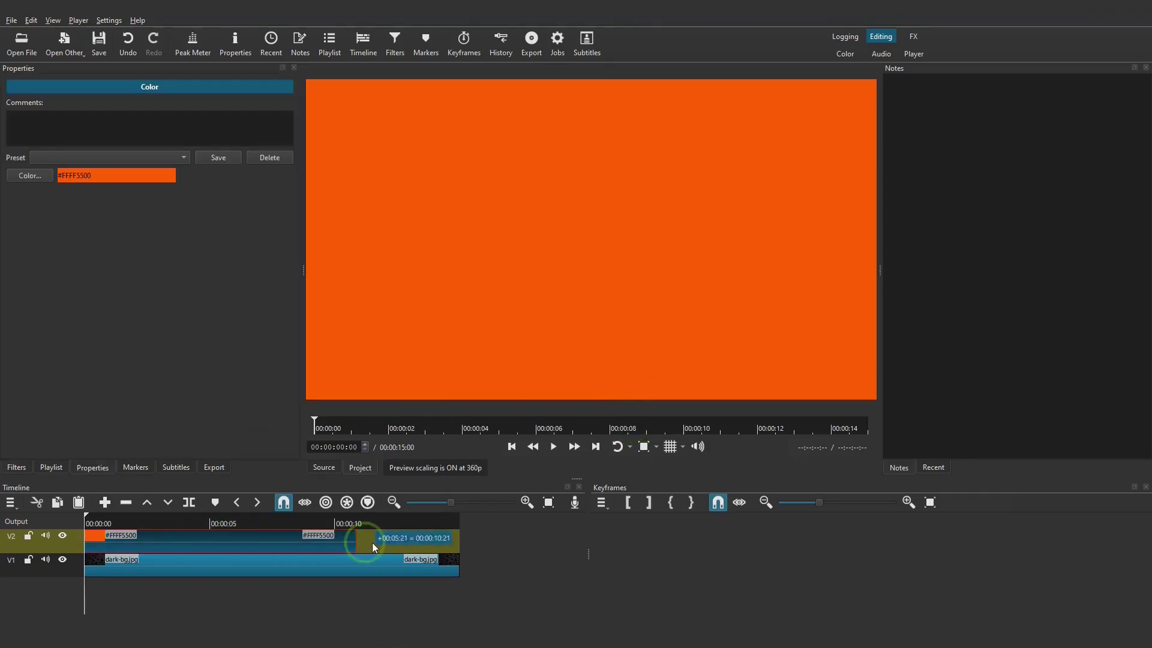
- Apply Crop: Rectangle to the orange clip at Y 540, height 540, with transparent padding
left_click(17, 467)
left_click(14, 186)
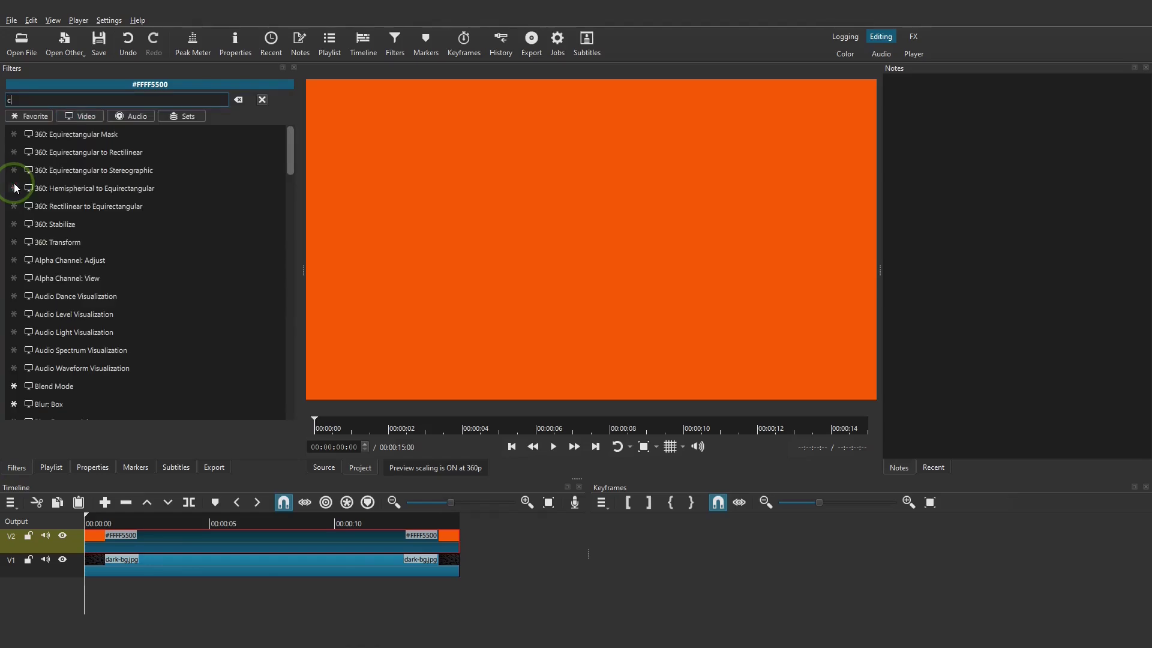
type("rop")
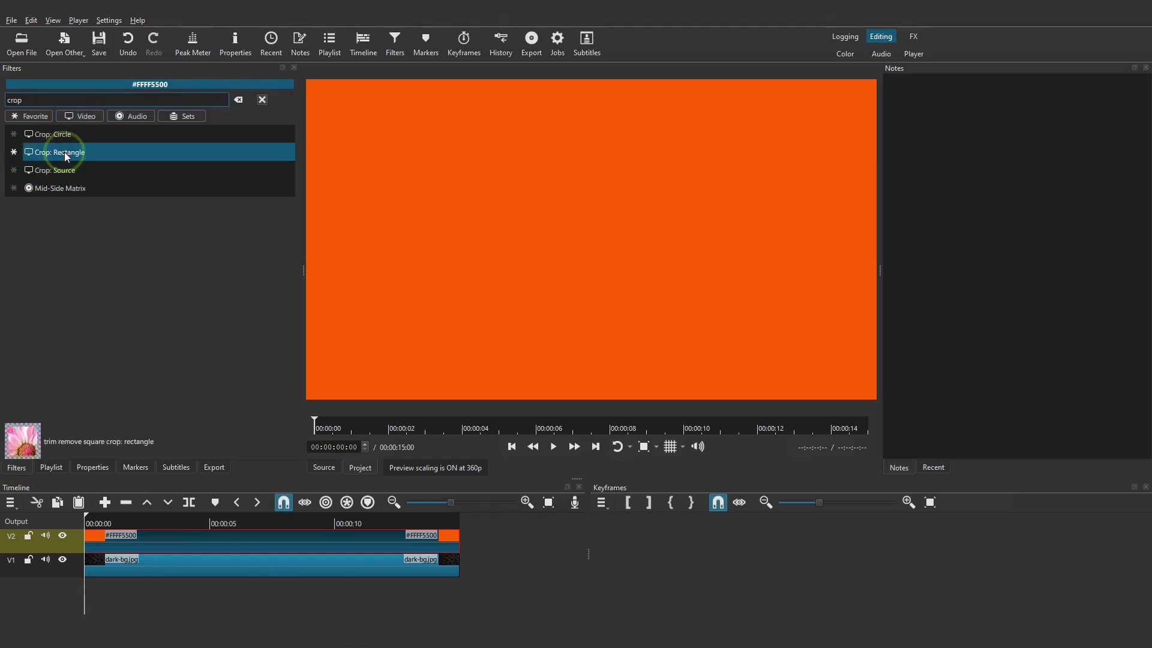
left_click(64, 153)
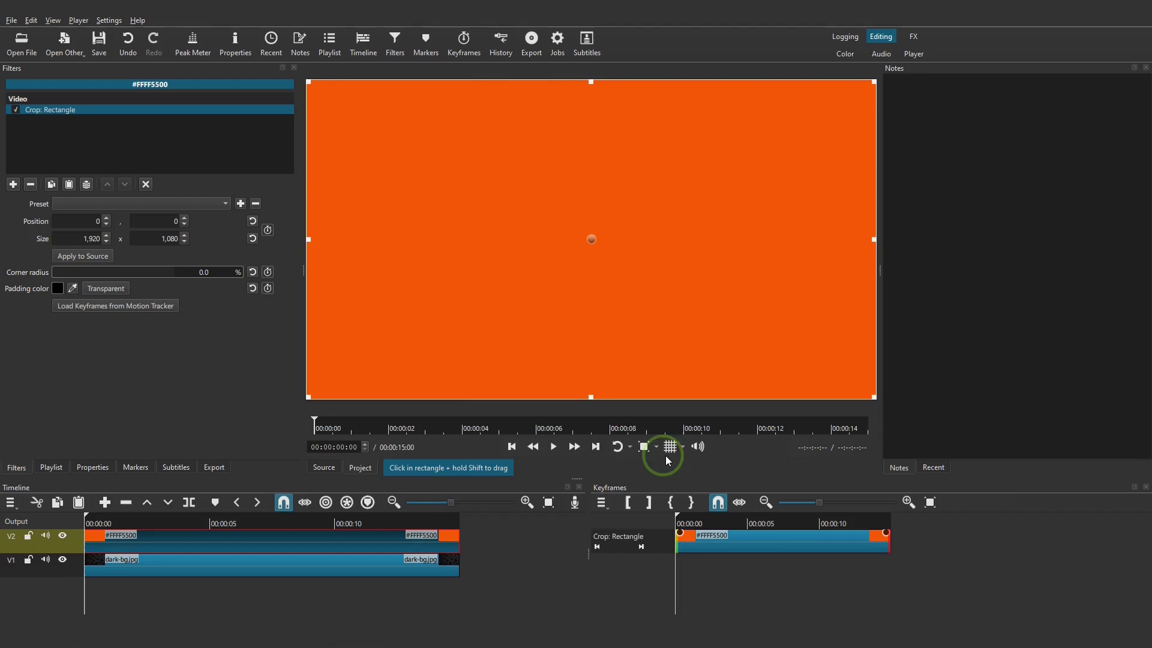
left_click(683, 447)
left_click(695, 466)
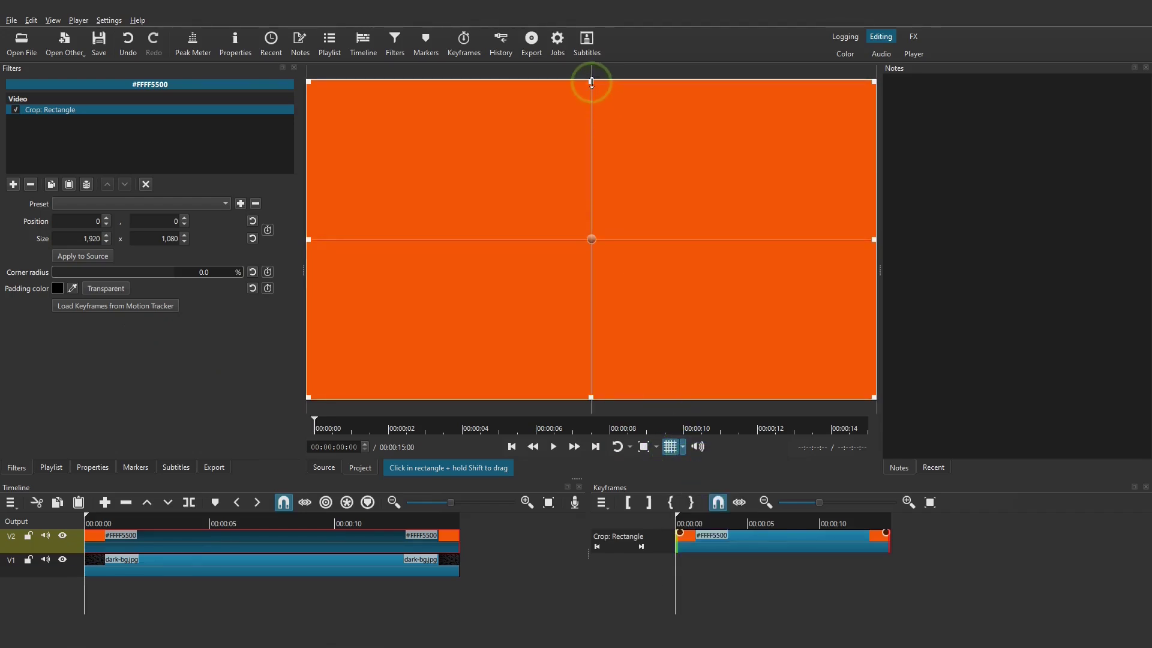
left_click_drag(591, 82, 598, 249)
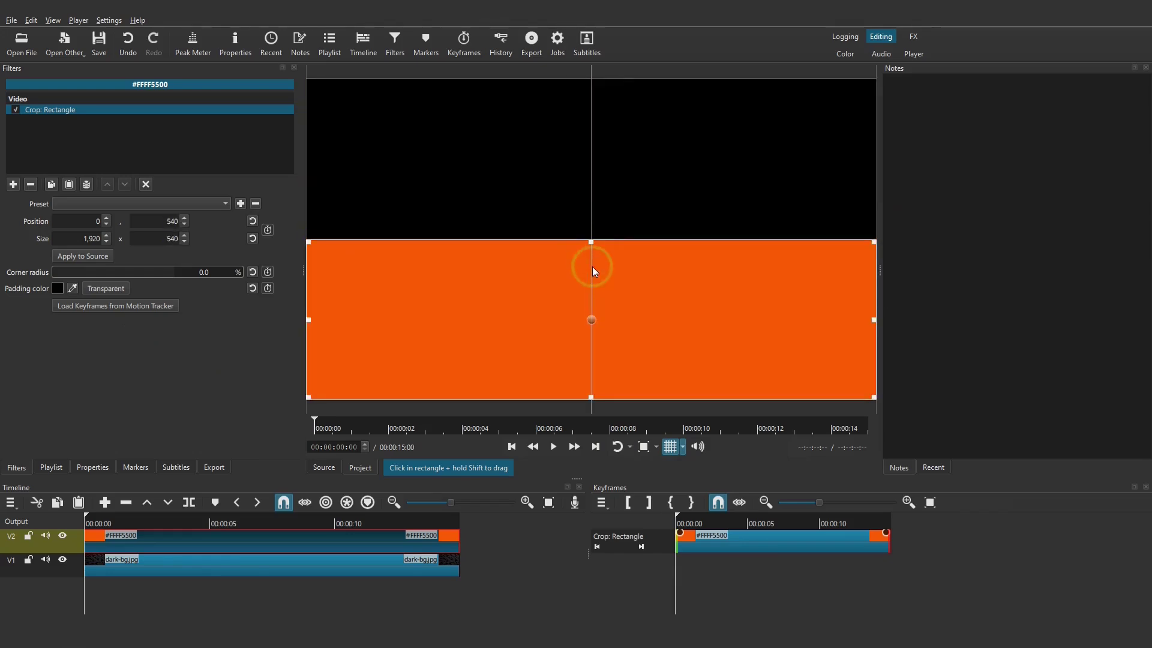
left_click(671, 453)
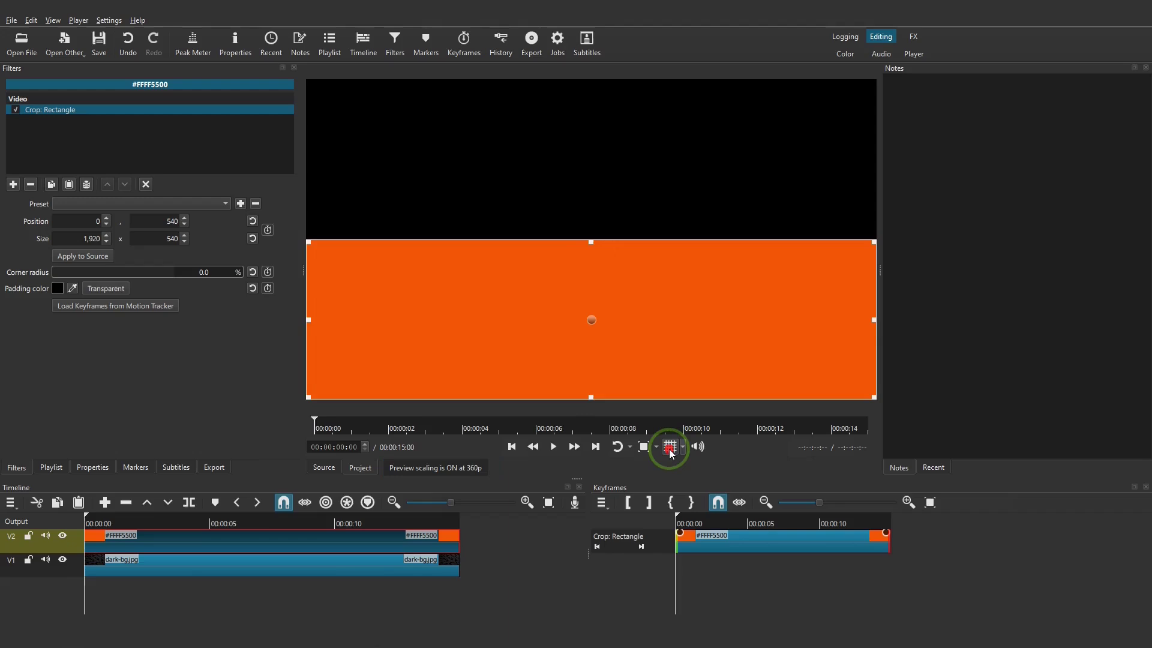
left_click(108, 290)
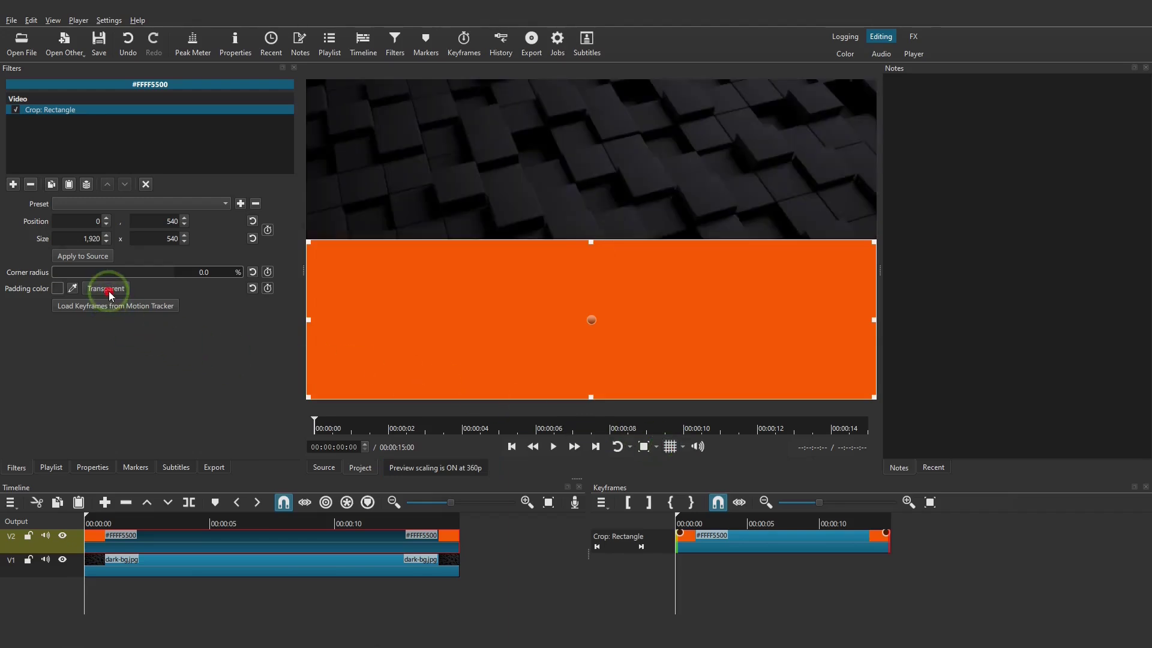
- Keyframe the crop width from 0 at 00:00:00 to 1920 at 00:00:05, then preview it
left_click(268, 230)
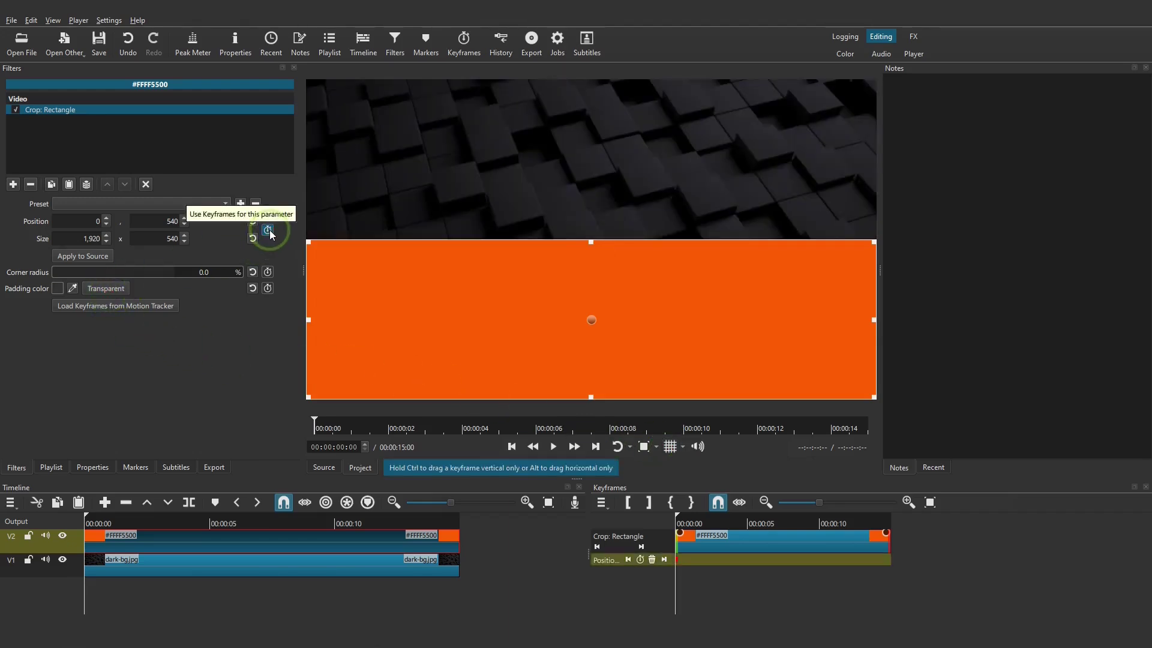
key("Page_Down")
key("Page_Down")
key("Page_Down")
key("Page_Down")
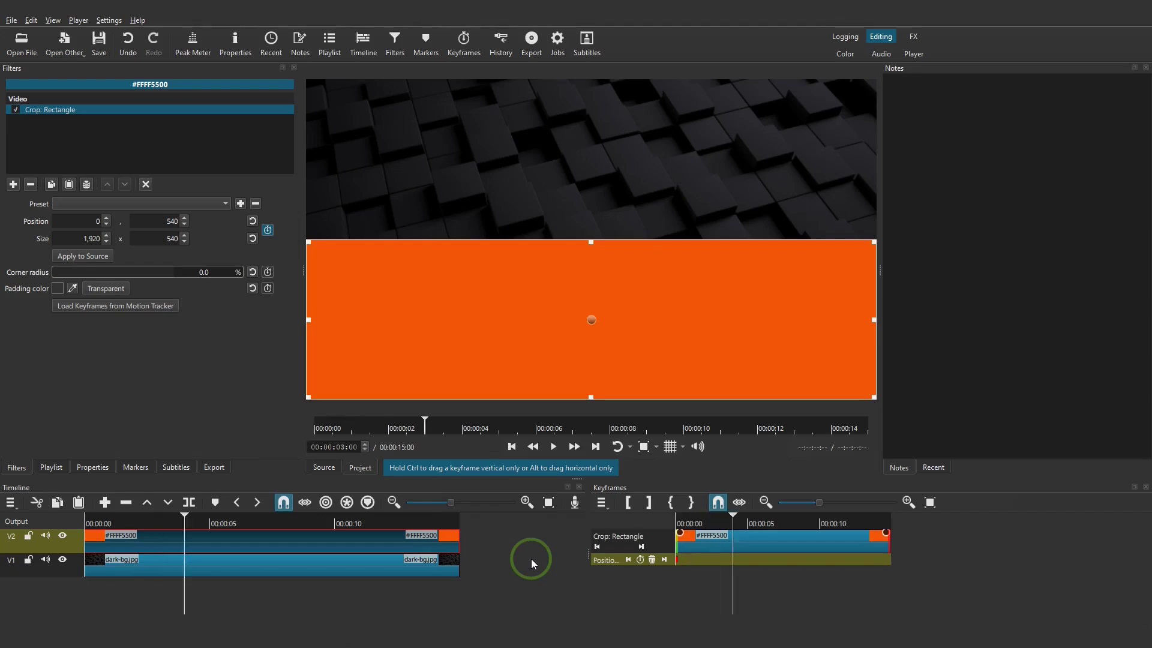
key("Page_Down")
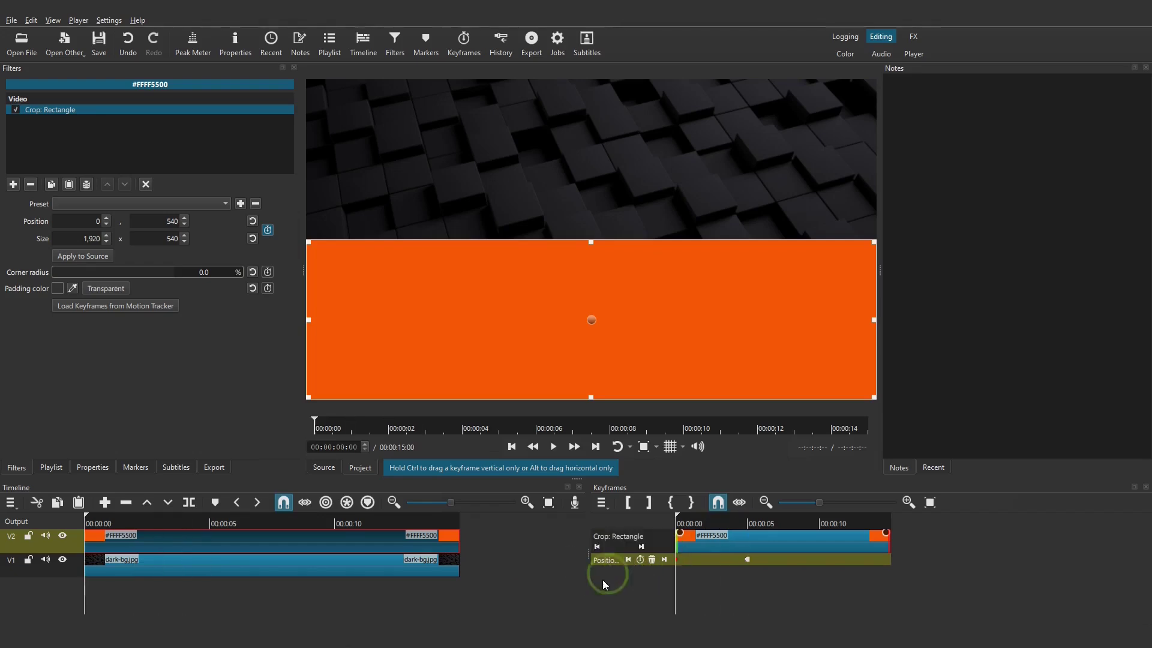
type("0")
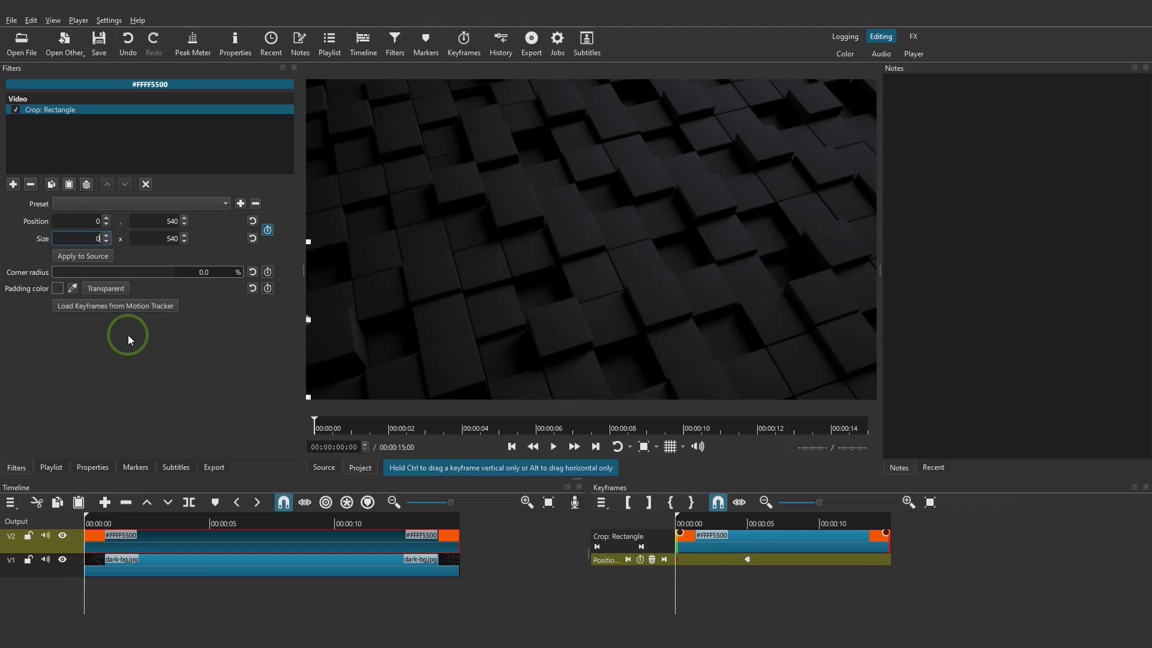
left_click(554, 446)
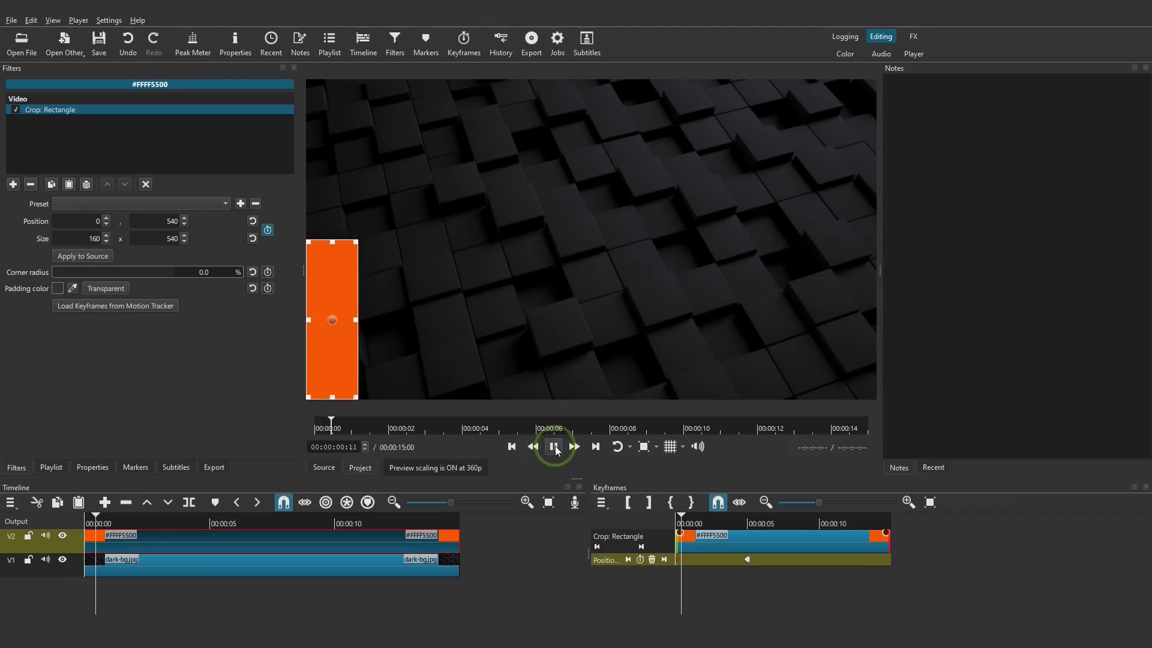
left_click(555, 445)
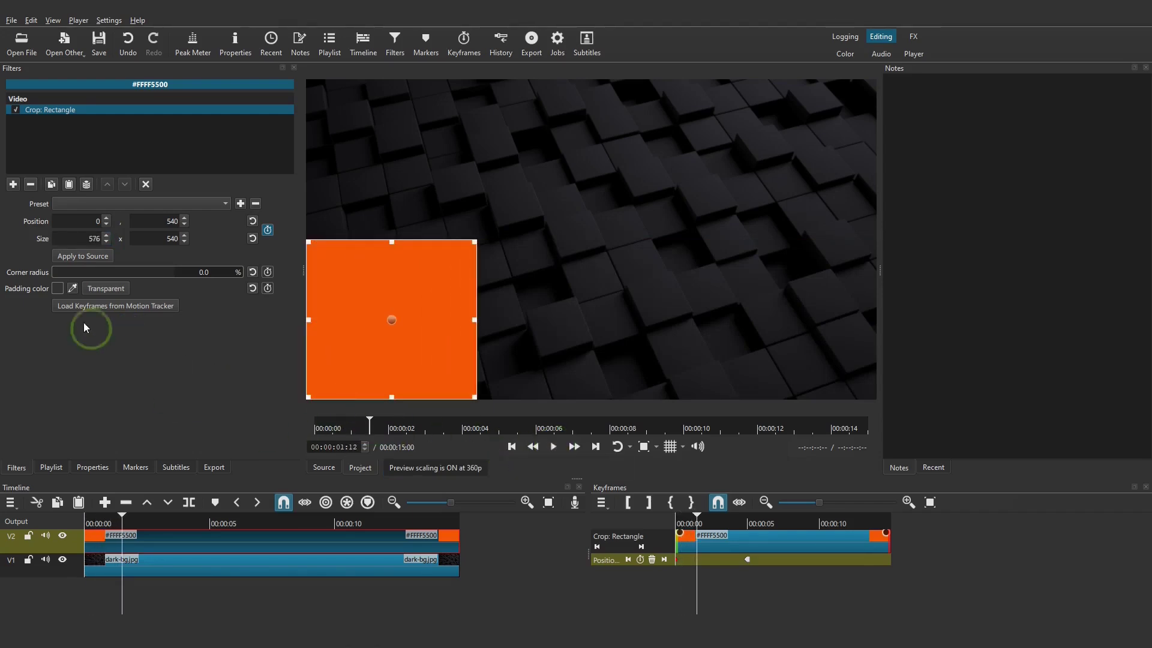
left_click(17, 189)
- Apply 360: Equirectangular to Stereographic with Roll 180 and play the sweep from the start
left_click(116, 175)
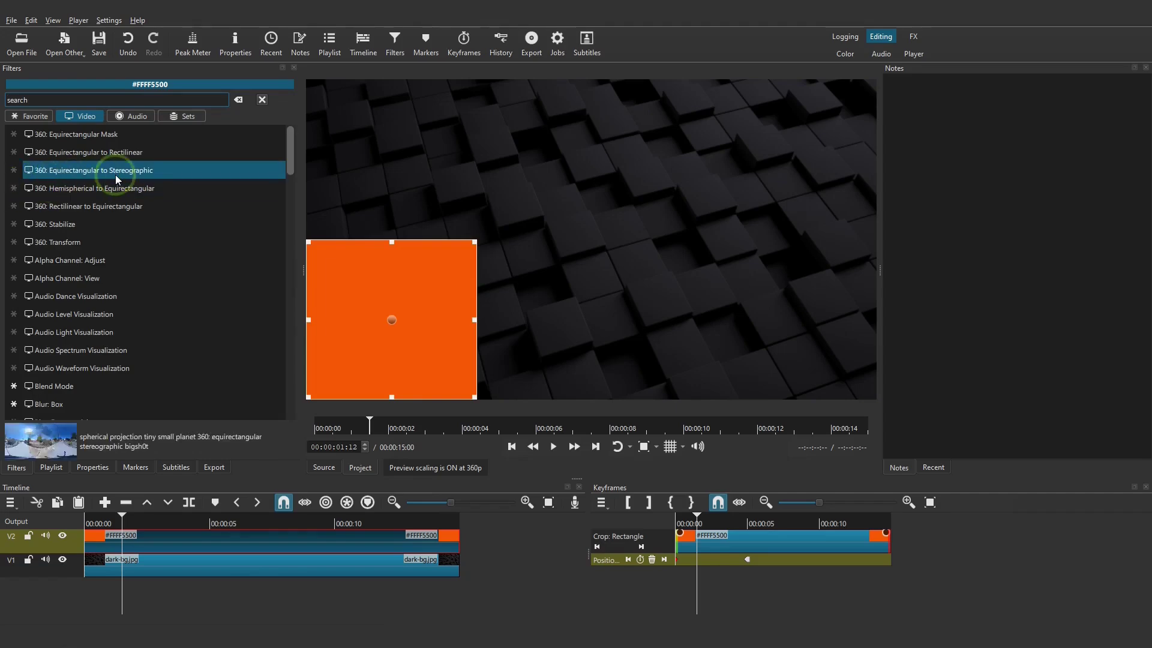
left_click(116, 174)
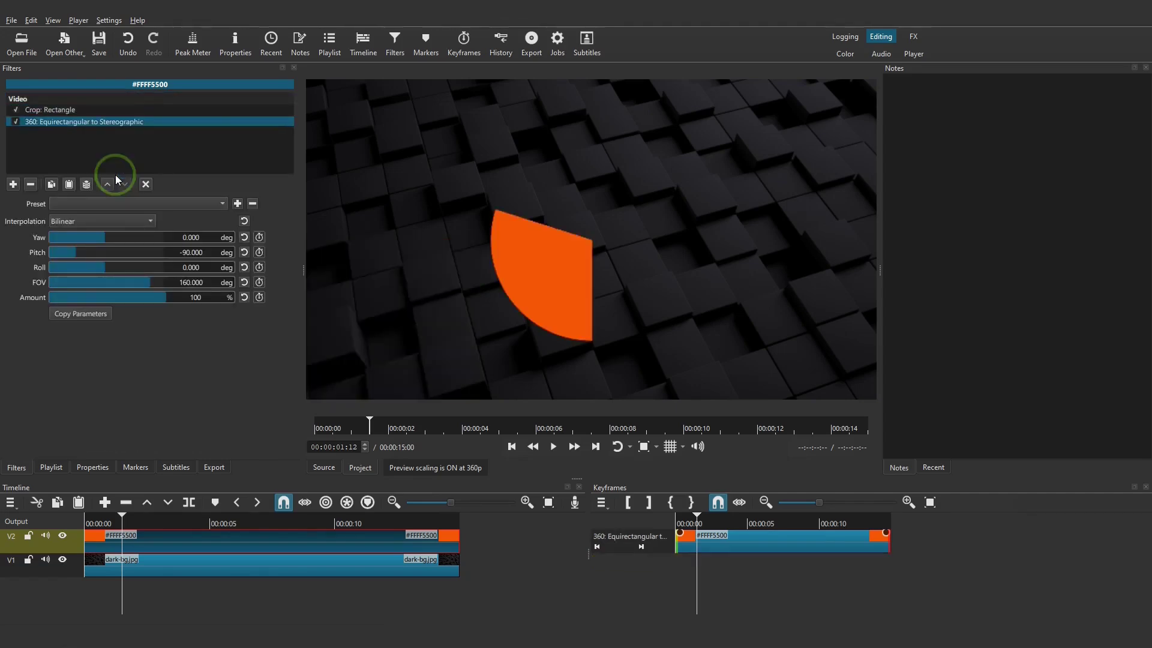
left_click_drag(96, 268, 170, 268)
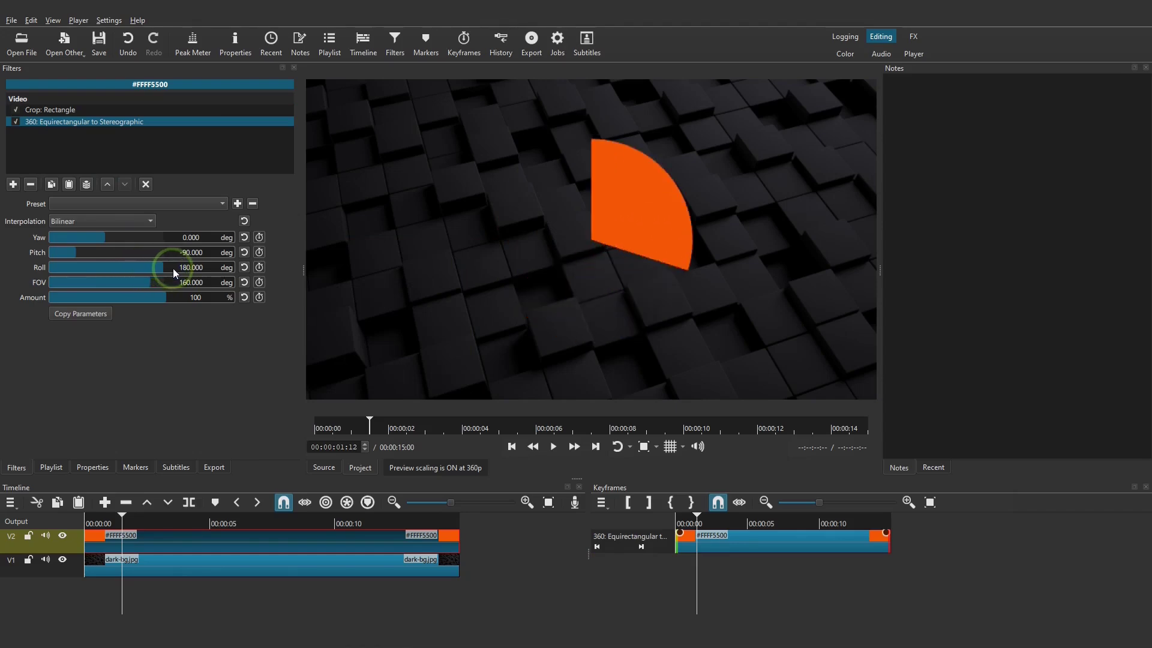
left_click(514, 449)
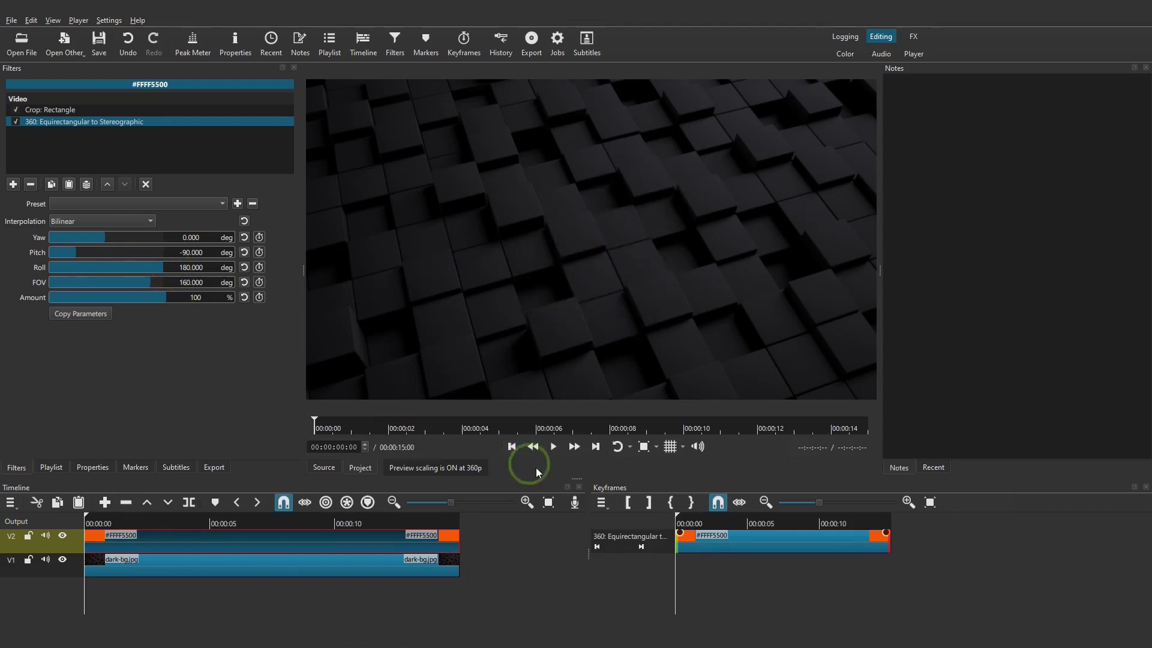
left_click(554, 449)
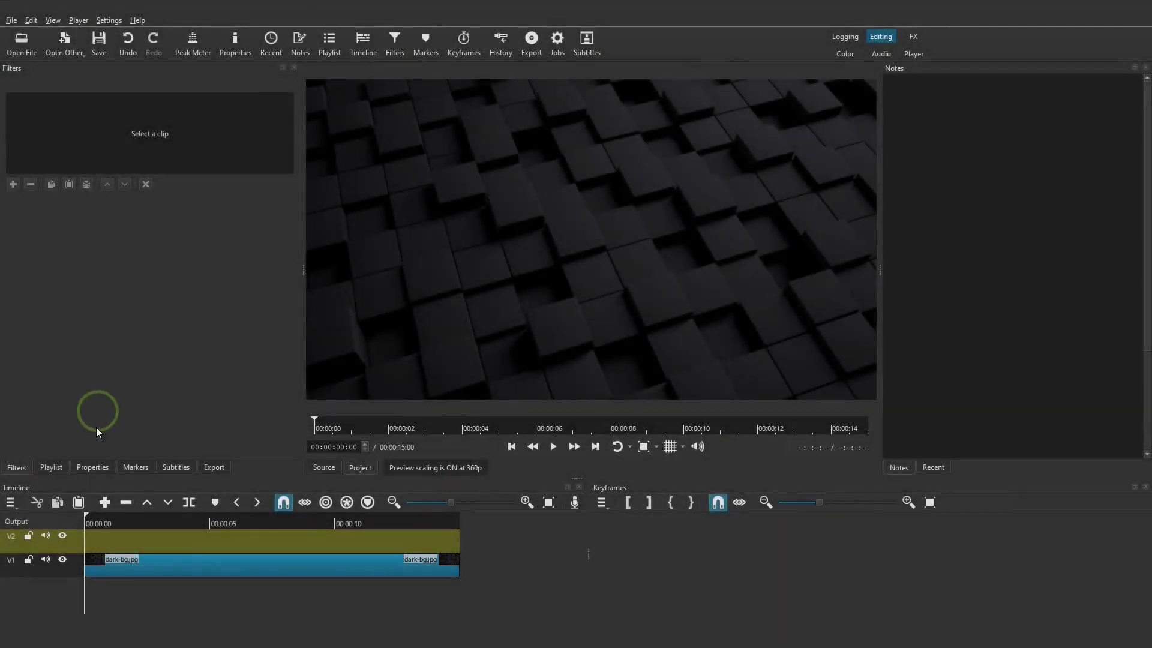
- Load 217392.mp4 and 371938-846103647.mp4 from the Videos folder into the playlist
left_click(52, 467)
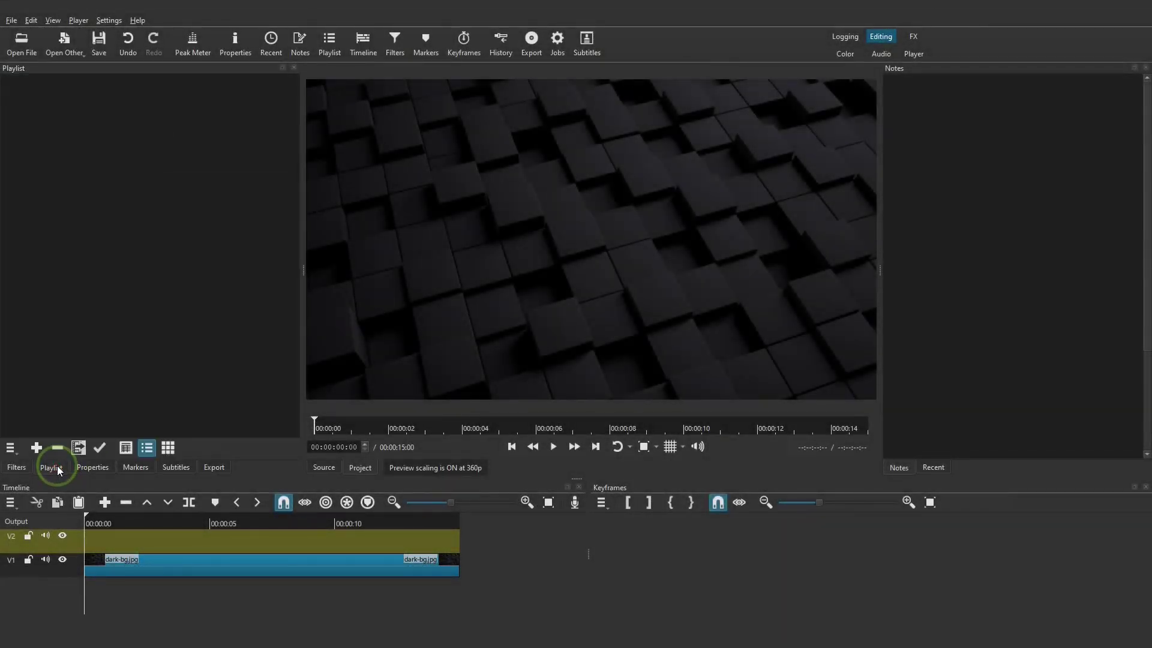
left_click(79, 449)
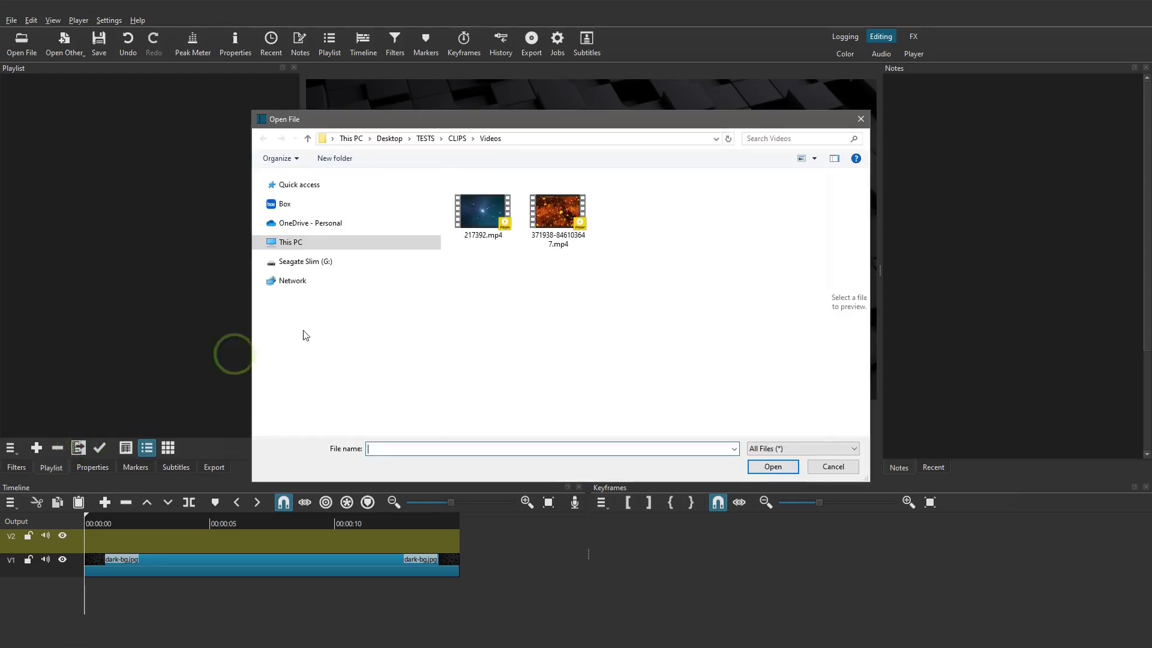
left_click_drag(600, 266, 461, 198)
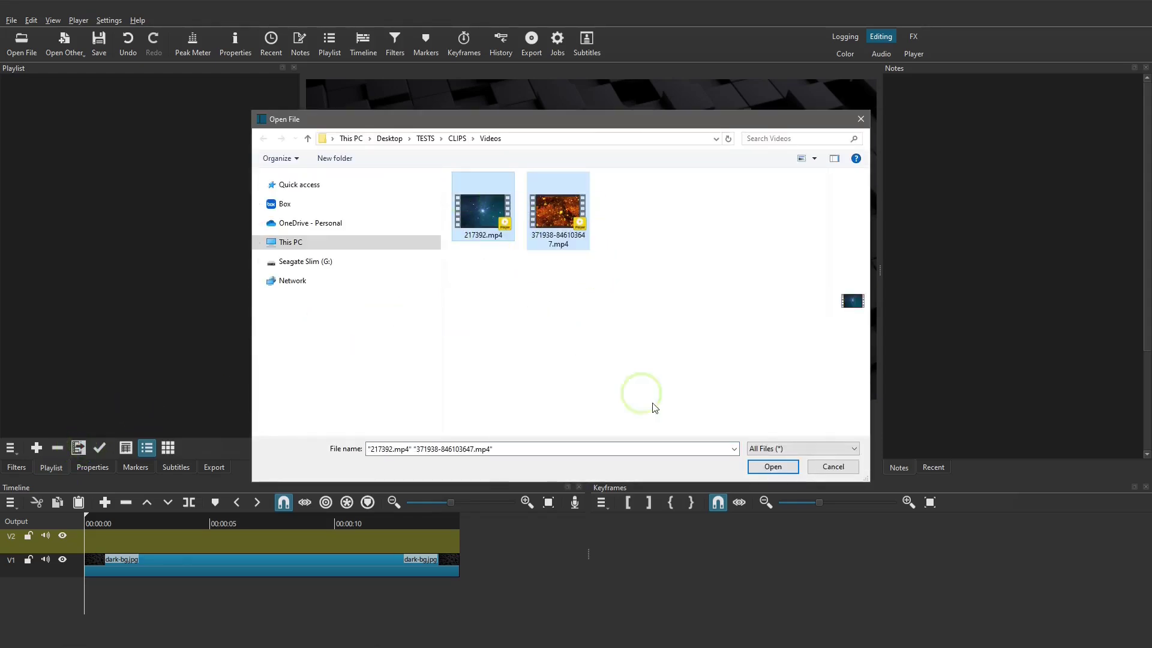
left_click(771, 468)
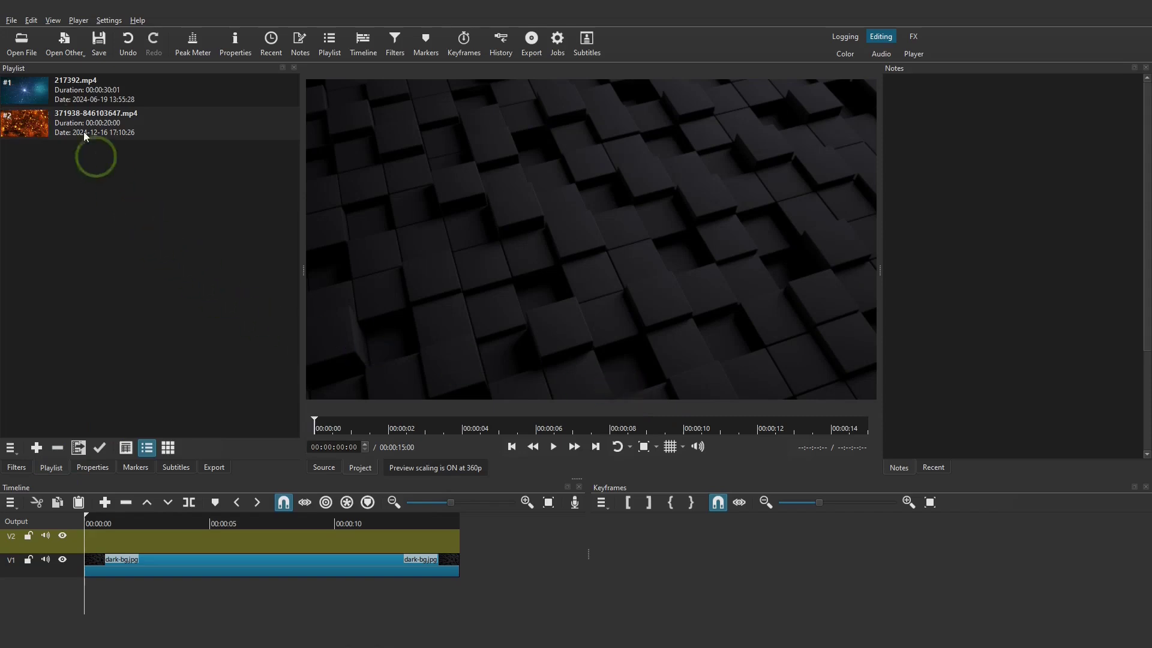
- Place 217392.mp4 on the upper track and cut it off at the 15-second background end
left_click(29, 90)
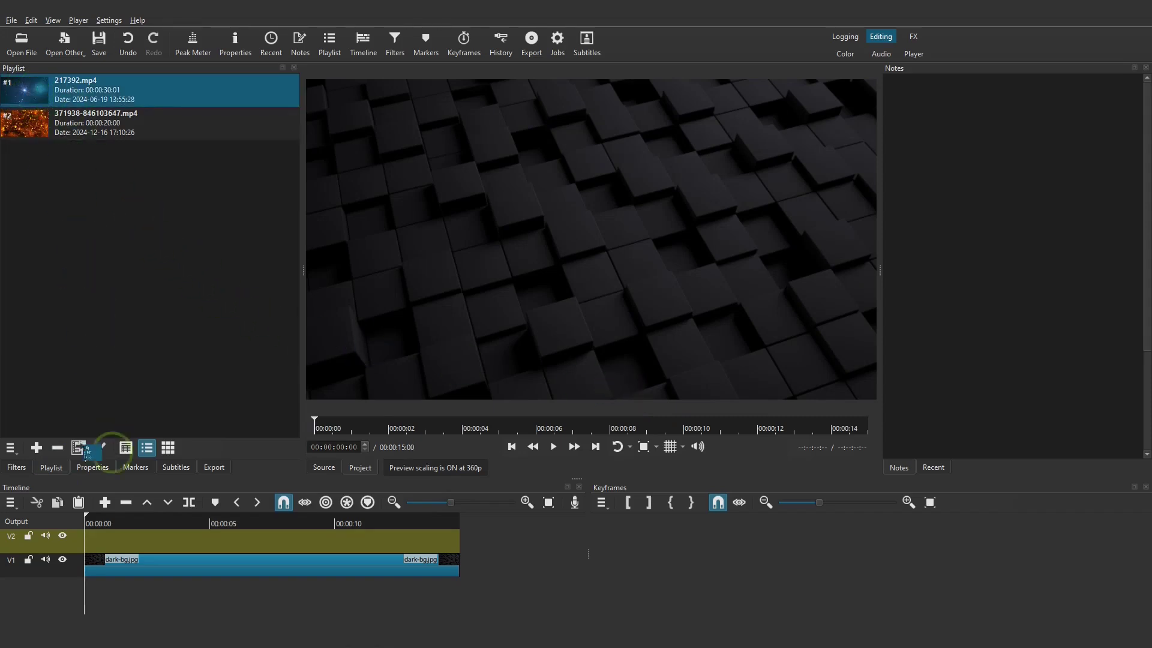
mouse_move(87, 451)
left_mouse_down()
mouse_move(178, 541)
mouse_move(149, 542)
left_mouse_up()
left_click(596, 447)
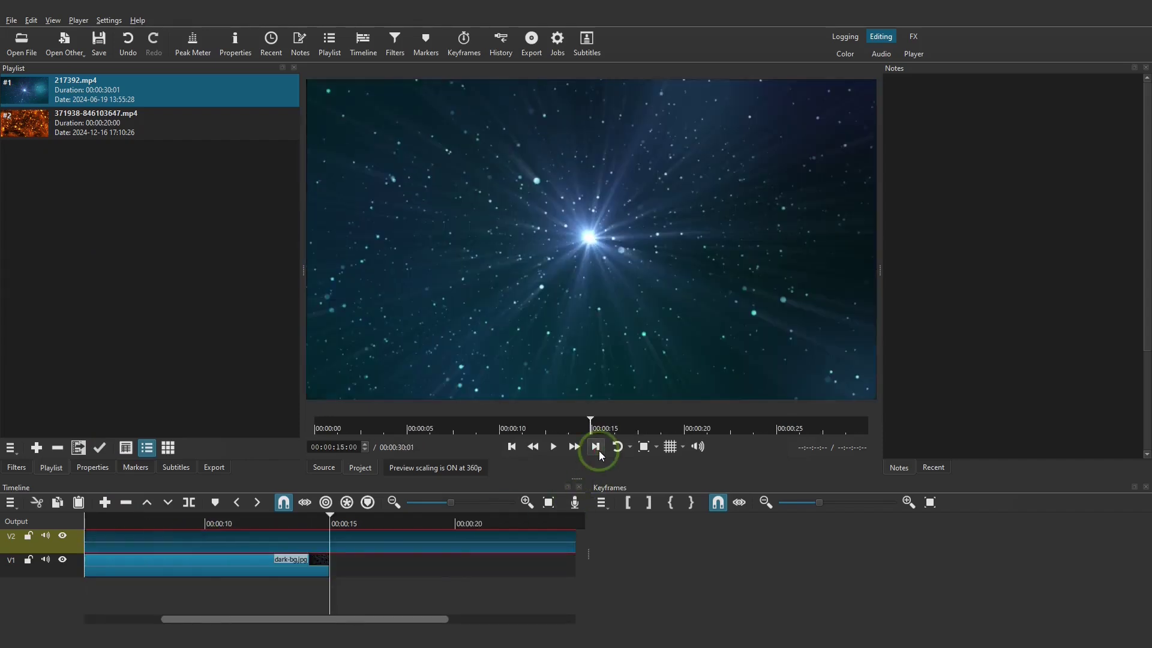
left_click(189, 502)
left_click(373, 543)
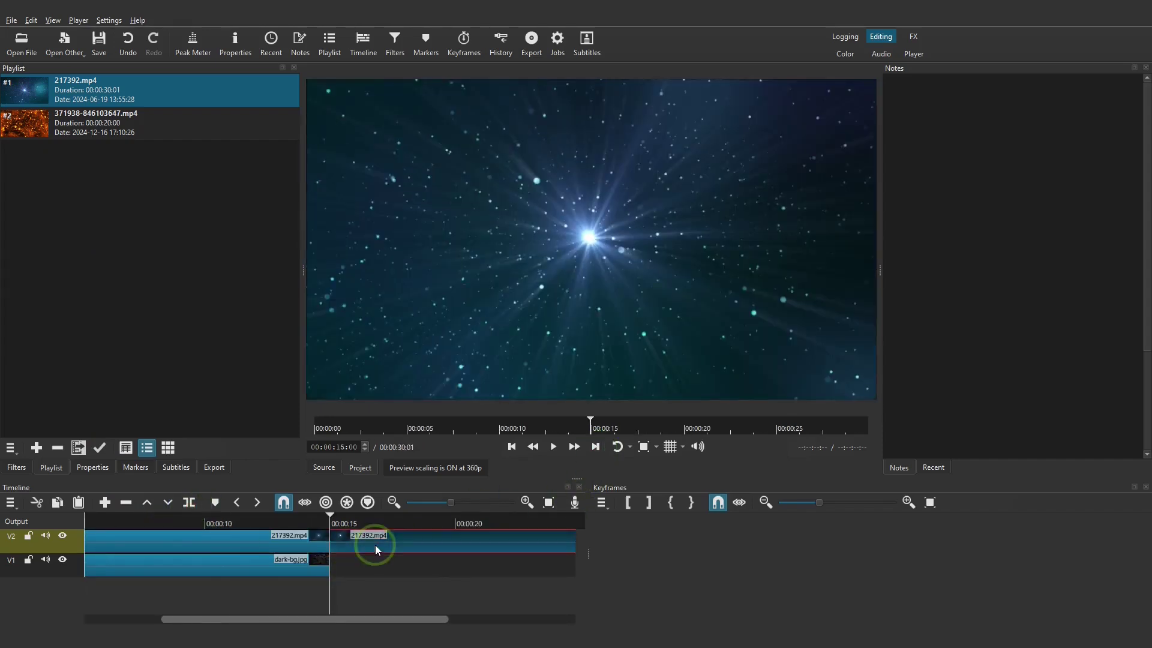
left_click(126, 502)
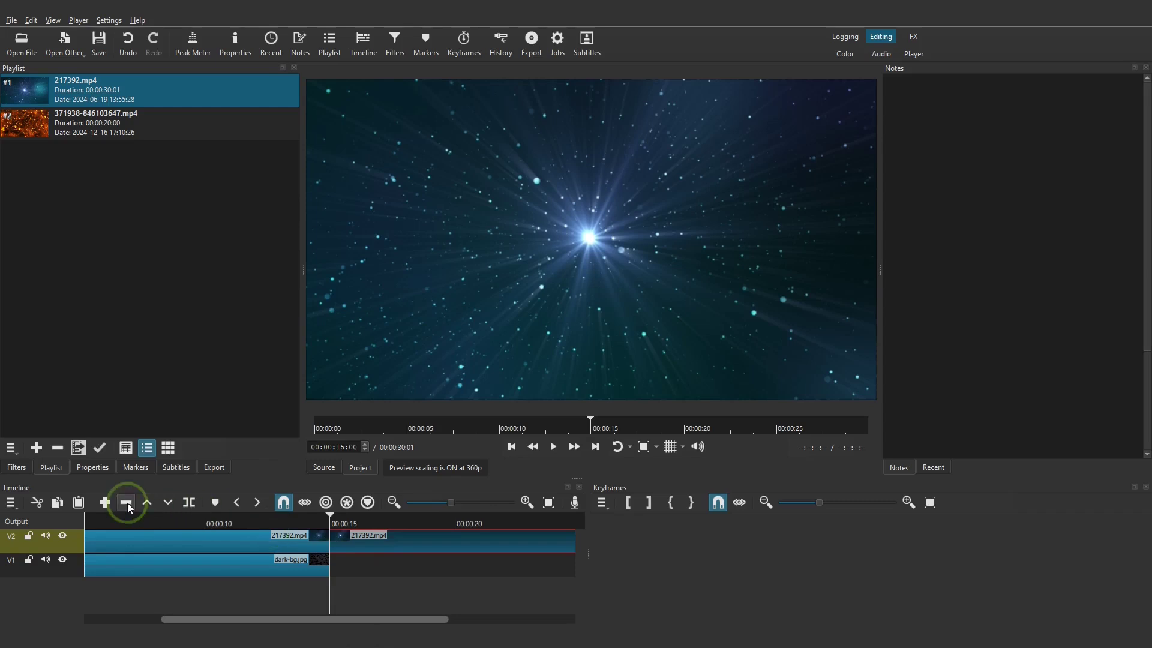
left_click(511, 448)
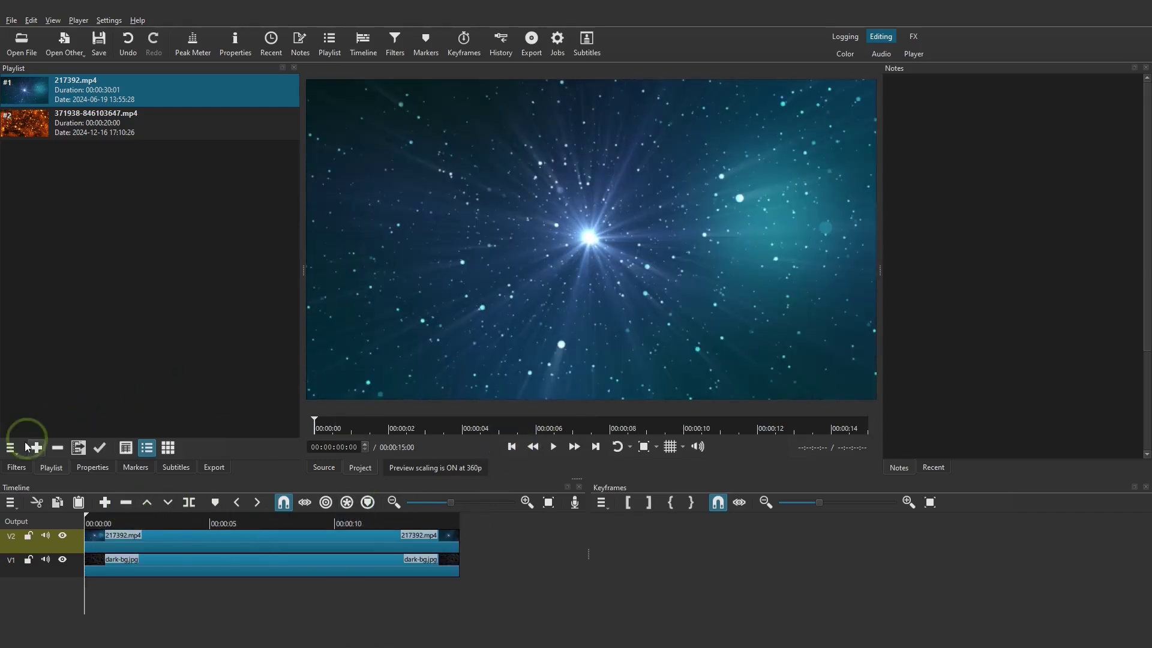
left_click(17, 468)
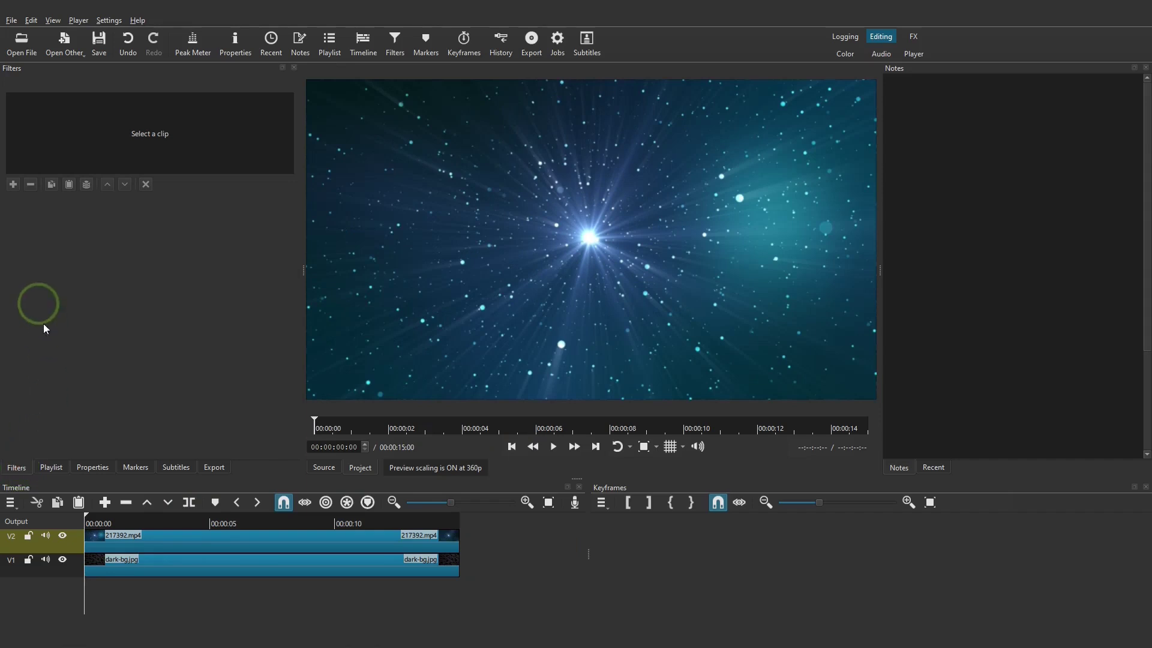
- Crop the starfield clip to a 30-pixel strip at Y 525 with transparent padding
left_click(135, 534)
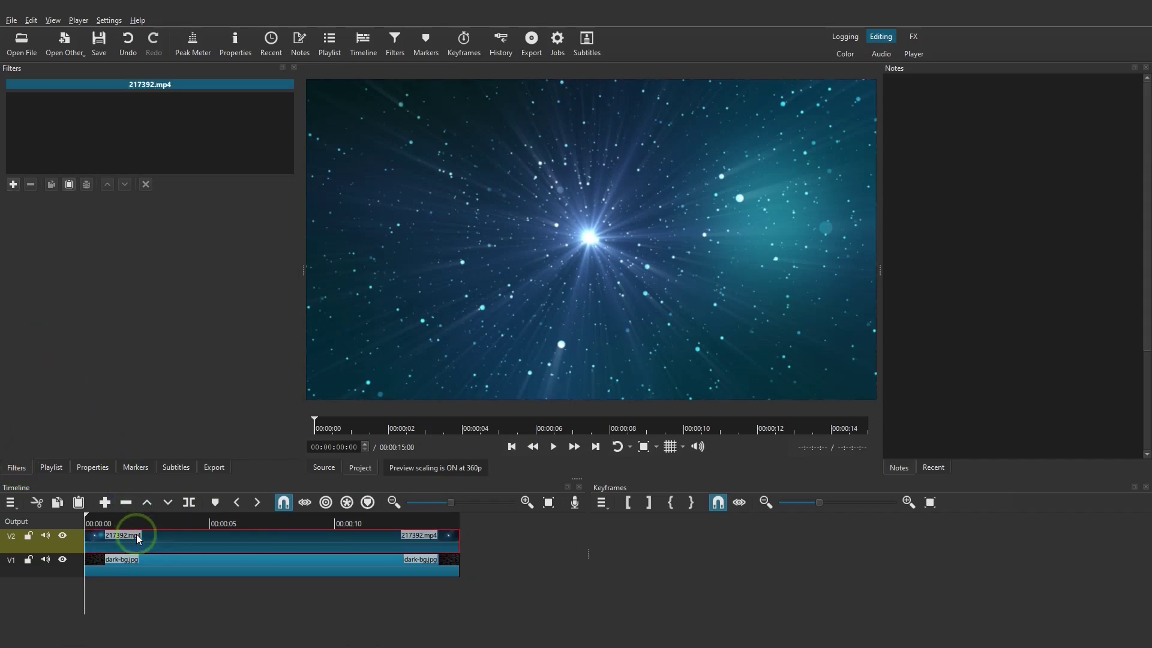
left_click(13, 184)
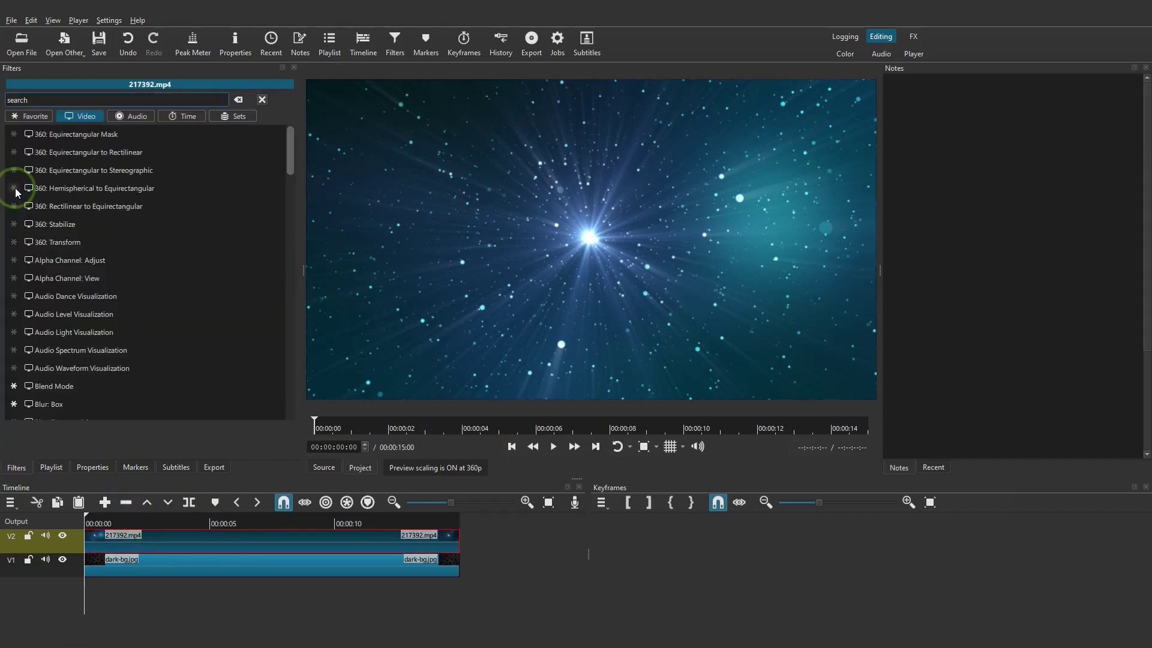
type("crop")
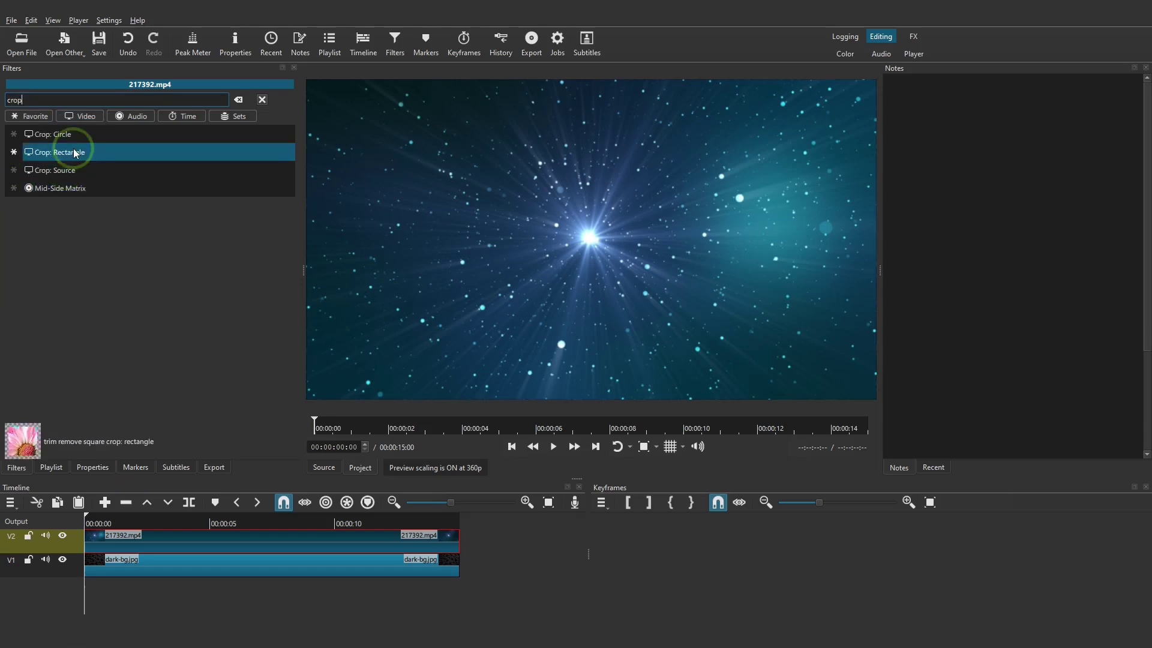
left_click(75, 153)
double_click(157, 239)
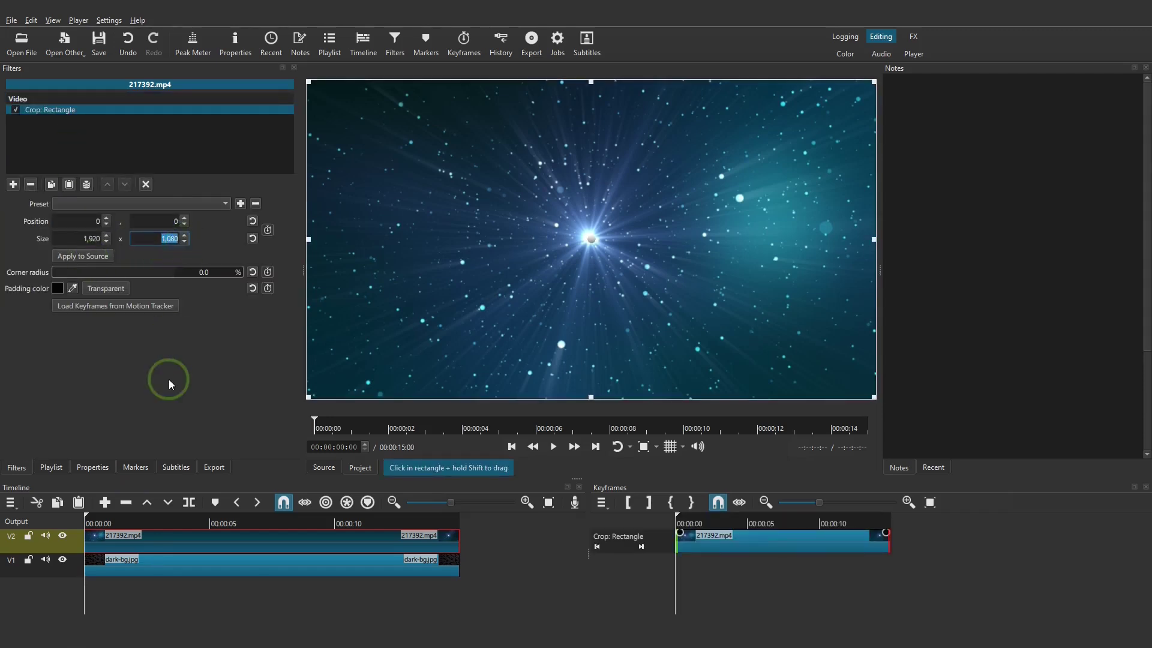
type("30")
left_click(670, 446)
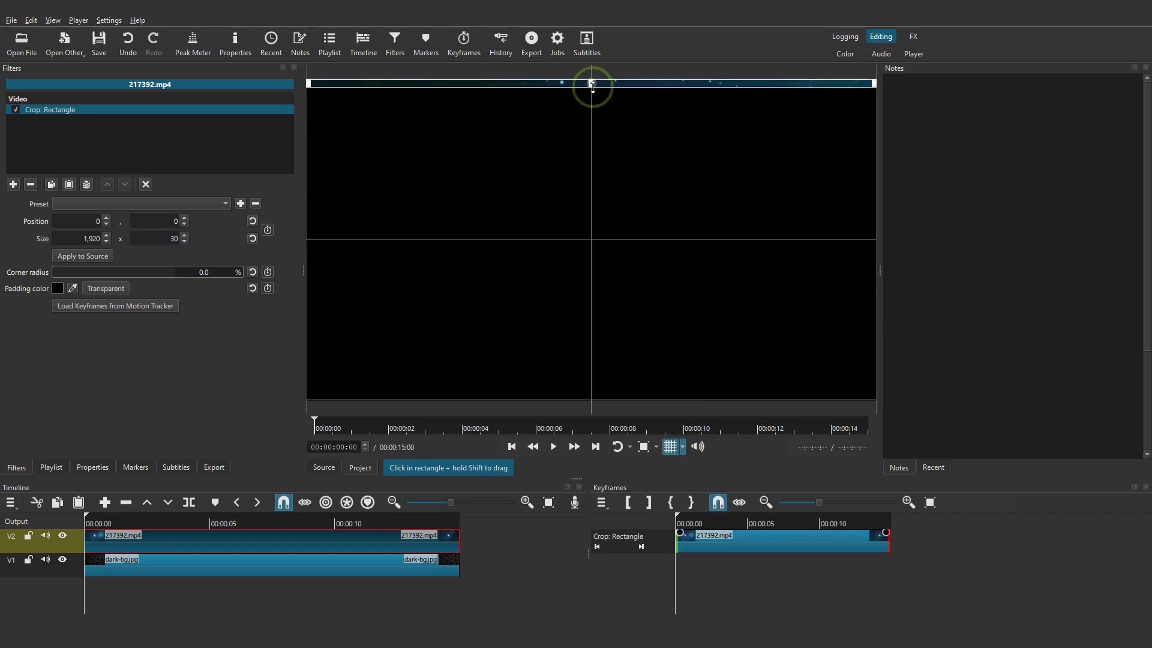
left_click_drag(592, 84, 592, 240)
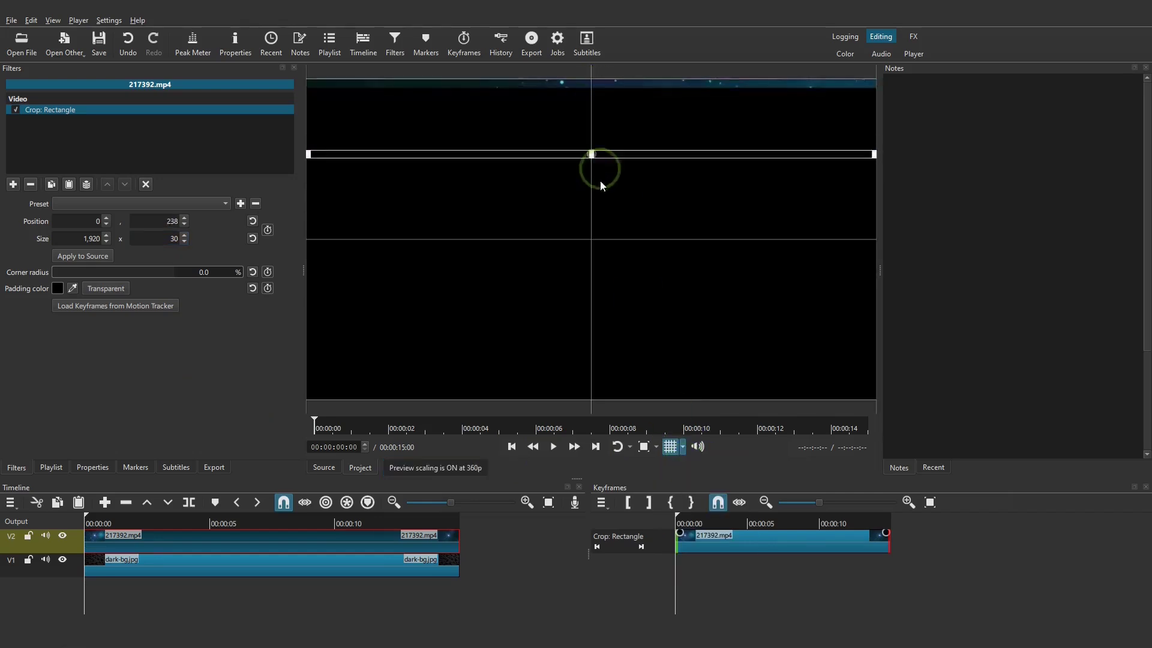
left_click(103, 288)
- Keyframe the strip's crop position around five seconds and preview it widening across the frame
left_click(267, 230)
key("space")
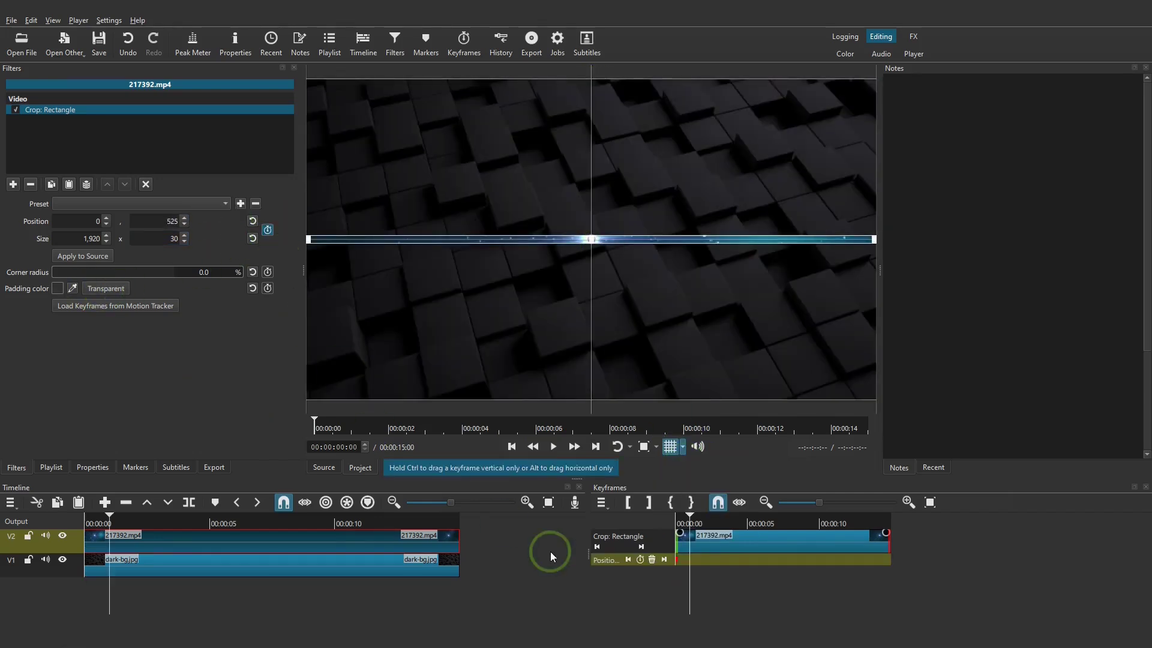
left_click(640, 559)
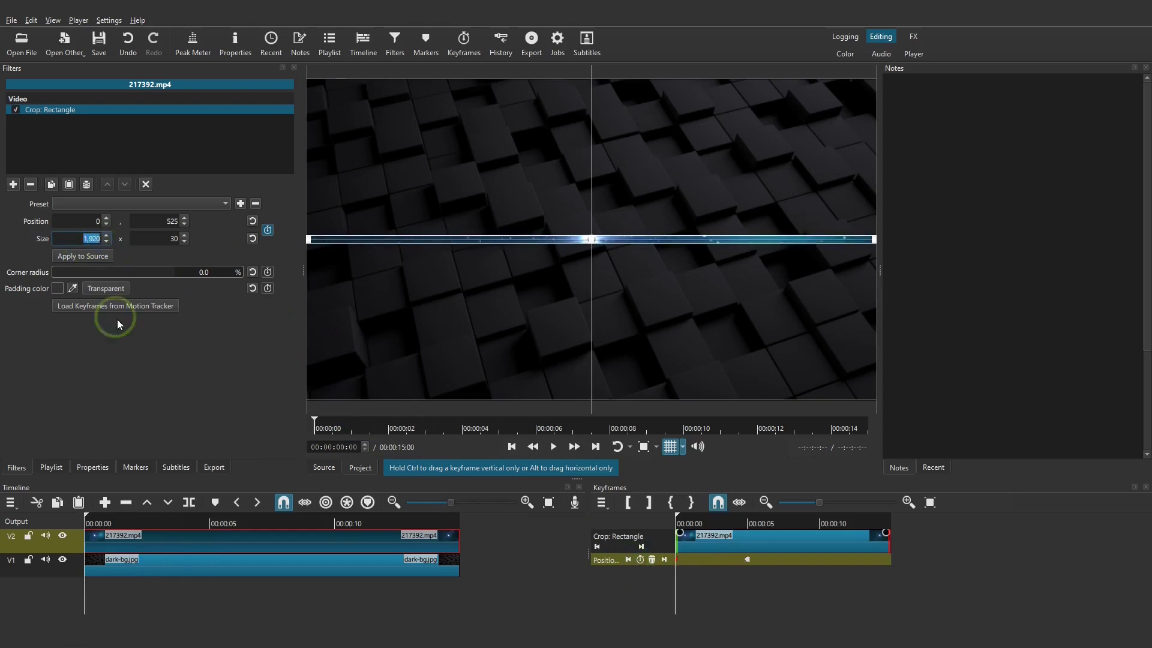
left_click(146, 184)
left_click(670, 446)
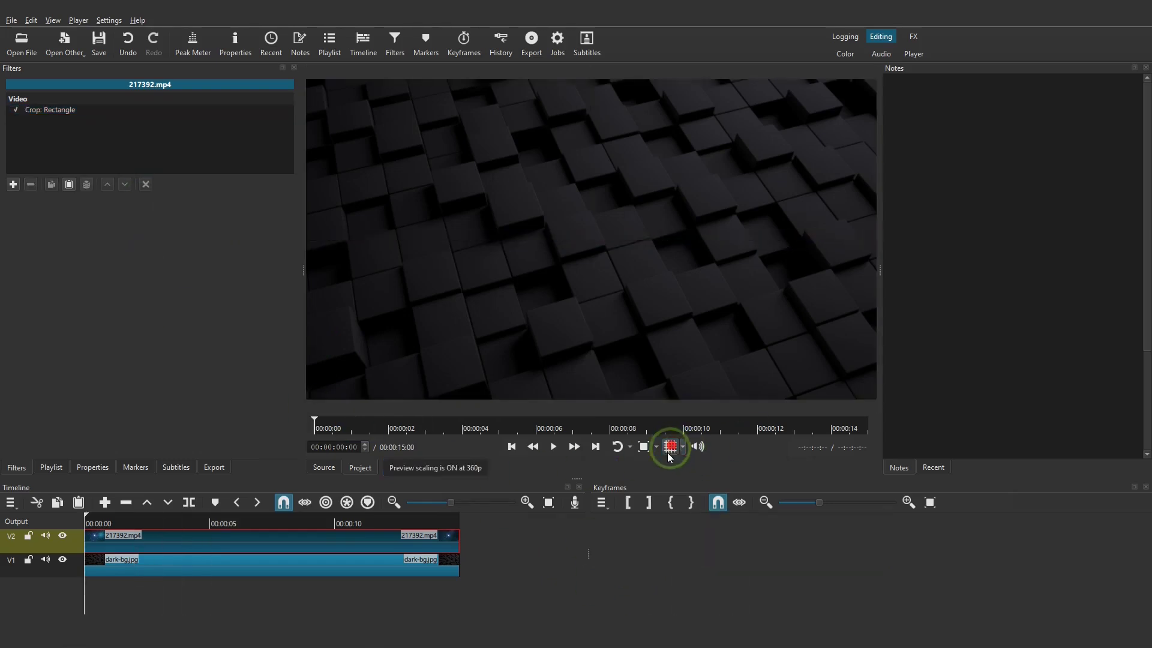
left_click(551, 447)
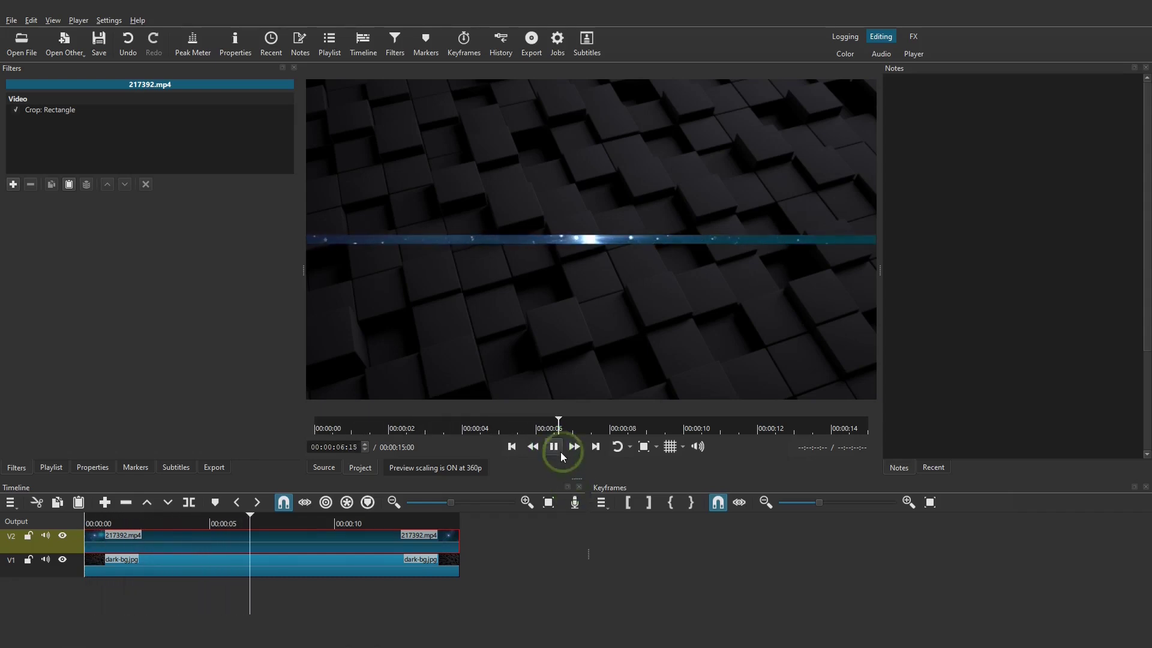
left_click(553, 447)
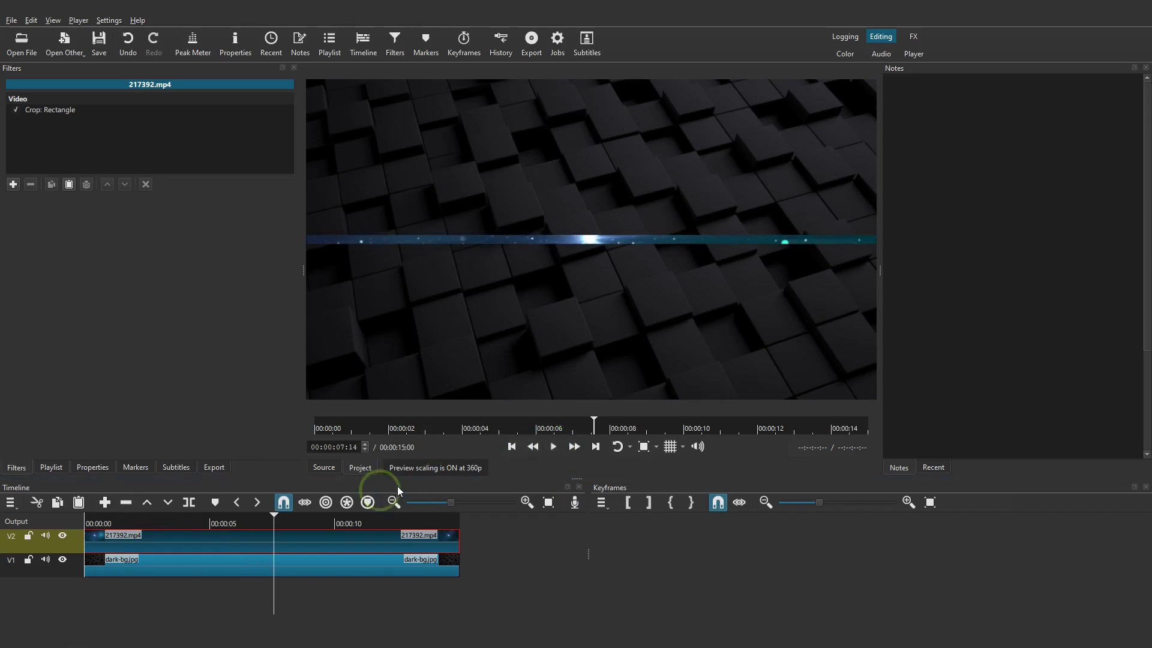
left_click(513, 447)
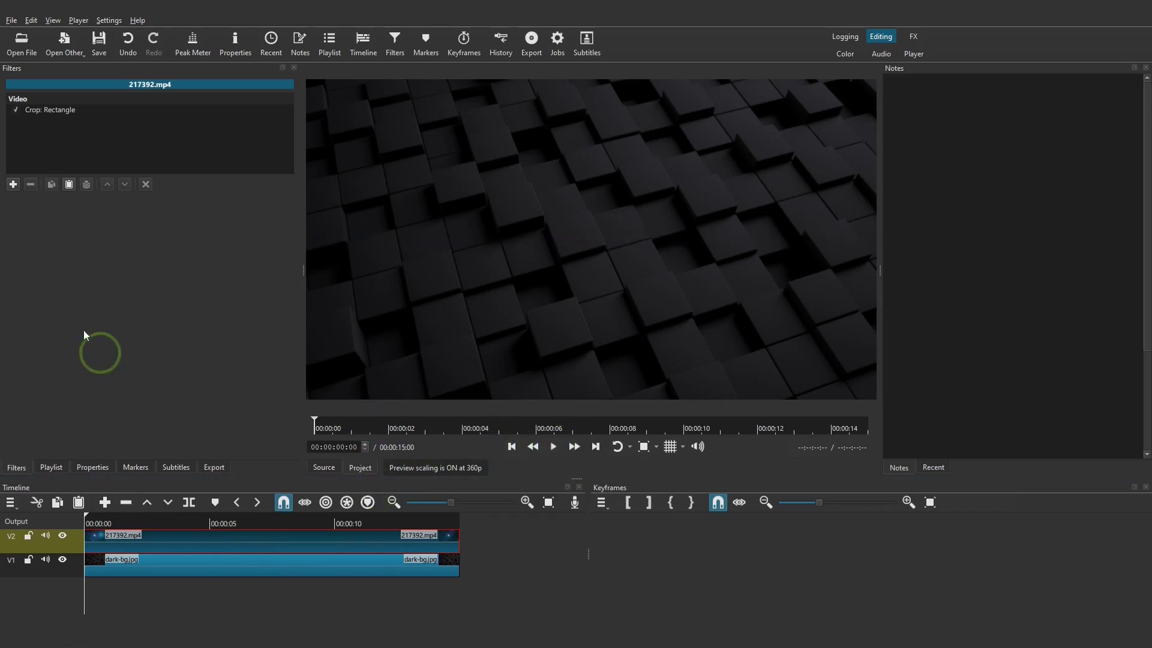
- Add 360: Equirectangular to Stereographic at Roll 180 to the starfield strip and preview the blue ring
left_click(14, 184)
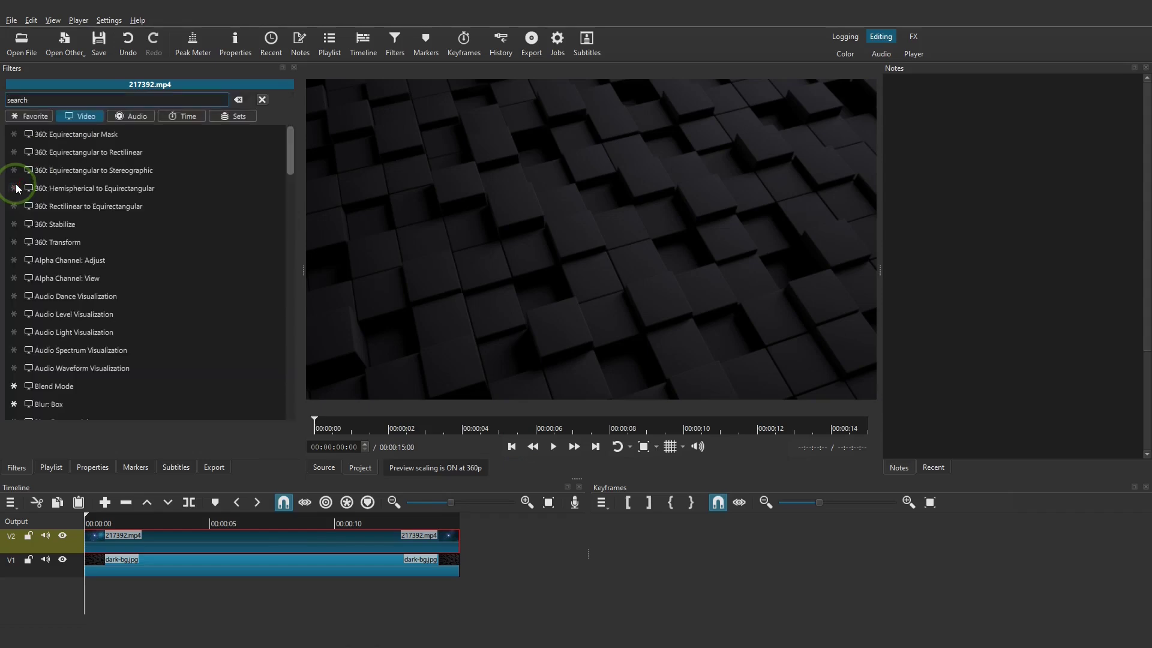
left_click(157, 171)
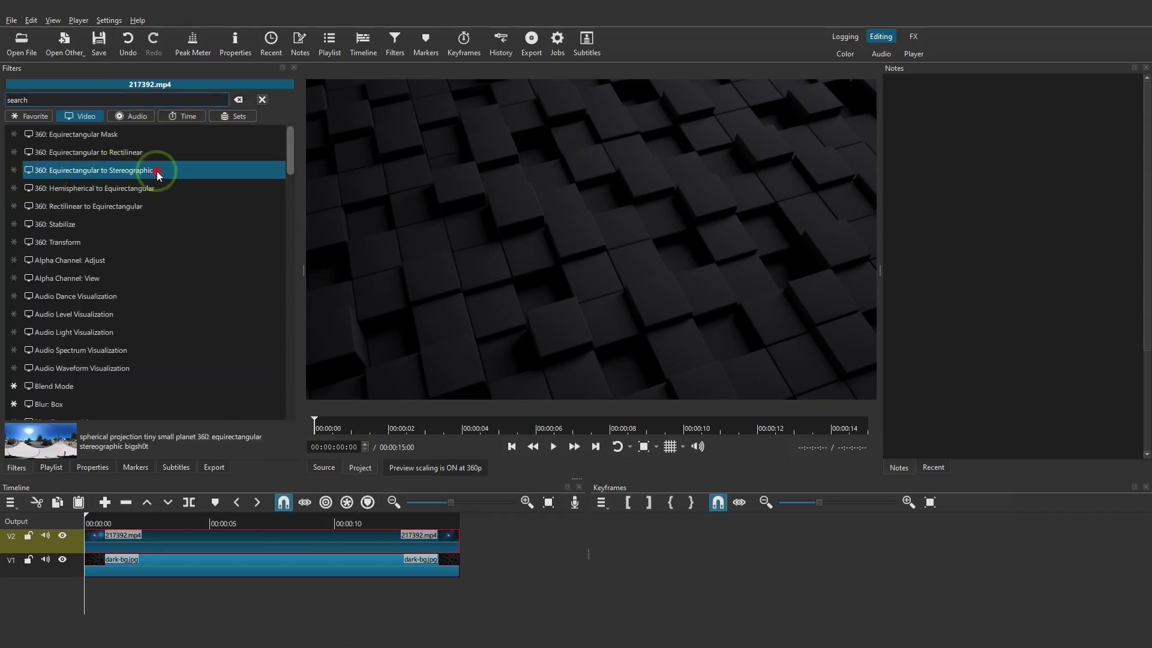
left_click_drag(106, 266, 166, 268)
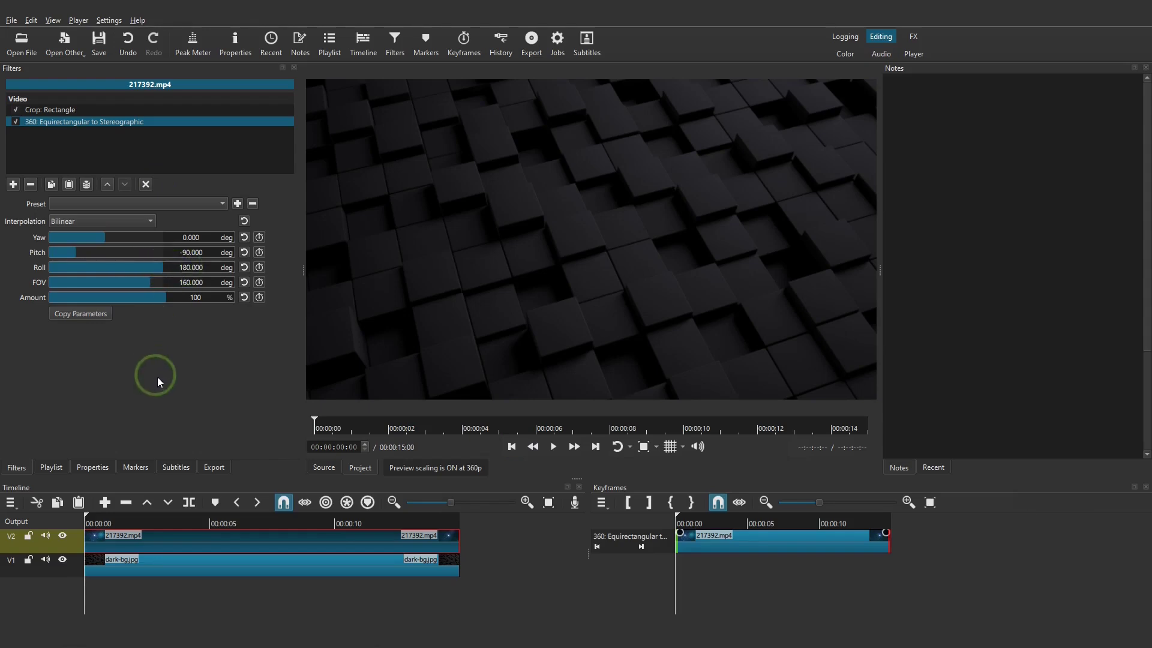
left_click(539, 447)
left_click(554, 446)
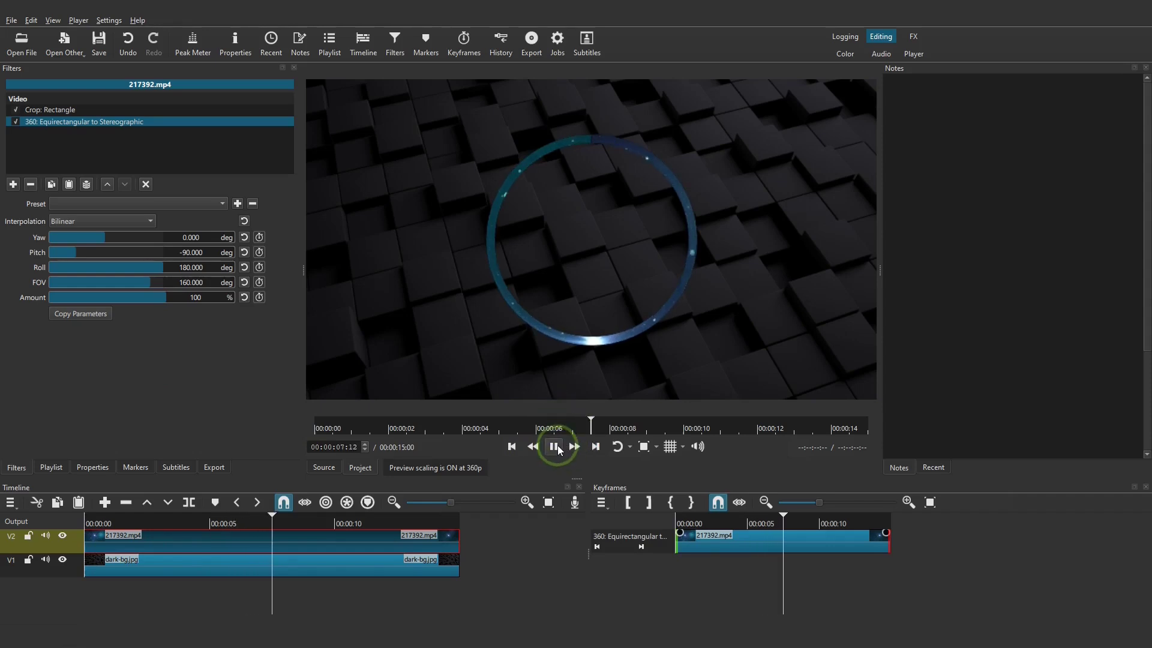
left_click(555, 447)
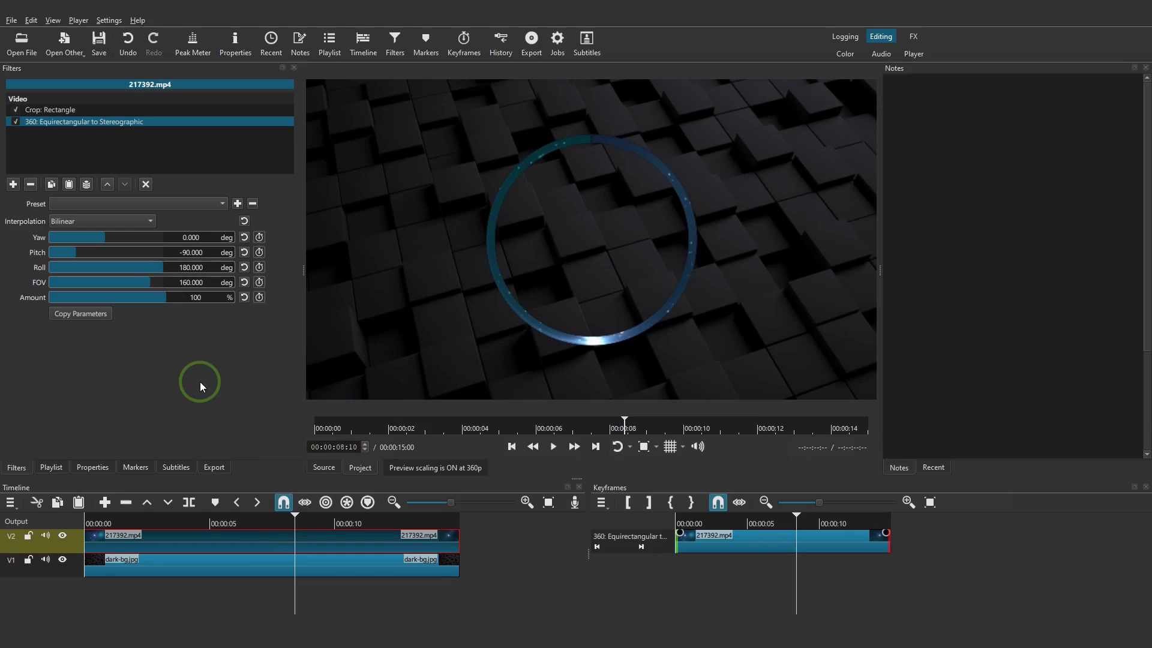
- Replace the V2 starfield clip with 371938-846103647.mp4 from the playlist
left_click(53, 468)
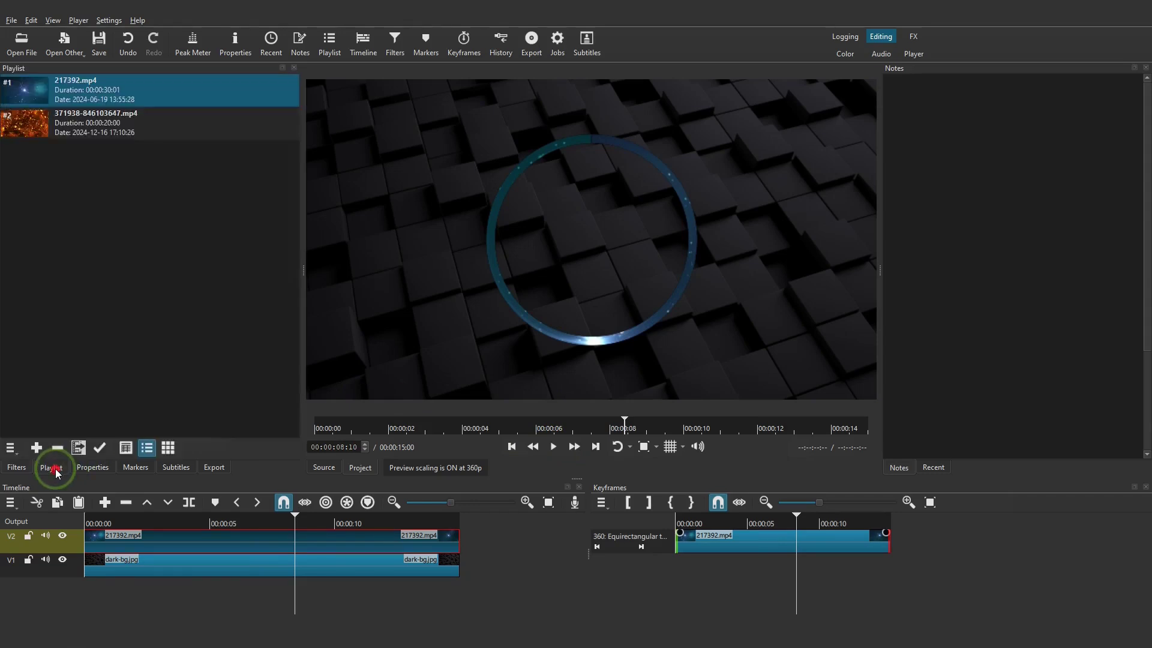
left_click(31, 131)
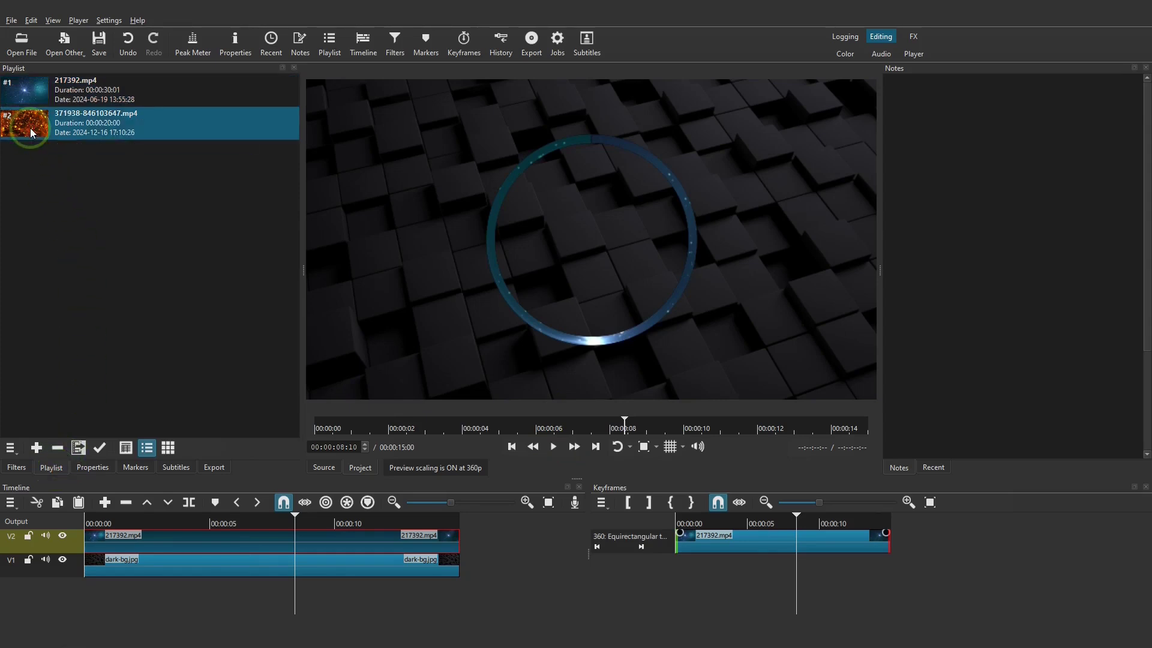
double_click(31, 129)
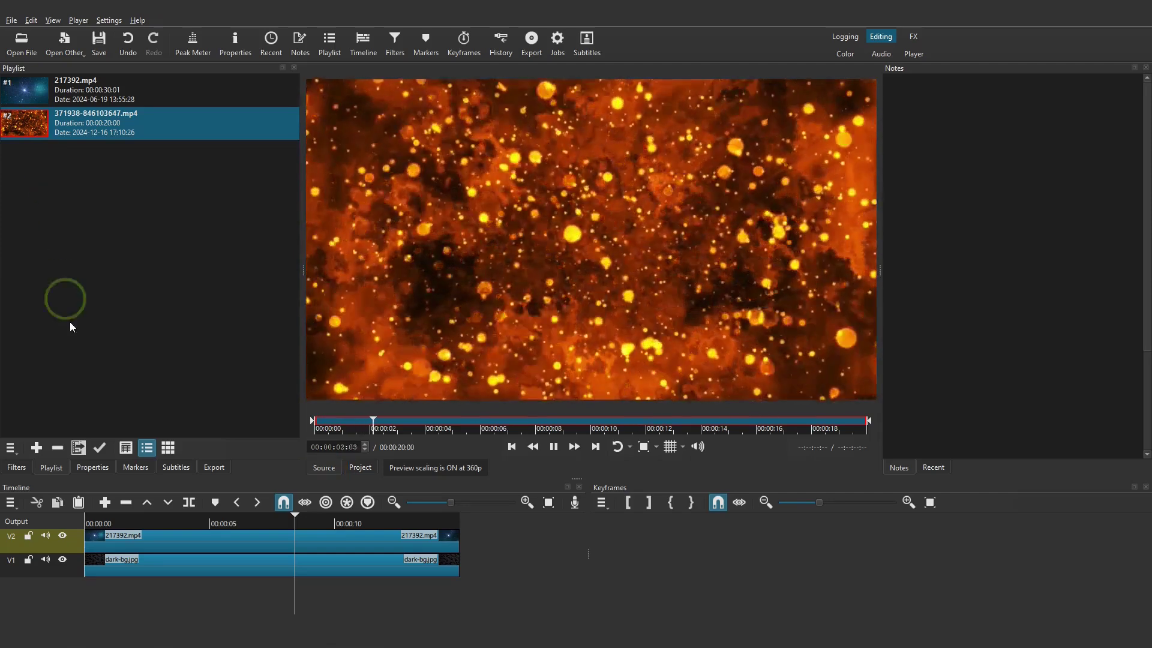
left_click(120, 538)
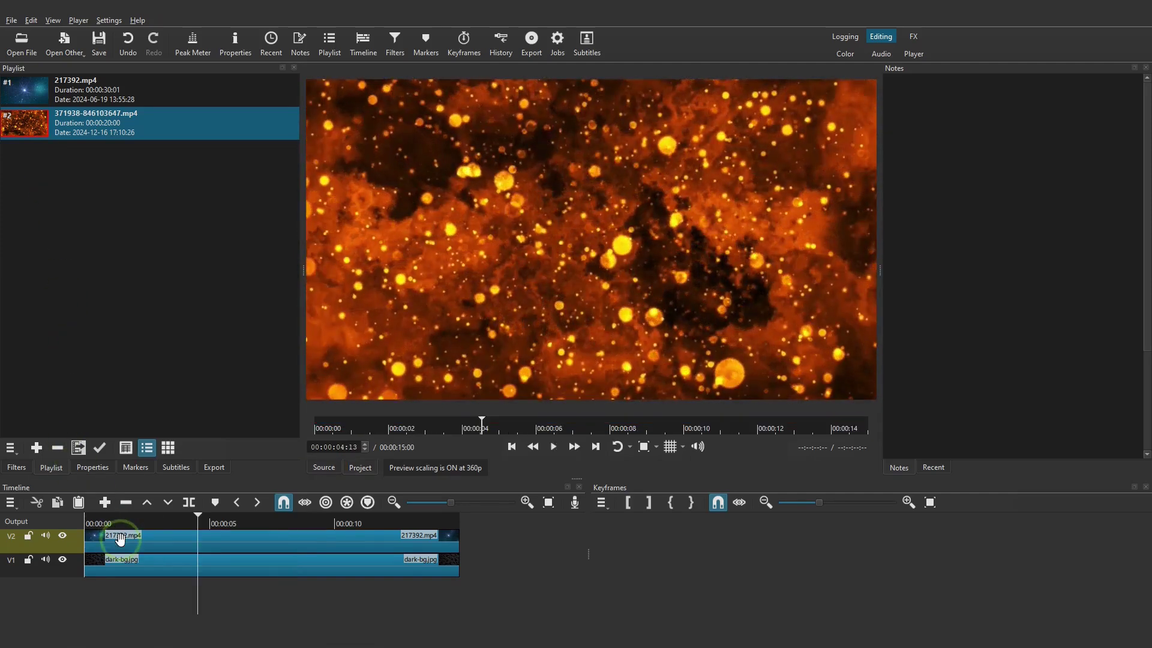
right_click(121, 539)
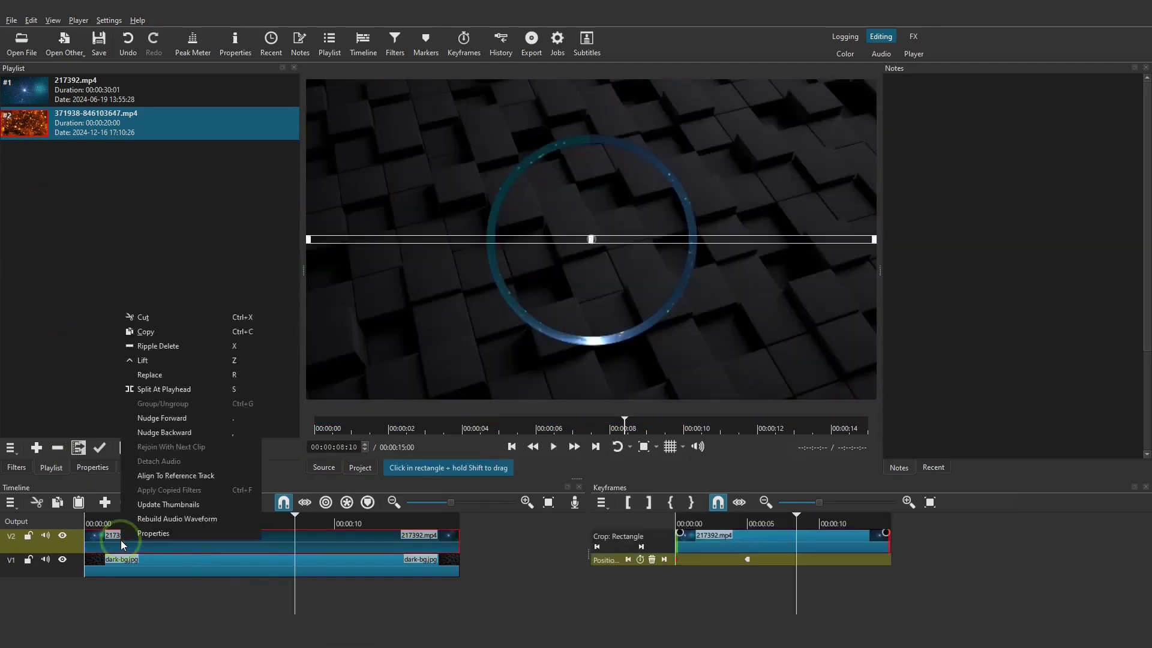
left_click(170, 375)
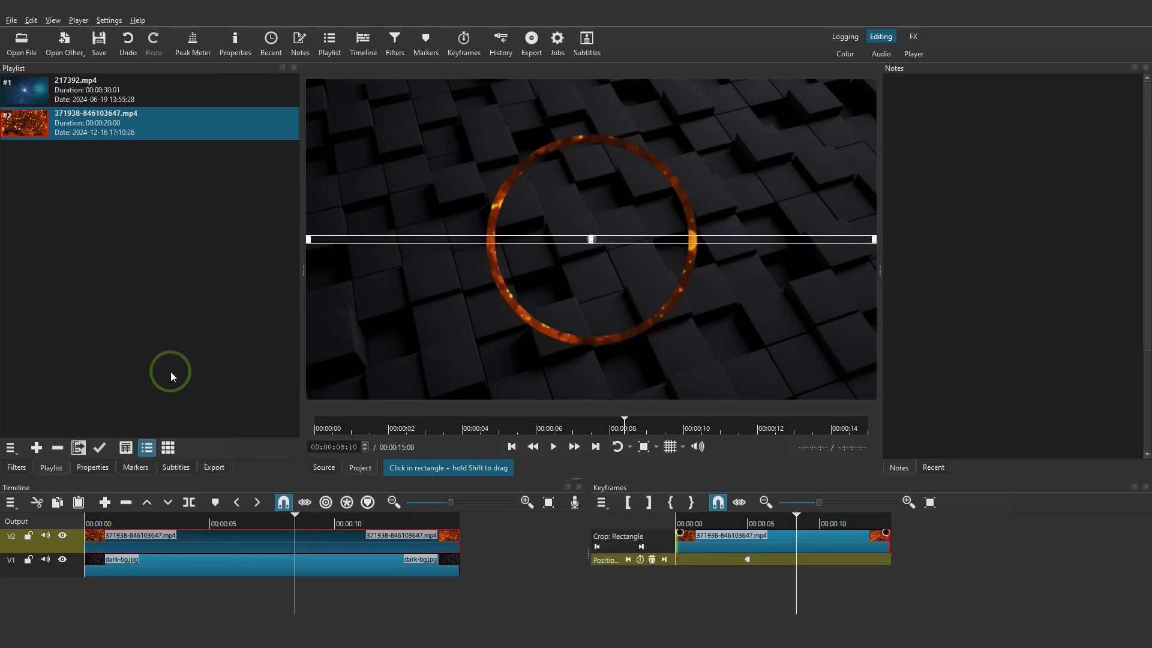
- Check the carried-over filters and play the orange ring from the start
left_click(513, 447)
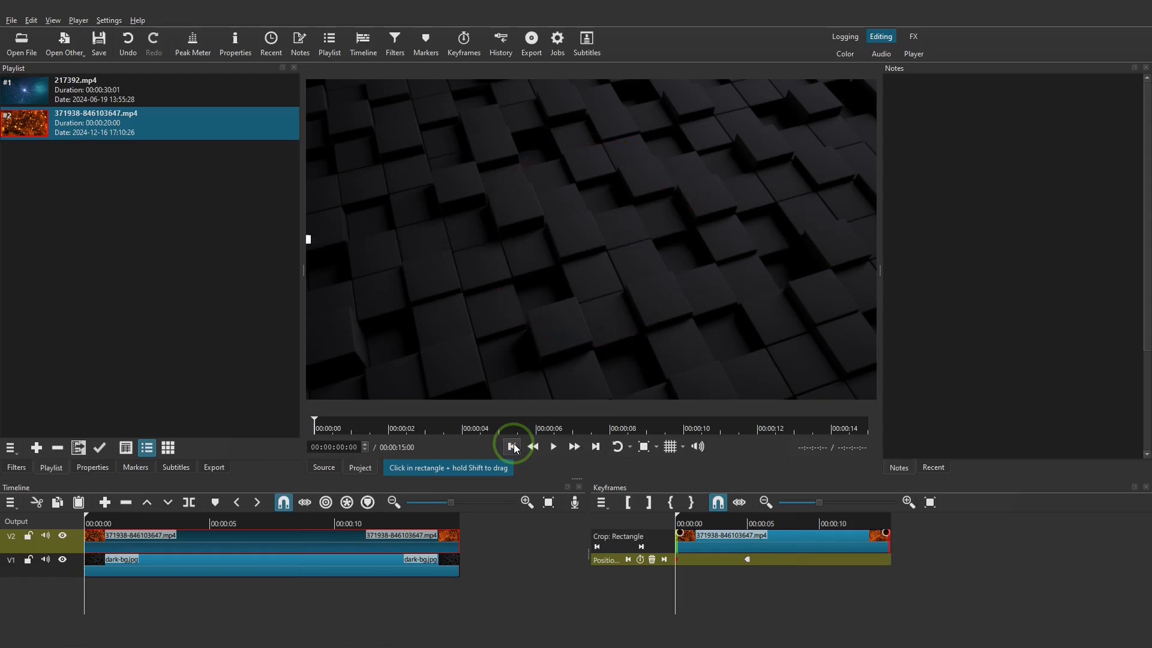
left_click(22, 467)
left_click(146, 184)
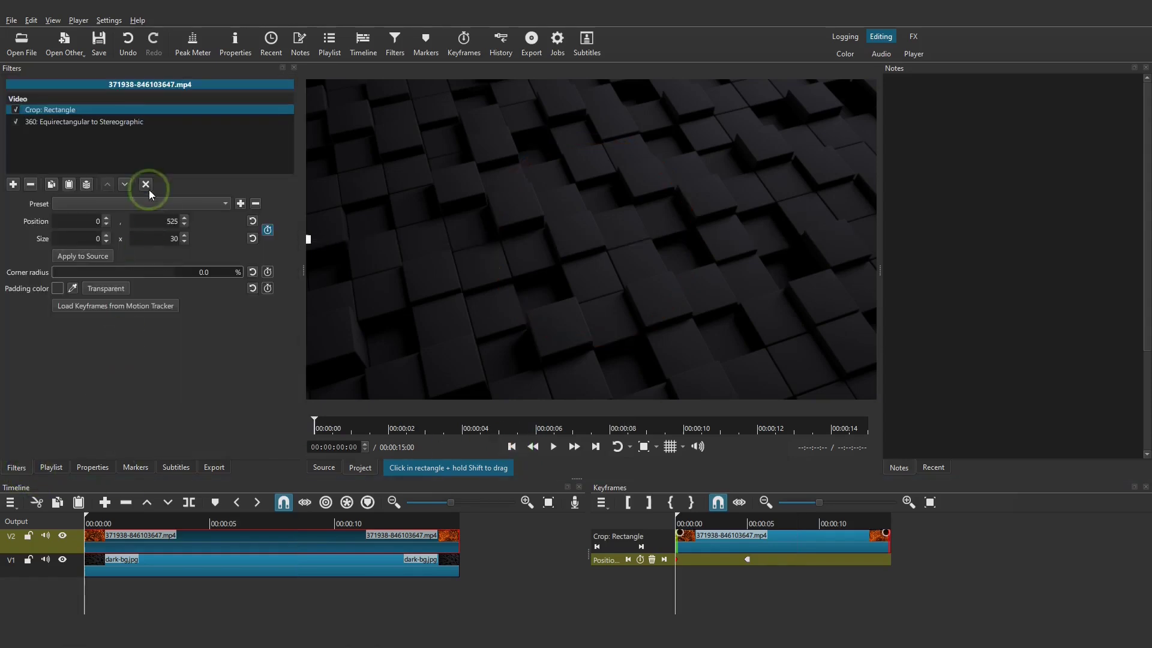
left_click(554, 446)
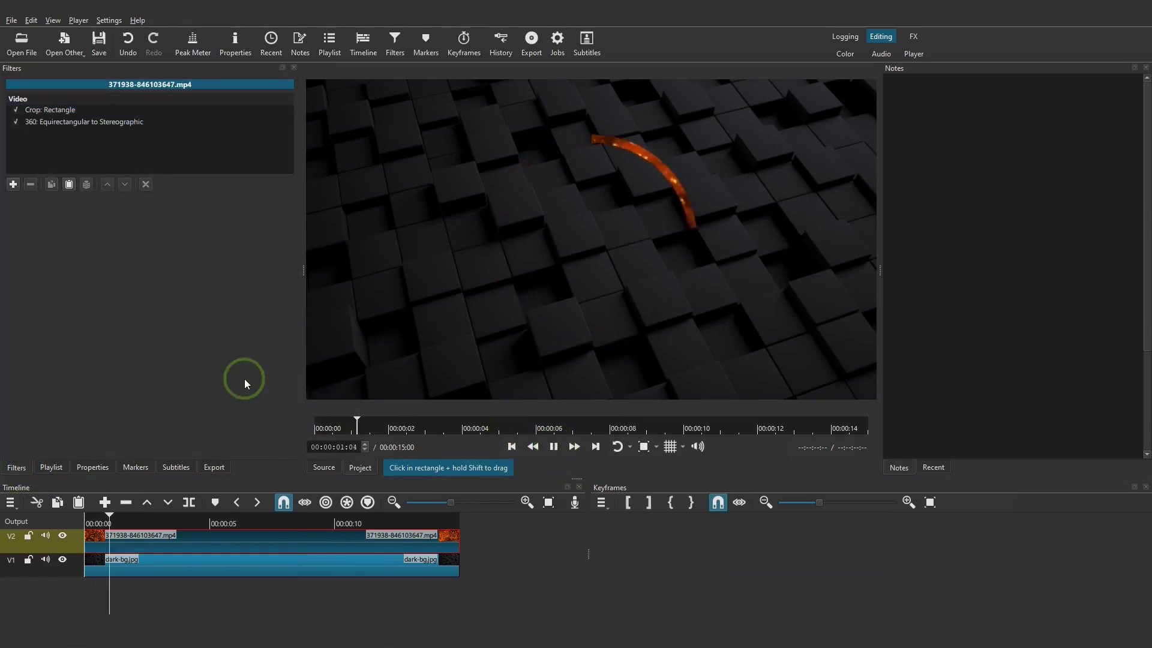